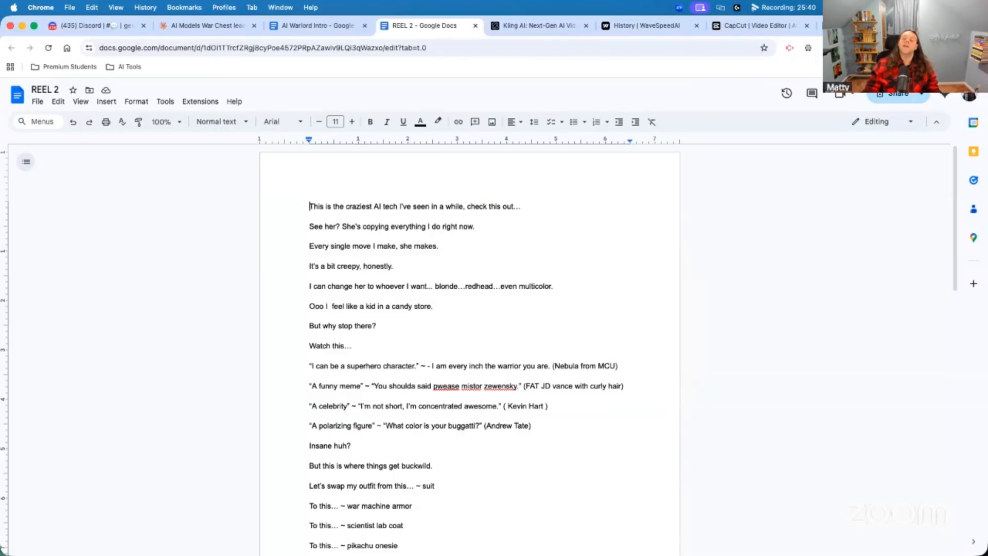
pyautogui.press('super+t')
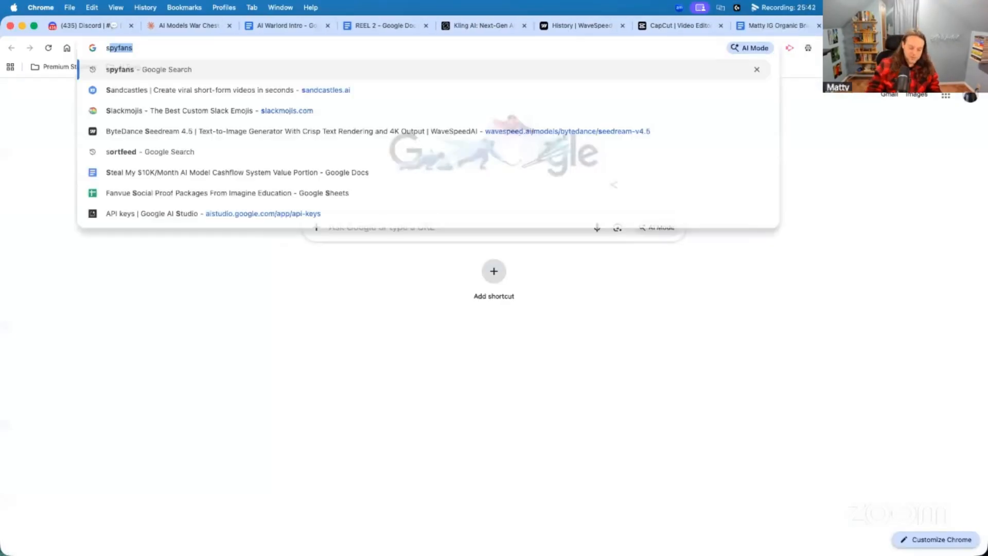
pyautogui.write('siri')
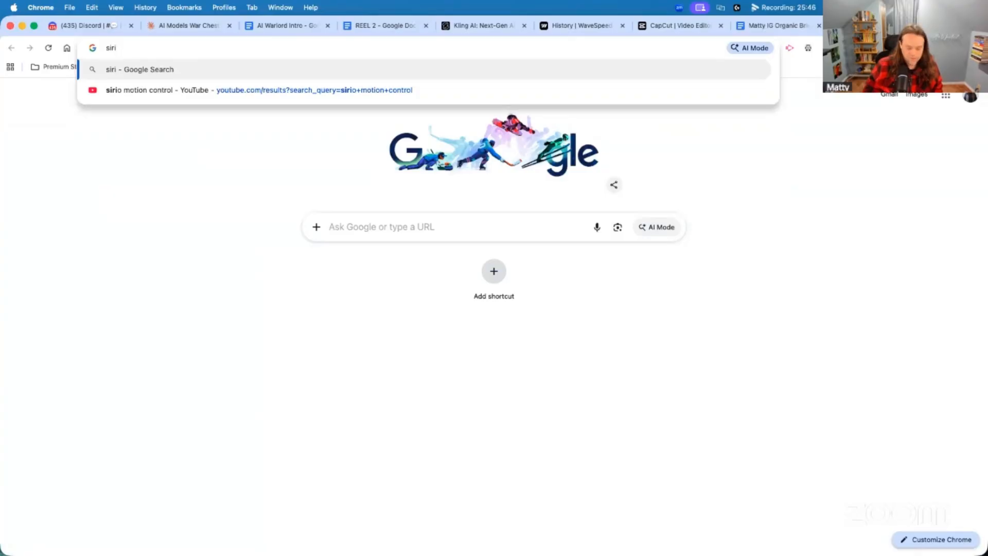
pyautogui.press('BackSpace')
pyautogui.press('BackSpace')
pyautogui.press('BackSpace')
pyautogui.press('BackSpace')
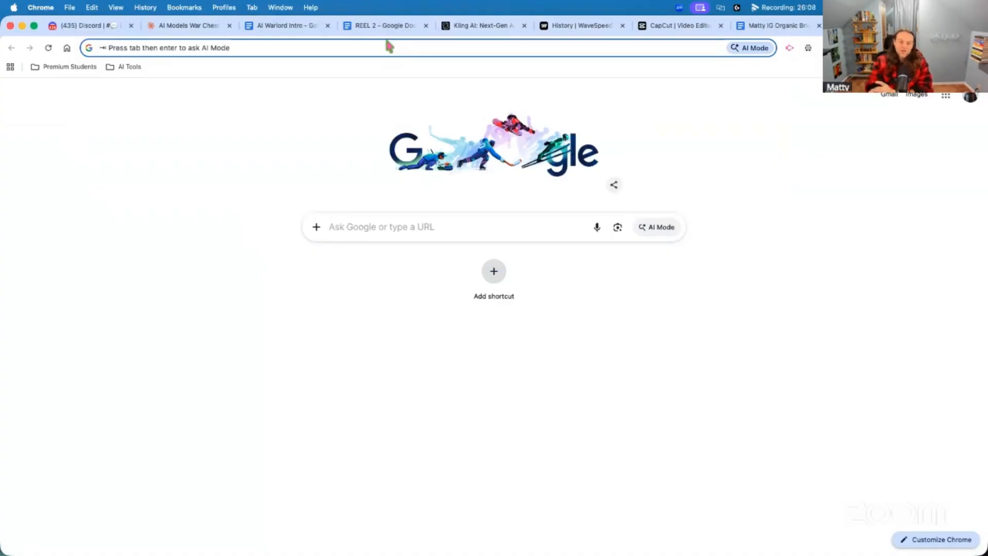
pyautogui.click(392, 26)
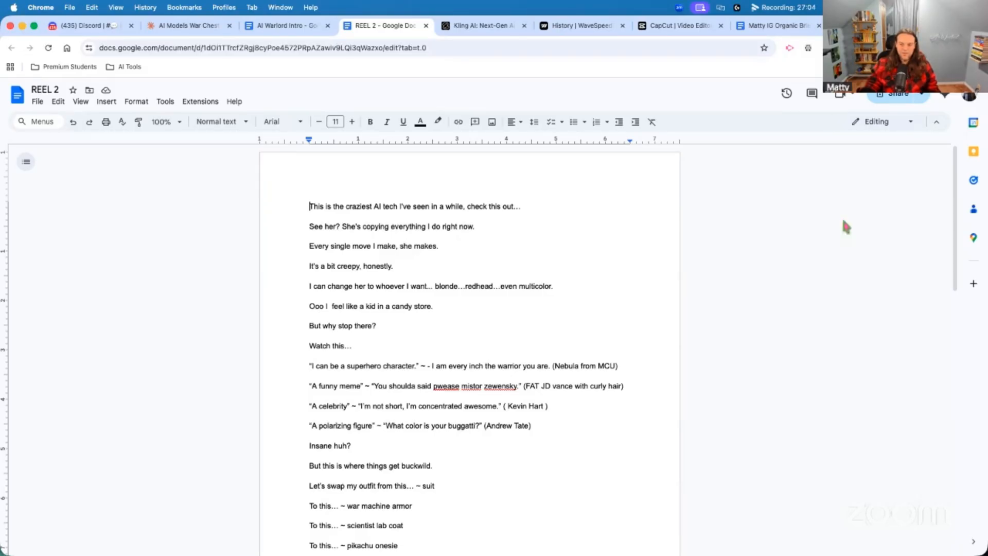
# Step: Bring up the Sort Feed extension to view its feed options, then dismiss it and return to the script
pyautogui.click(789, 47)
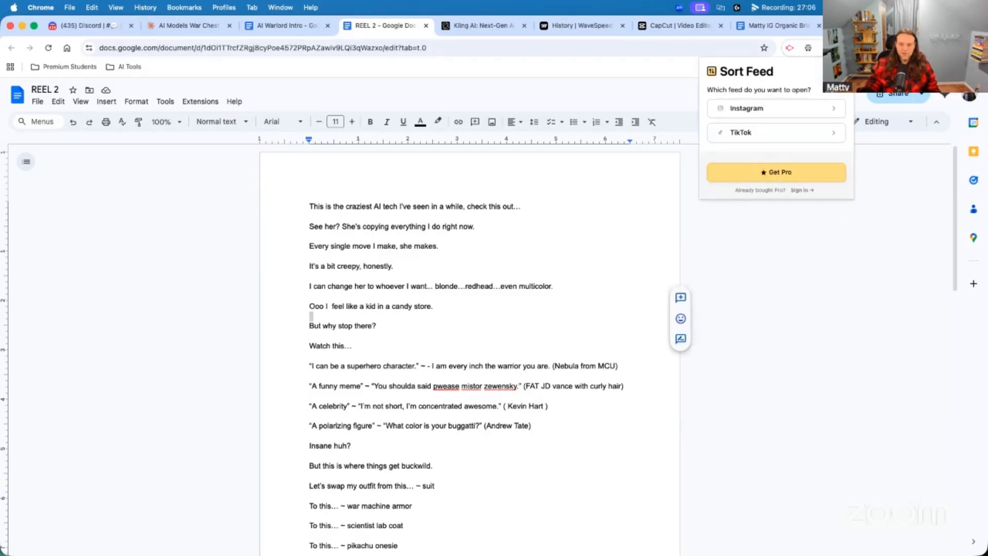
pyautogui.click(785, 391)
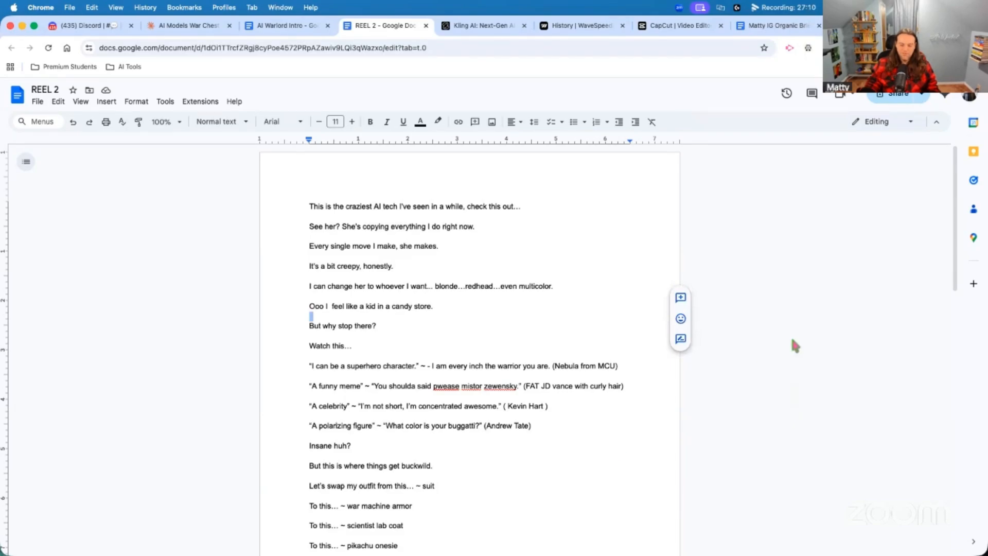
pyautogui.click(467, 343)
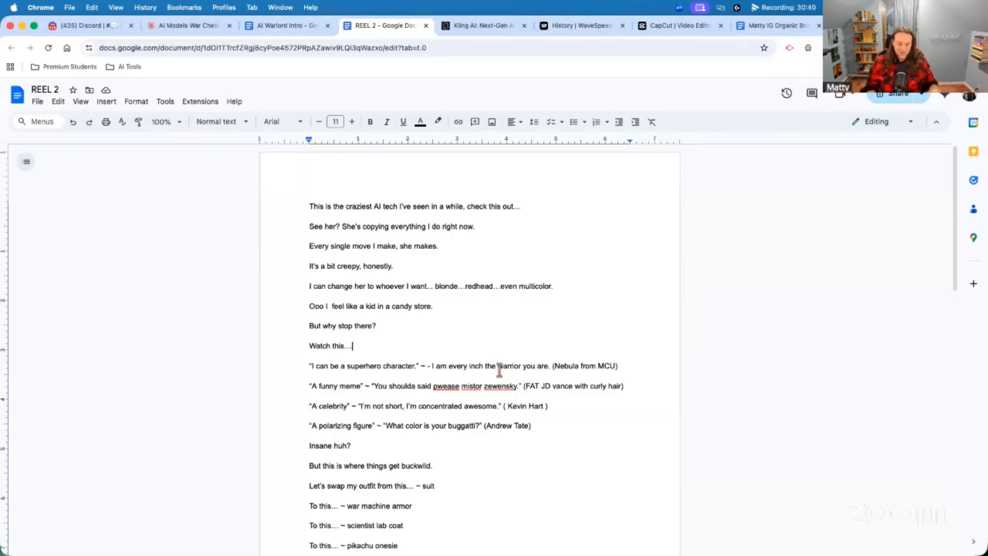
# Step: Read through the REEL 2 script from the character swaps to the closing call to follow, and return to its beginning
pyautogui.scroll(-3, 499, 369)
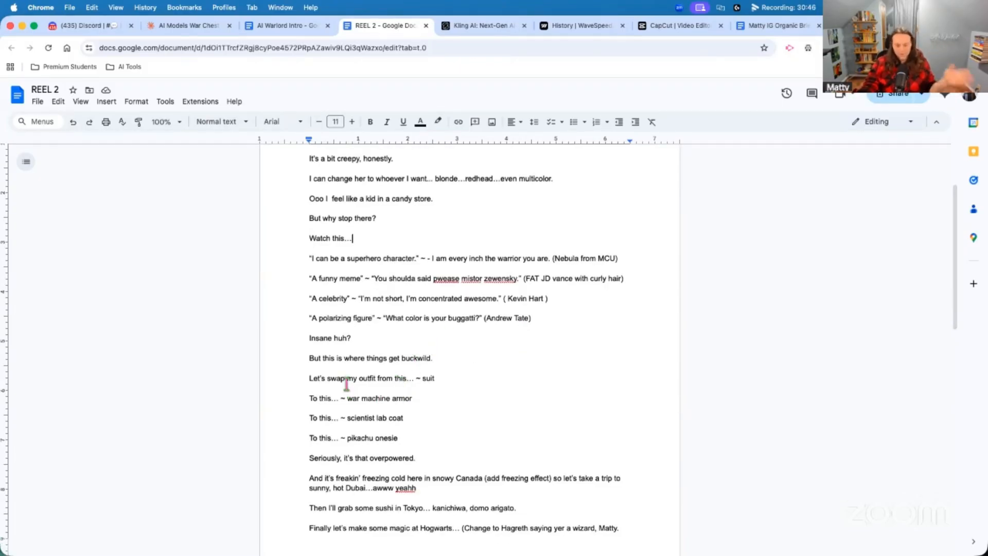
pyautogui.scroll(-1, 356, 386)
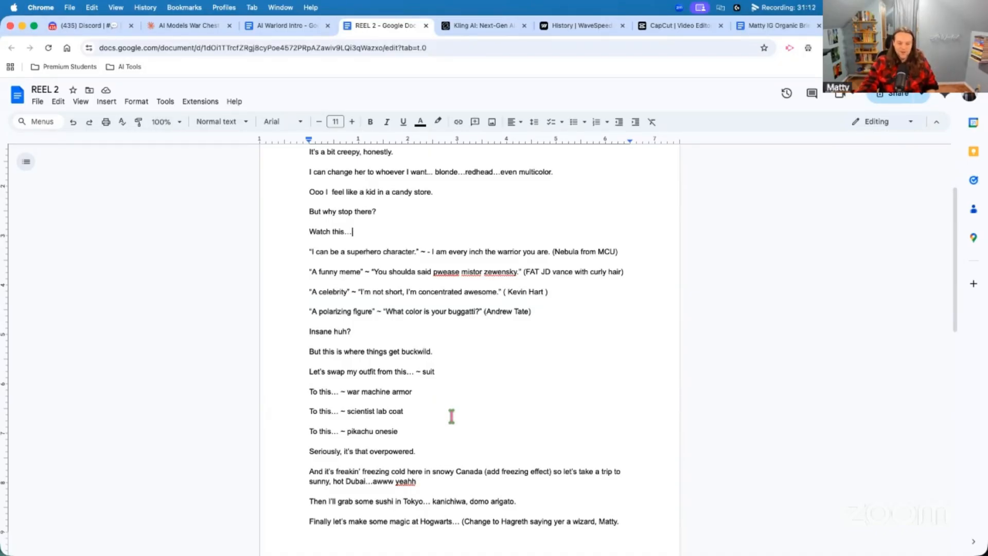
pyautogui.scroll(-1, 450, 414)
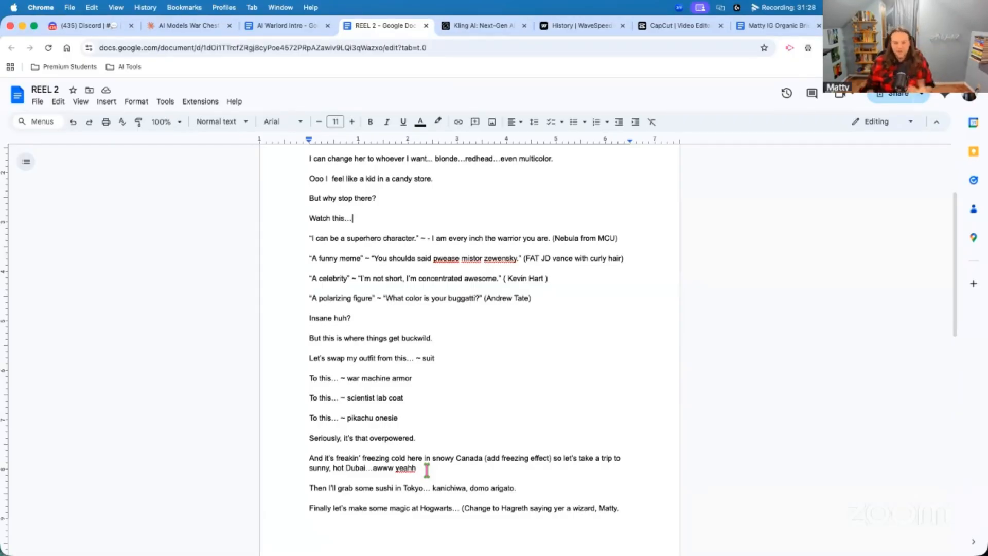
pyautogui.scroll(-5, 436, 471)
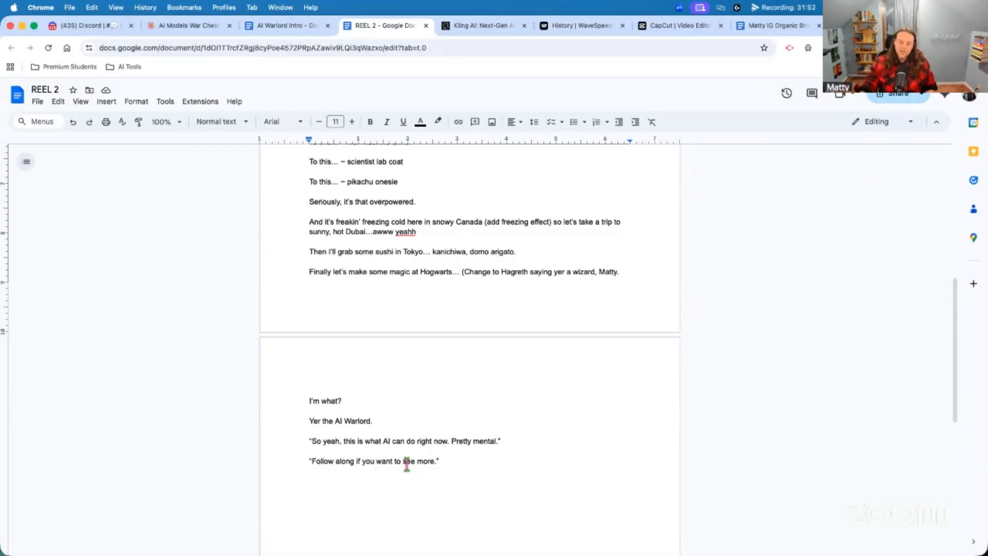
pyautogui.scroll(7, 393, 419)
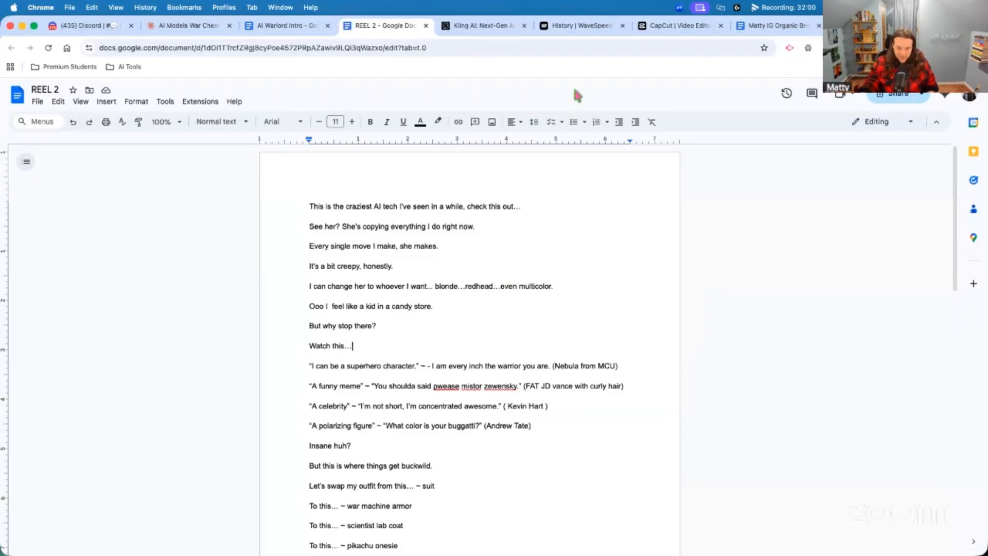
# Step: Switch to the Reel 2 project in CapCut and examine its caption, text, video and audio tracks at a closer timeline zoom
pyautogui.click(681, 26)
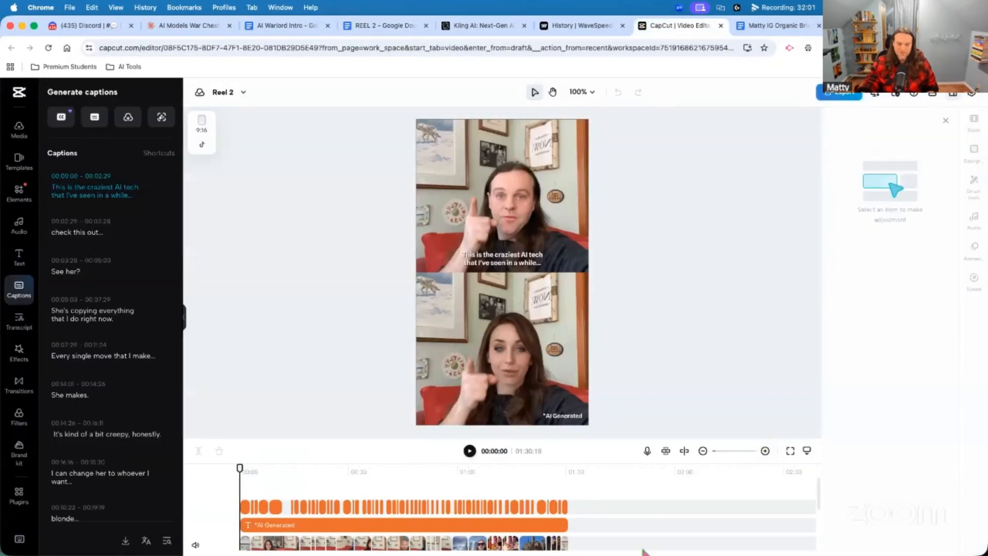
pyautogui.scroll(-2, 647, 503)
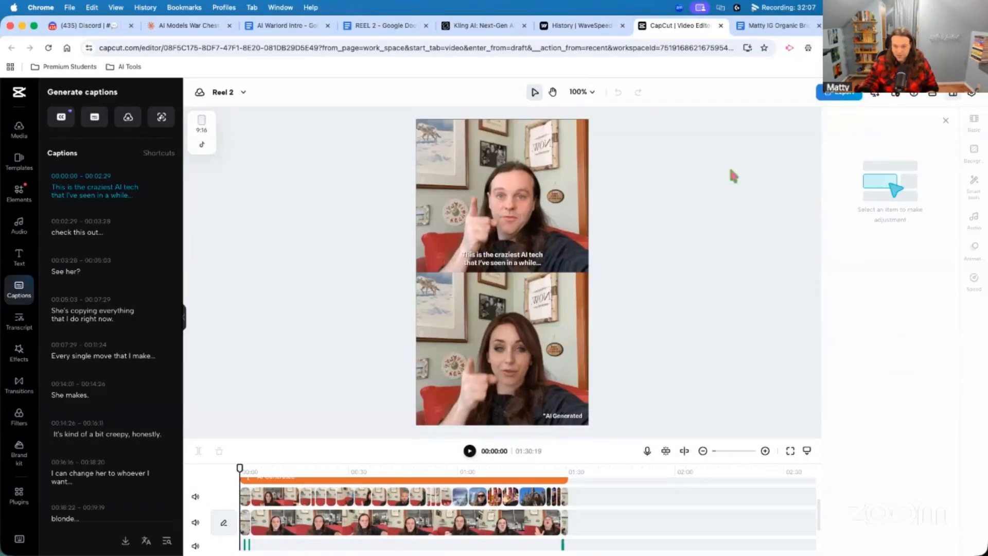
pyautogui.click(766, 451)
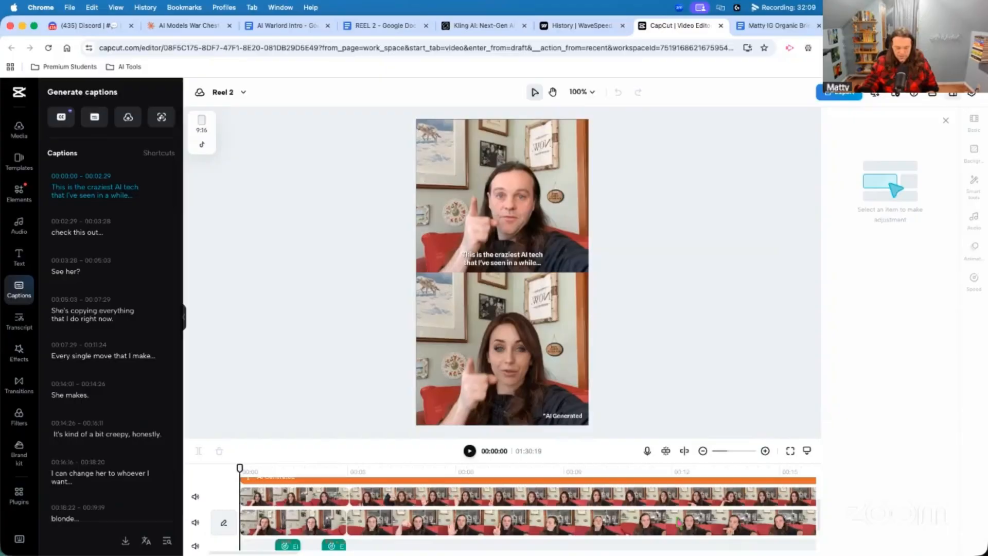
pyautogui.scroll(-3, 350, 515)
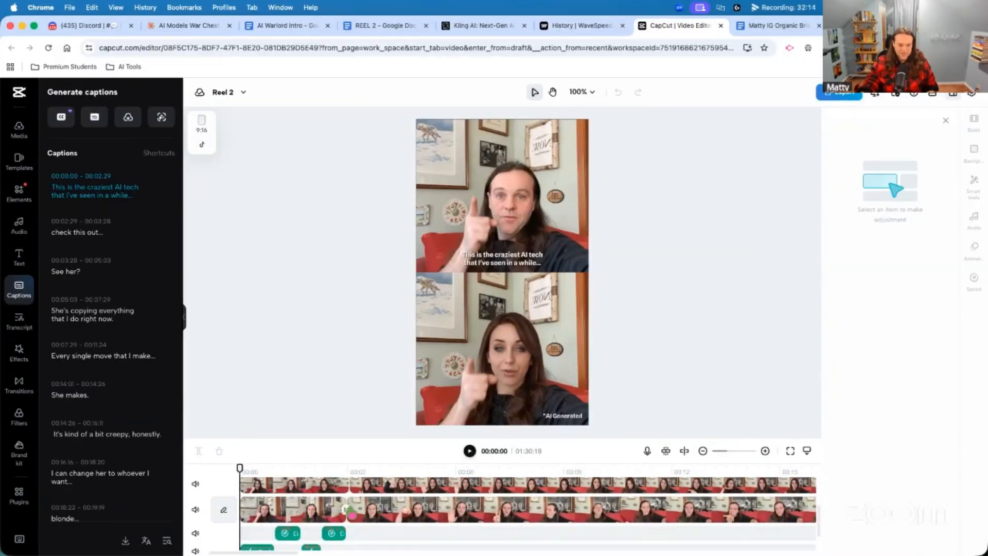
pyautogui.scroll(1, 342, 535)
pyautogui.scroll(-2, 308, 520)
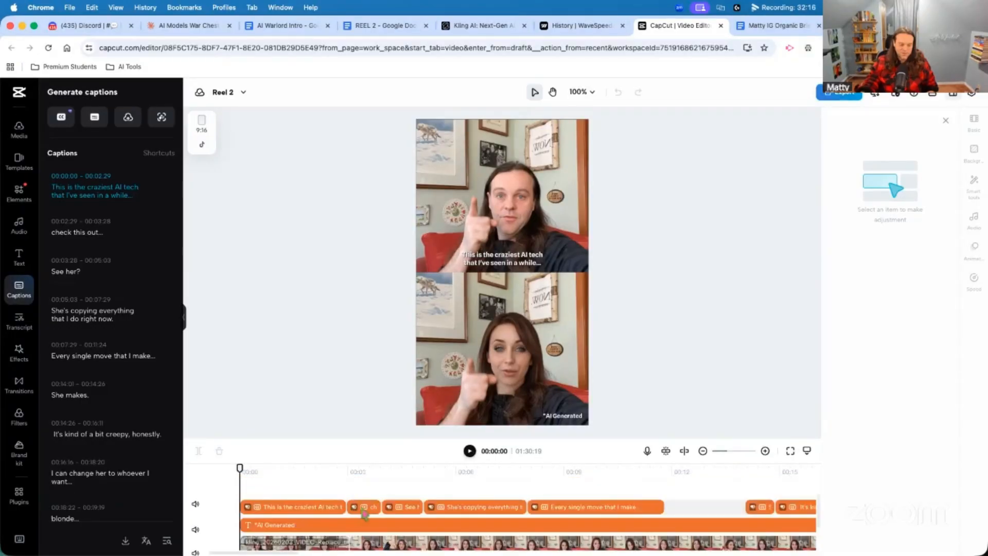
pyautogui.scroll(2, 304, 505)
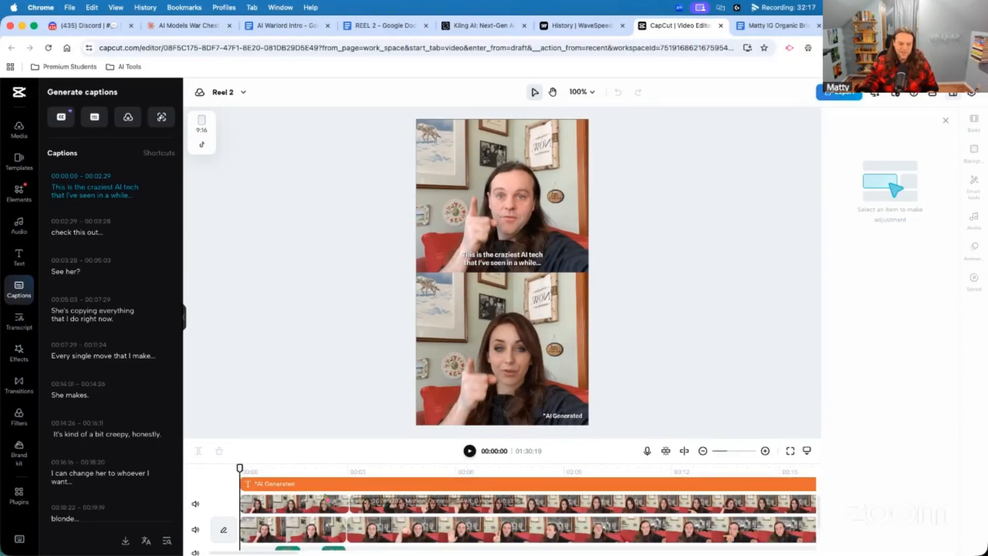
# Step: Select the first AI-generated clip and scrub through the reel's opening seconds to compare the two stacked videos
pyautogui.click(330, 498)
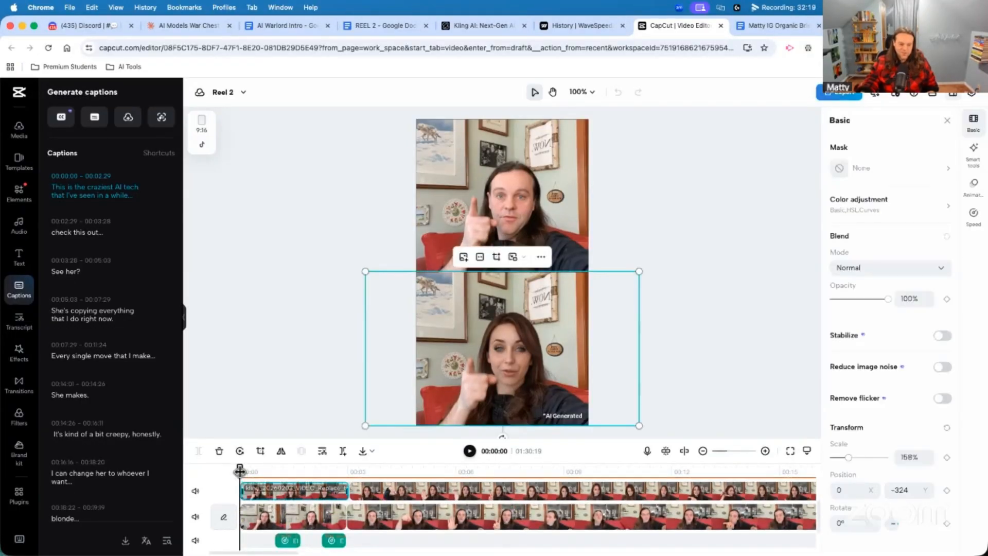
pyautogui.moveTo(241, 469); pyautogui.dragTo(319, 471)
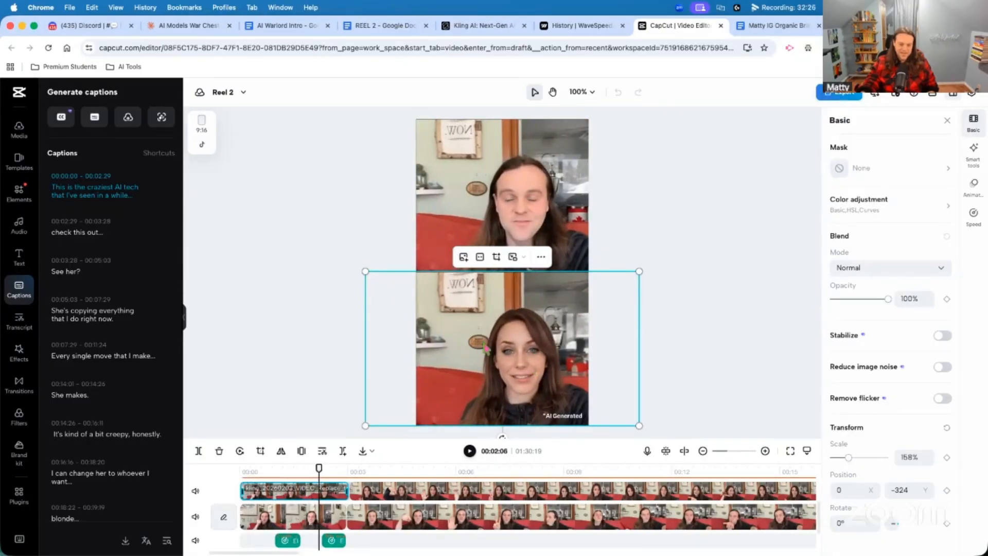
pyautogui.moveTo(319, 468)
pyautogui.mouseDown()
pyautogui.moveTo(302, 466)
pyautogui.moveTo(338, 465)
pyautogui.moveTo(330, 466)
pyautogui.mouseUp()
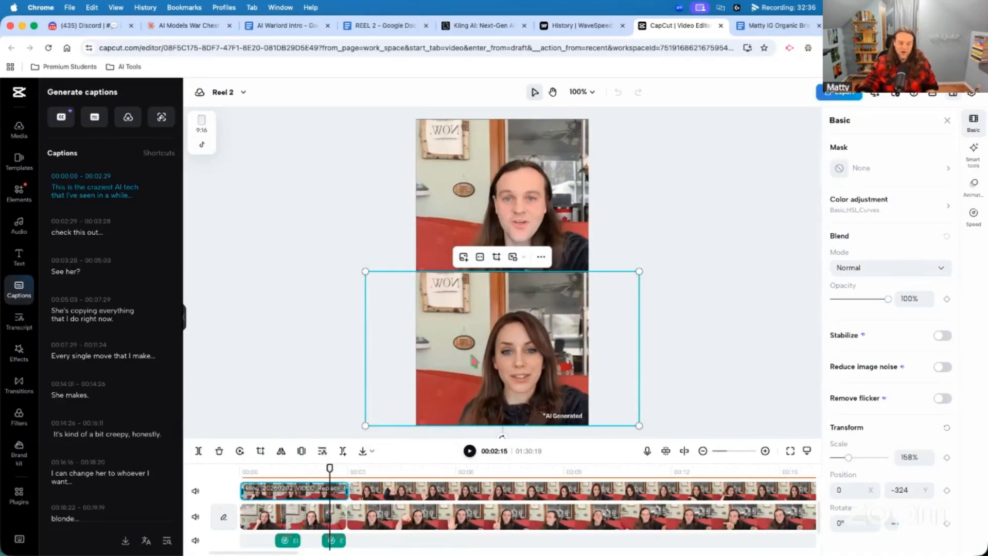
pyautogui.moveTo(338, 472); pyautogui.dragTo(408, 476)
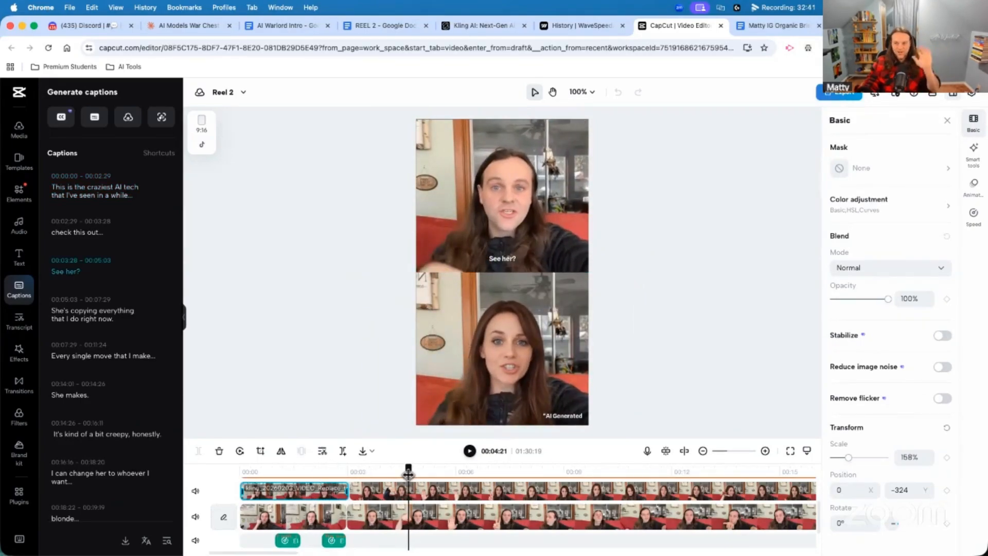
pyautogui.click(300, 469)
pyautogui.moveTo(296, 468); pyautogui.dragTo(310, 495)
pyautogui.scroll(1, 310, 494)
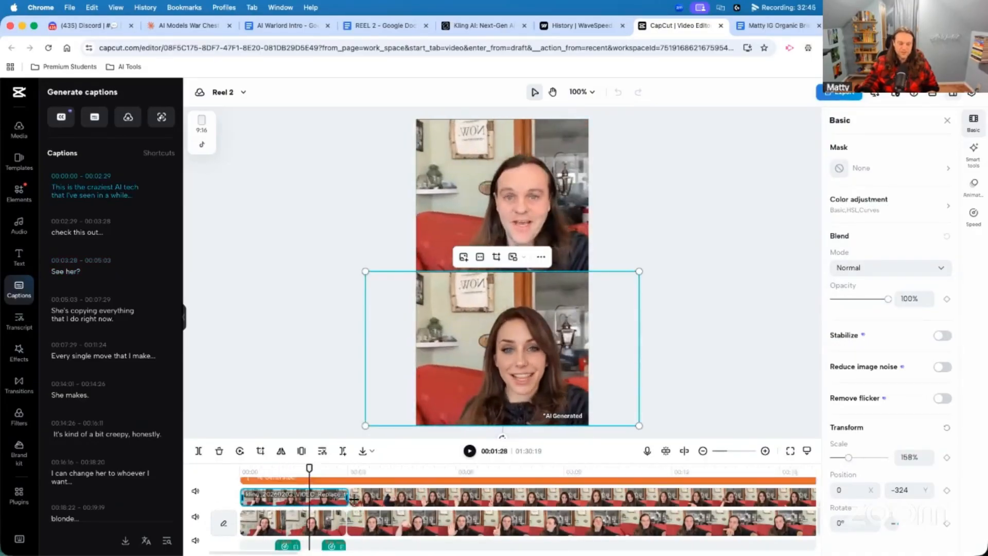
# Step: Deselect the clip and scrub the preview forward to the "Every single move that I make..." caption
pyautogui.click(291, 269)
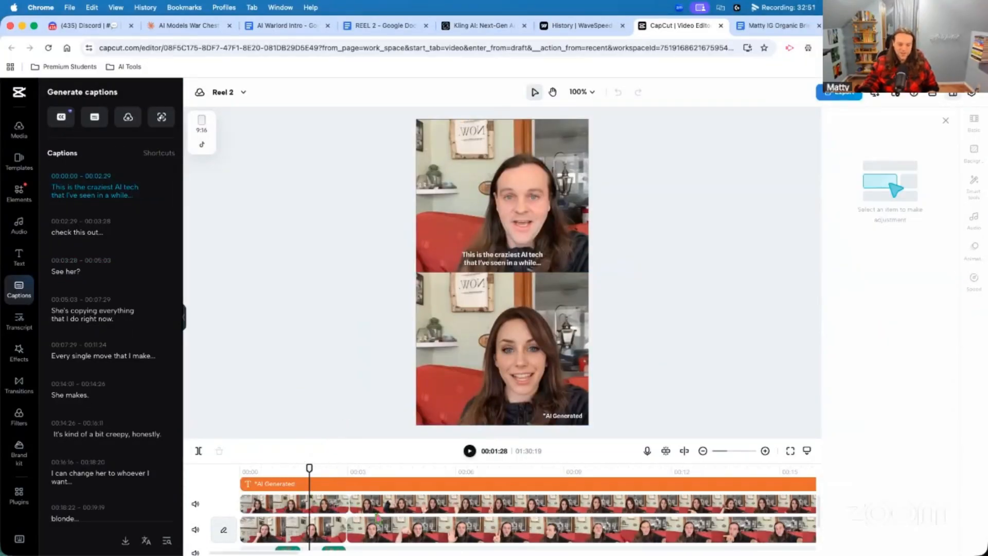
pyautogui.scroll(-1, 340, 337)
pyautogui.scroll(-1, 373, 524)
pyautogui.scroll(1, 353, 510)
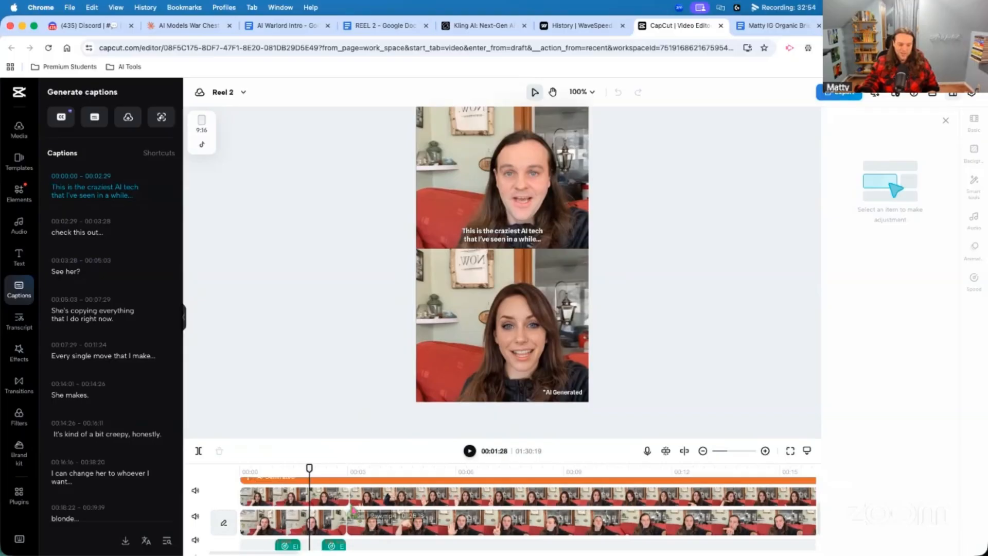
pyautogui.scroll(1, 354, 510)
pyautogui.moveTo(306, 466); pyautogui.dragTo(468, 468)
pyautogui.click(548, 472)
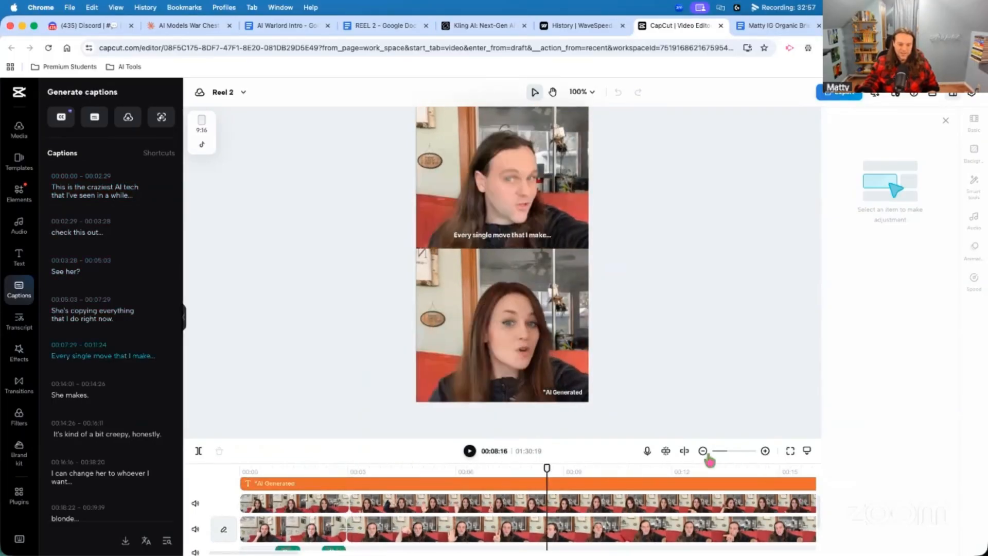
# Step: Scrub through the hair-colour changes up to the "...even multicolored" caption to examine the AI woman's variations
pyautogui.click(702, 451)
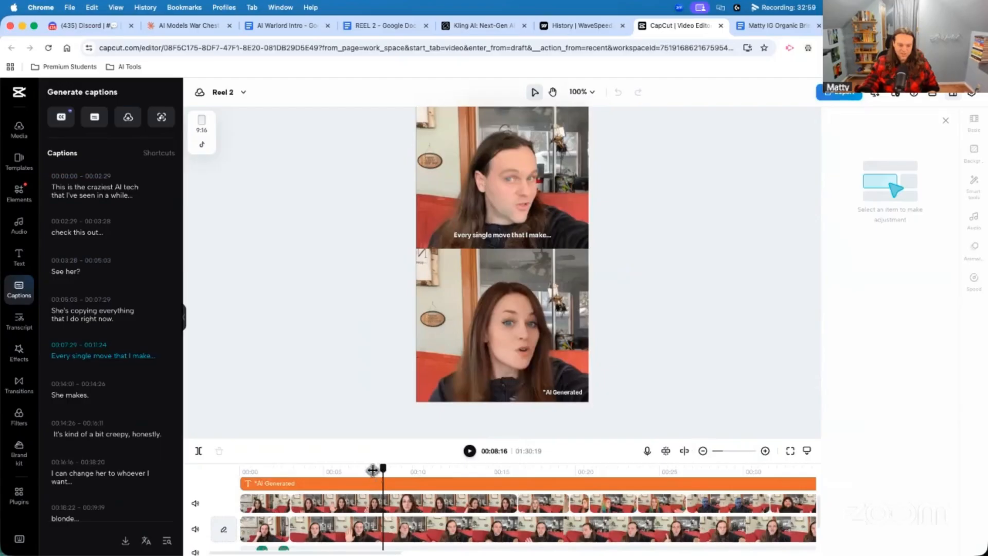
pyautogui.click(318, 469)
pyautogui.moveTo(331, 470); pyautogui.dragTo(438, 484)
pyautogui.moveTo(503, 492); pyautogui.dragTo(601, 500)
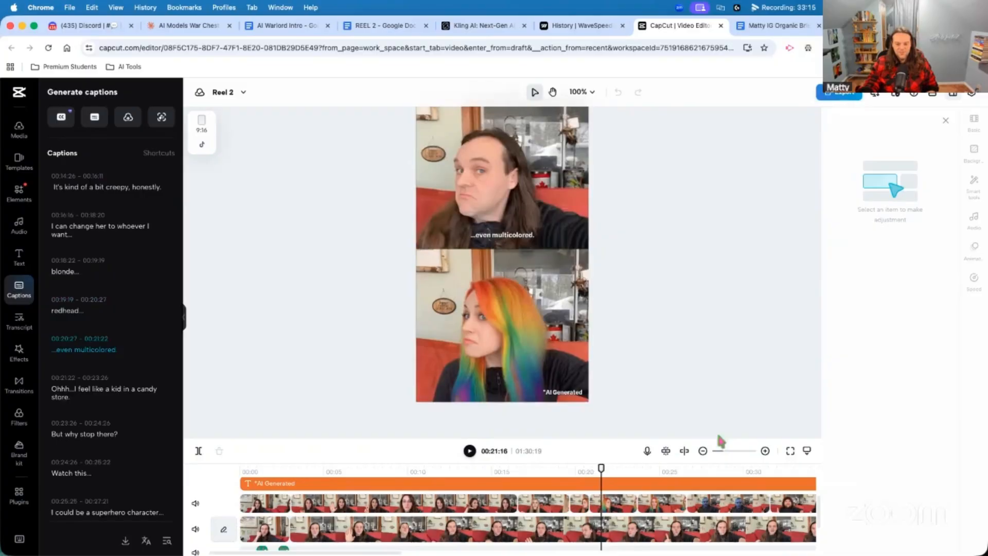
# Step: Review the character swaps from the superhero scene through the meme, celebrity and polarizing figure to the "absolutely buckwild" caption
pyautogui.click(703, 451)
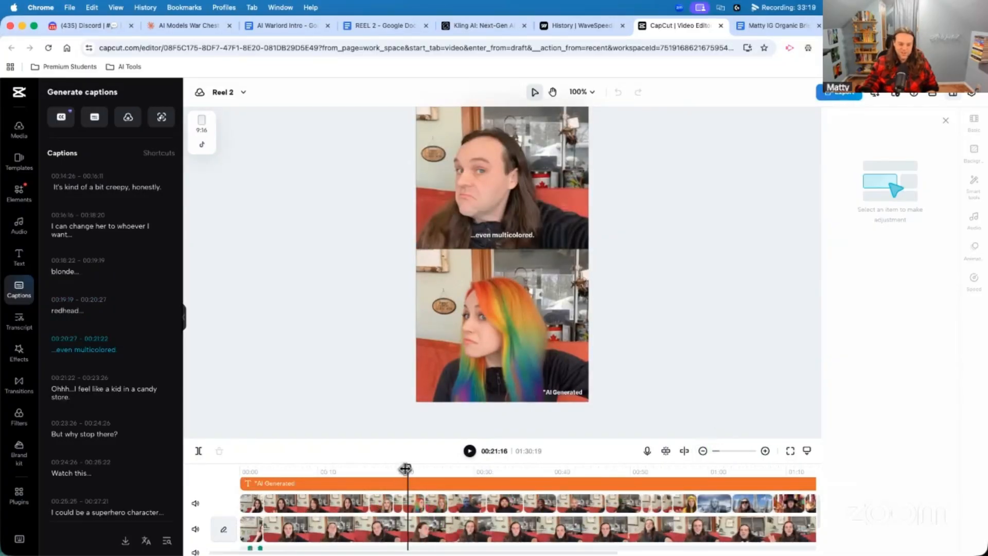
pyautogui.moveTo(406, 469); pyautogui.dragTo(459, 469)
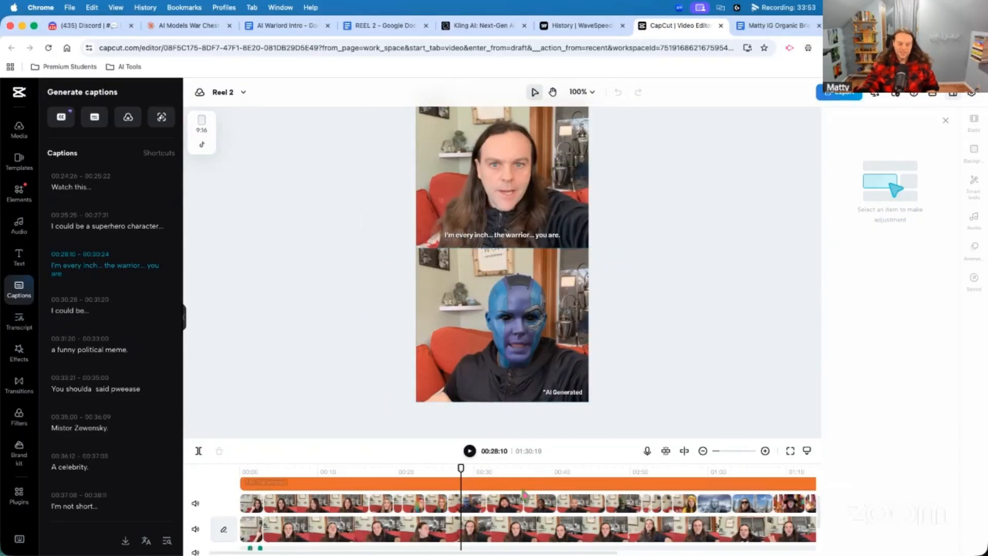
pyautogui.moveTo(461, 469); pyautogui.dragTo(499, 468)
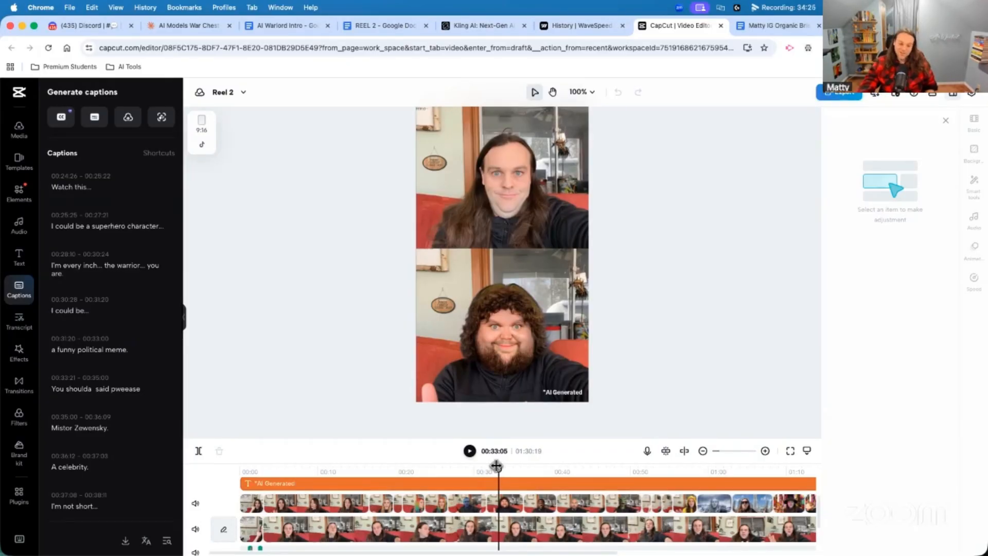
pyautogui.moveTo(499, 468); pyautogui.dragTo(534, 468)
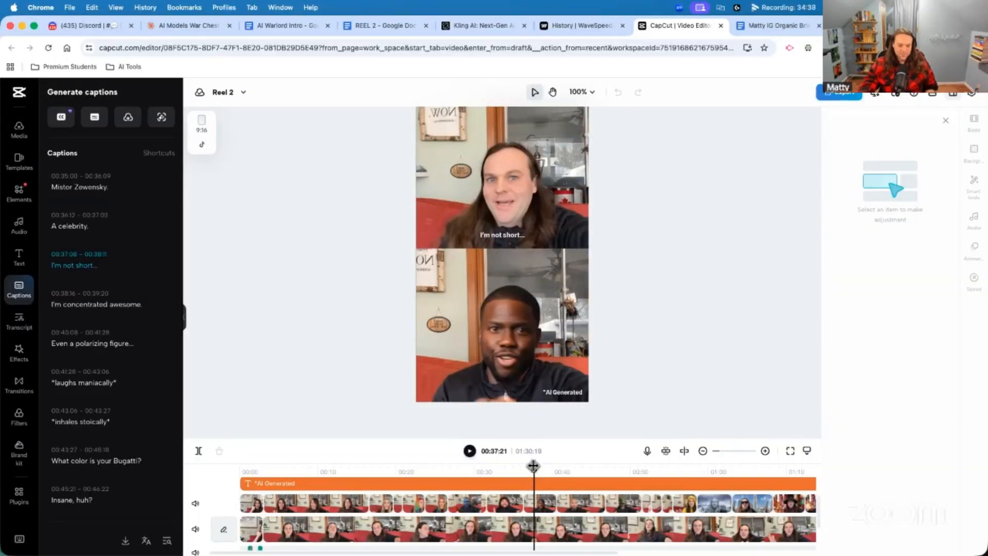
pyautogui.moveTo(533, 466); pyautogui.dragTo(580, 468)
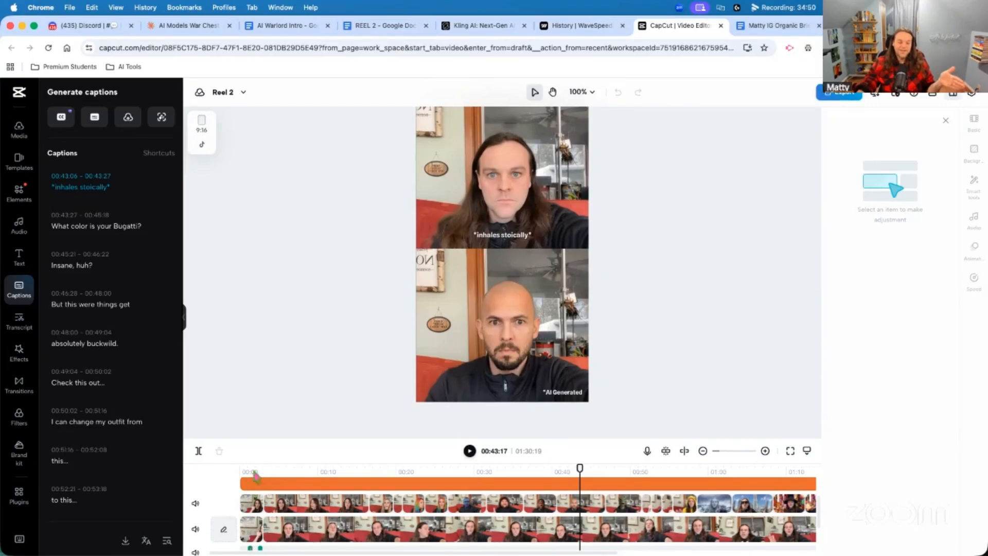
pyautogui.scroll(-1, 255, 511)
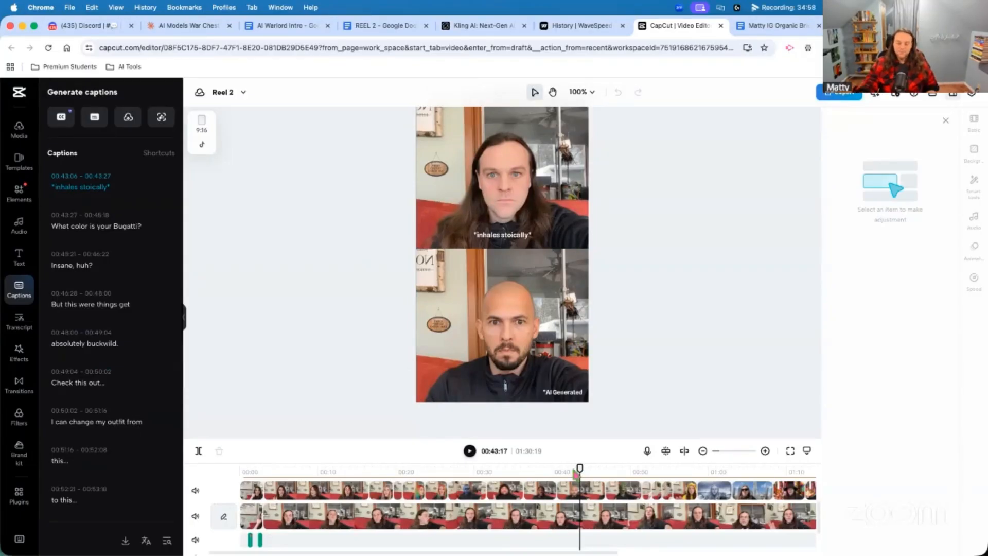
pyautogui.moveTo(579, 467); pyautogui.dragTo(614, 469)
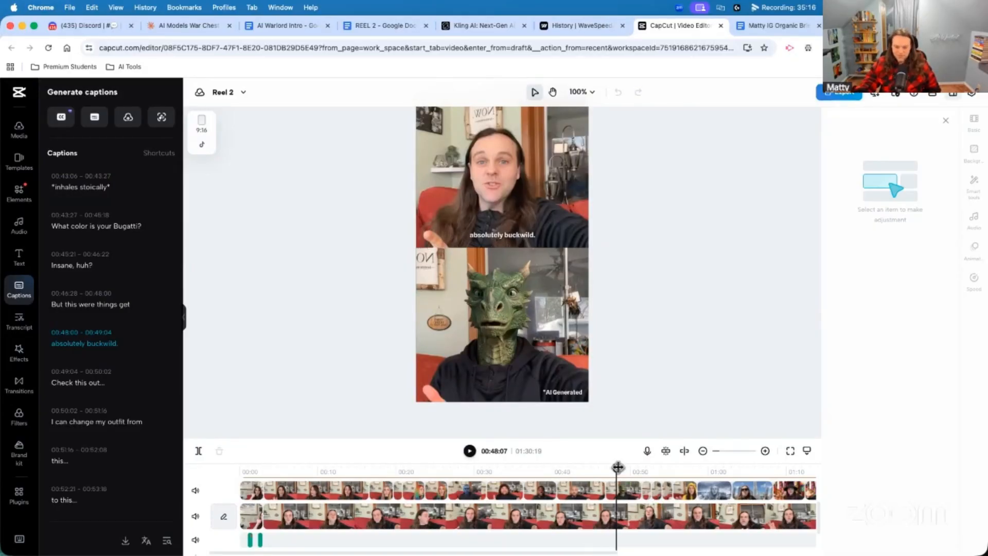
# Step: Scrub from the "absolutely buckwild" caption through the outfit swaps to the yellow-hooded "...to this." scene
pyautogui.moveTo(617, 467); pyautogui.dragTo(616, 466)
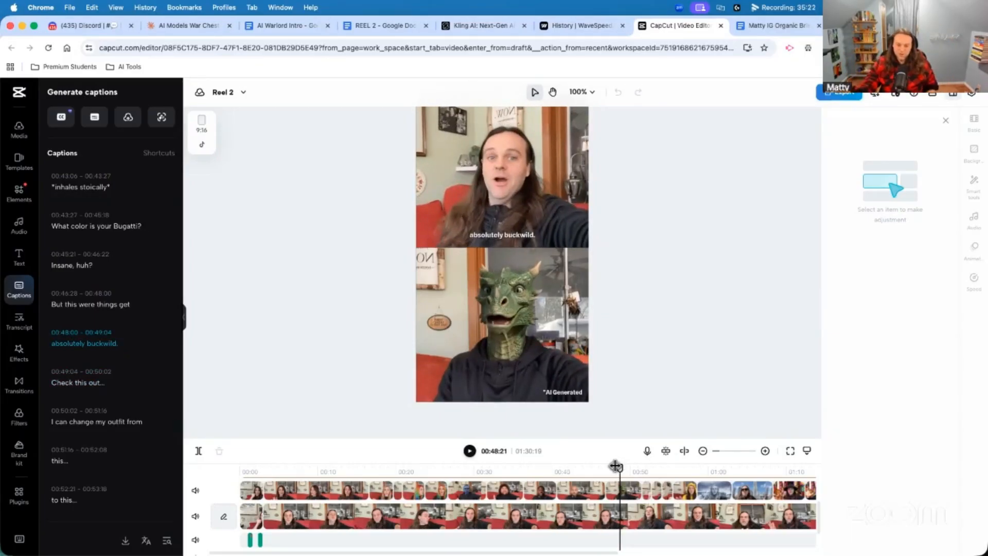
pyautogui.moveTo(620, 468); pyautogui.dragTo(679, 464)
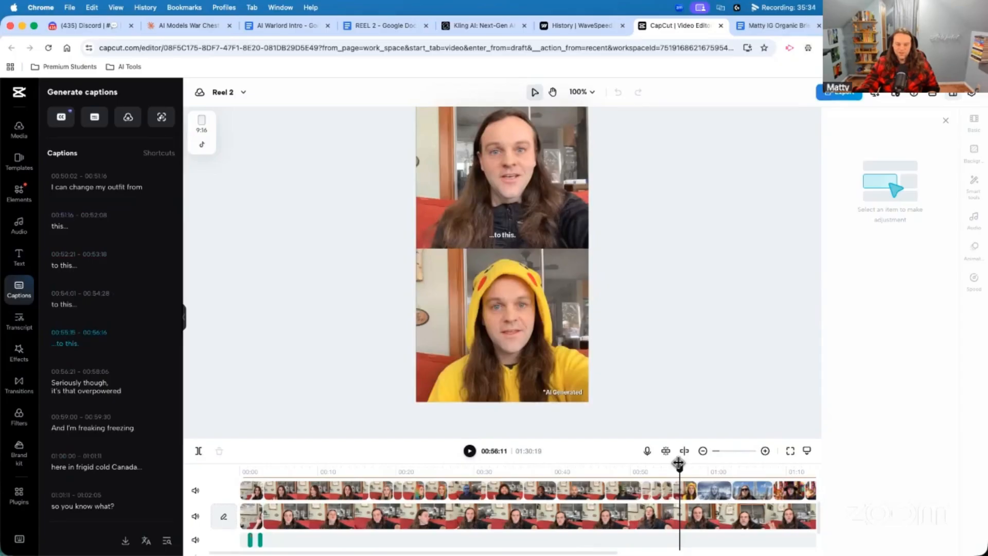
pyautogui.moveTo(677, 465)
pyautogui.mouseDown()
pyautogui.moveTo(655, 467)
pyautogui.moveTo(673, 466)
pyautogui.mouseUp()
pyautogui.moveTo(676, 466)
pyautogui.mouseDown()
pyautogui.moveTo(659, 468)
pyautogui.moveTo(676, 468)
pyautogui.mouseUp()
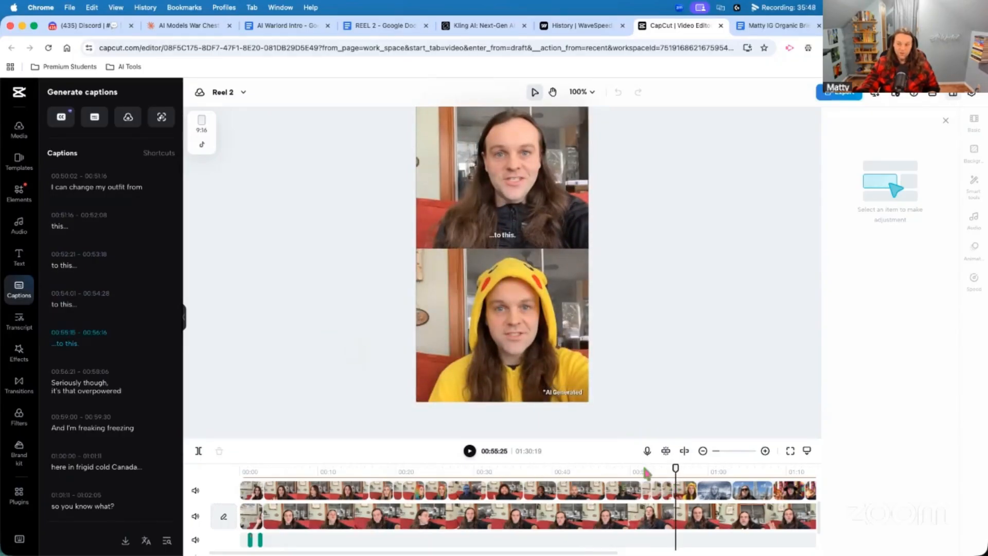
# Step: Scrub through the location swaps from frigid Canada and warm Dubai to the Tokyo "Domo arigato!" scene, with the timeline zoomed out
pyautogui.moveTo(676, 470); pyautogui.dragTo(713, 469)
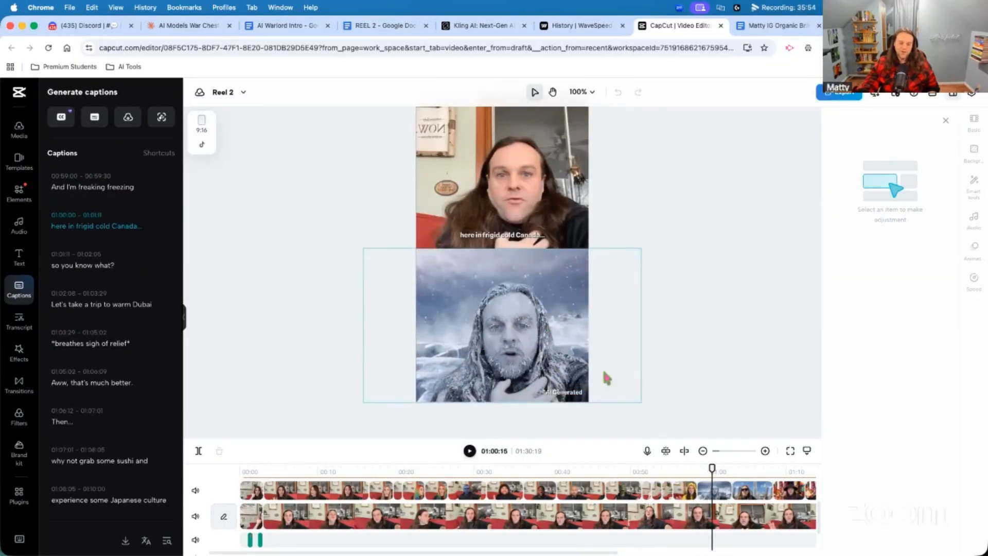
pyautogui.moveTo(711, 468); pyautogui.dragTo(742, 468)
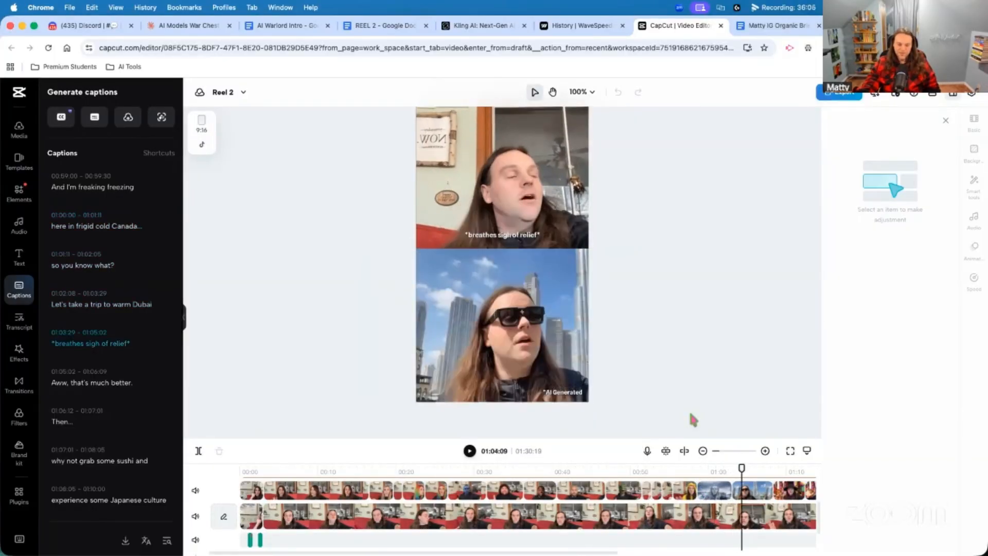
pyautogui.click(702, 451)
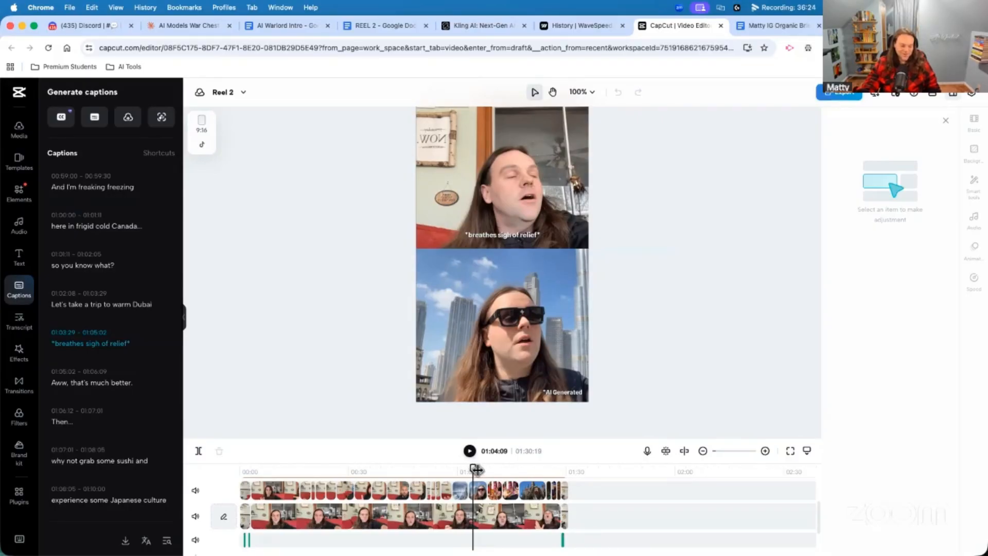
pyautogui.moveTo(473, 469); pyautogui.dragTo(494, 470)
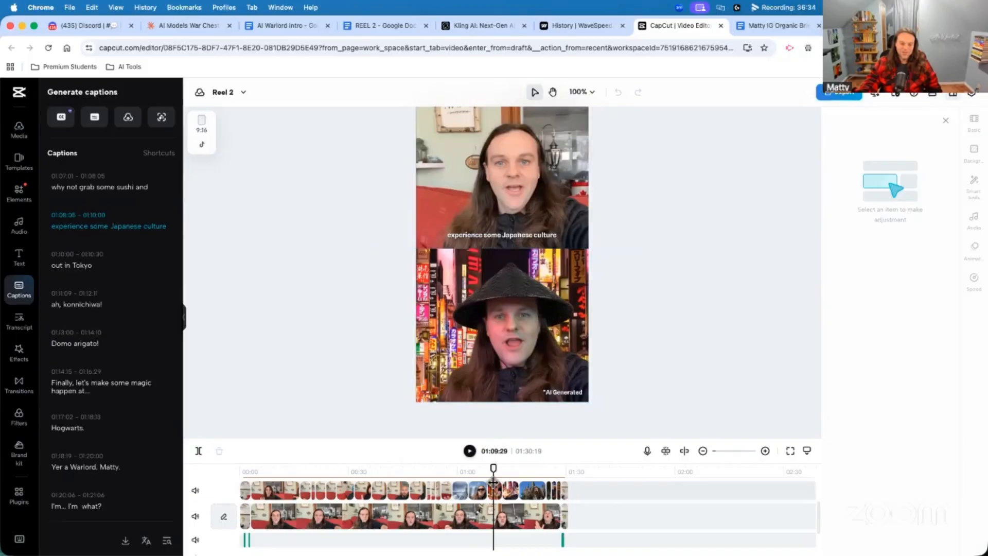
pyautogui.moveTo(494, 469); pyautogui.dragTo(481, 469)
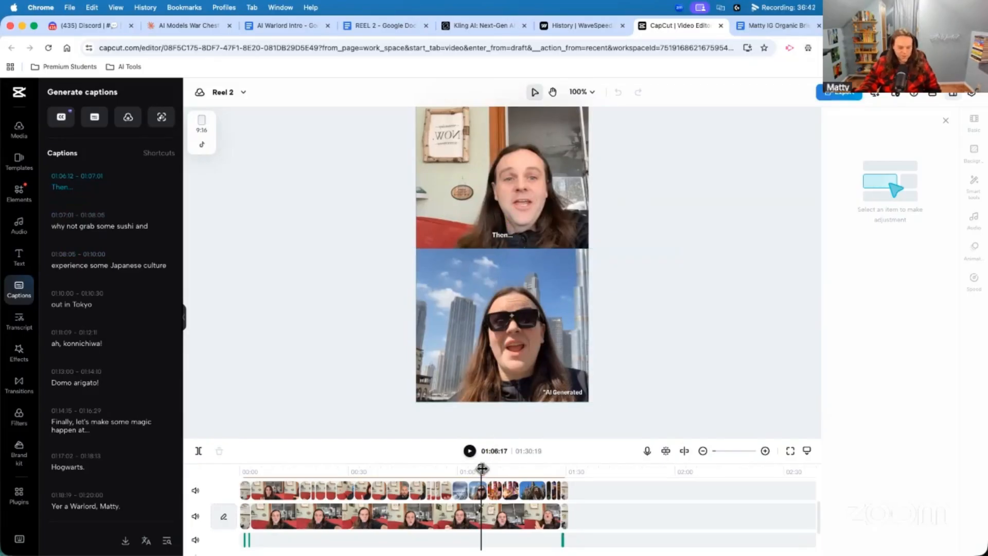
pyautogui.moveTo(480, 471); pyautogui.dragTo(508, 470)
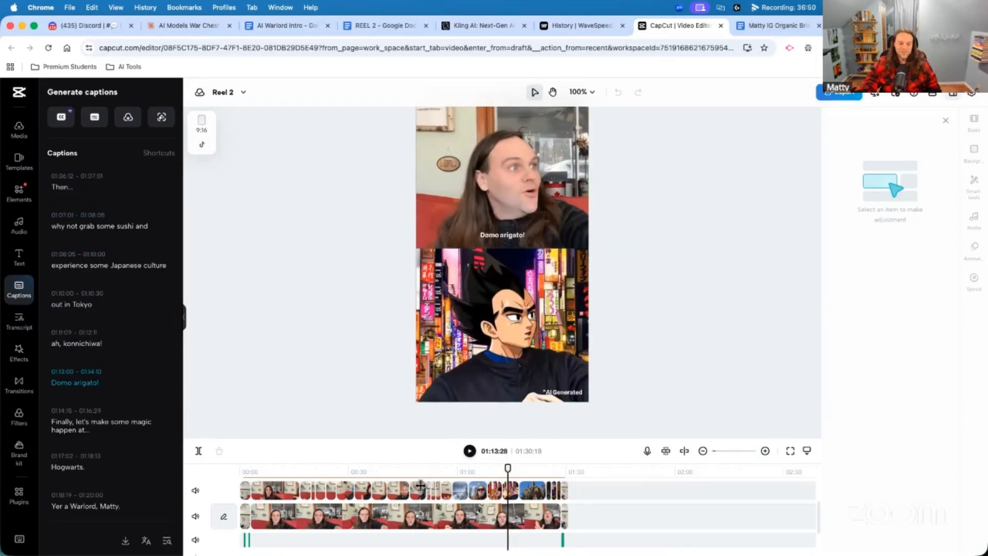
# Step: Return to the "I can change my outfit from" caption and scrub forward to "Finally, let's make some magic happen at..."
pyautogui.click(422, 470)
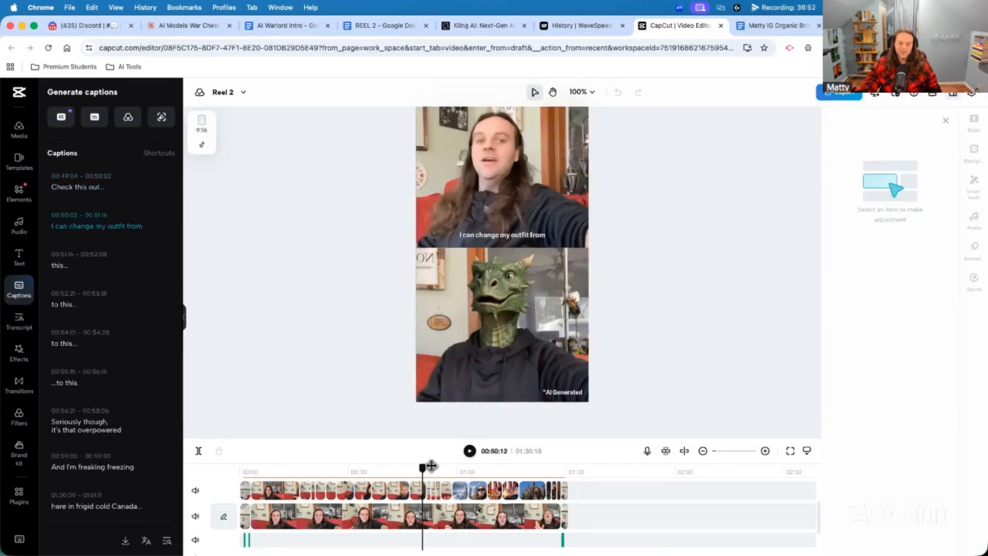
pyautogui.moveTo(431, 466); pyautogui.dragTo(508, 471)
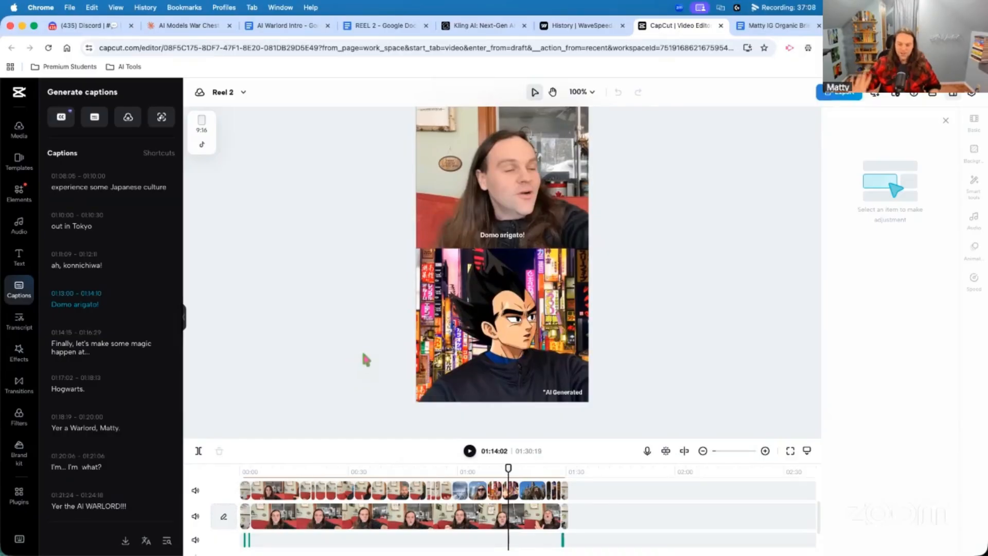
pyautogui.click(508, 468)
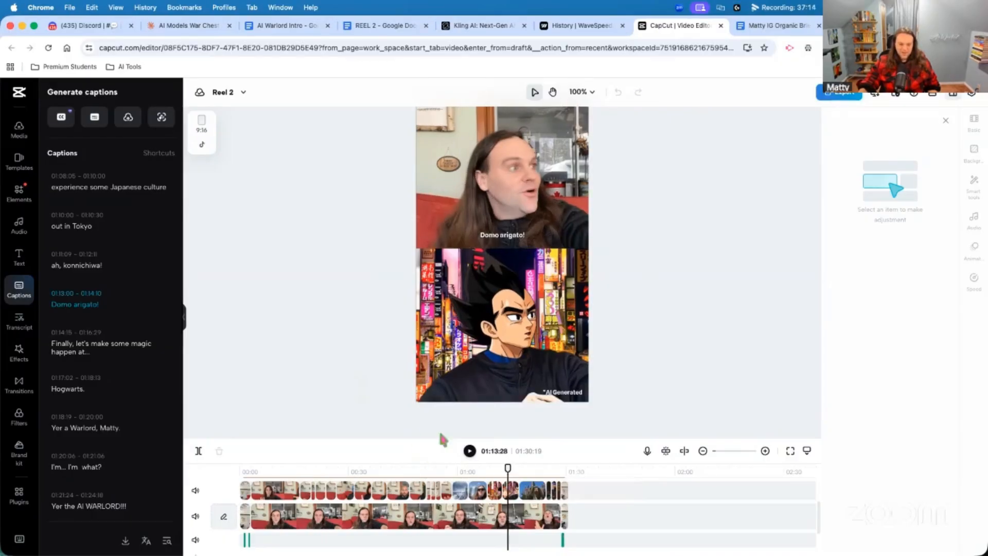
pyautogui.moveTo(509, 468); pyautogui.dragTo(510, 468)
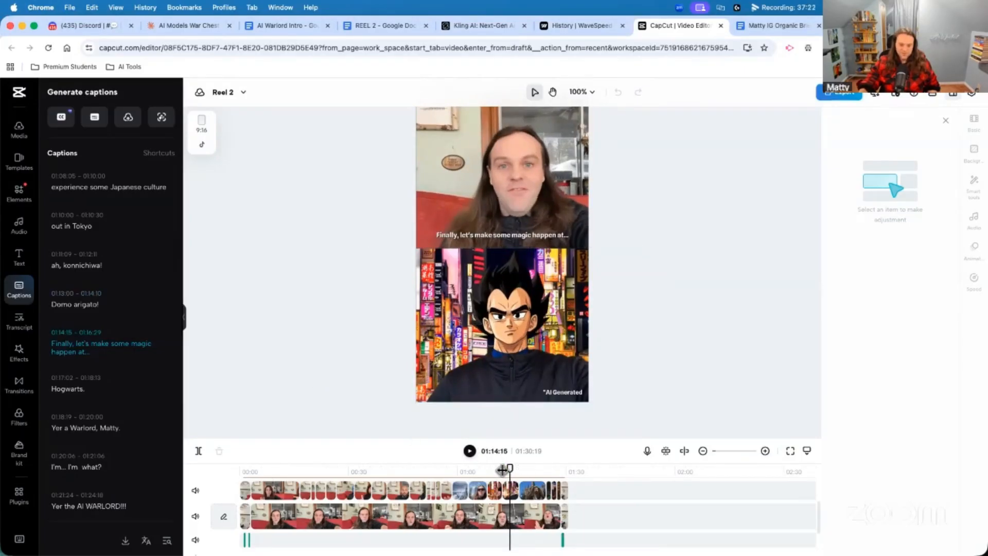
# Step: Scrub back and forth between the "Hogwarts." and "Yer a Warlord" captions to examine the castle scene
pyautogui.moveTo(510, 468); pyautogui.dragTo(523, 467)
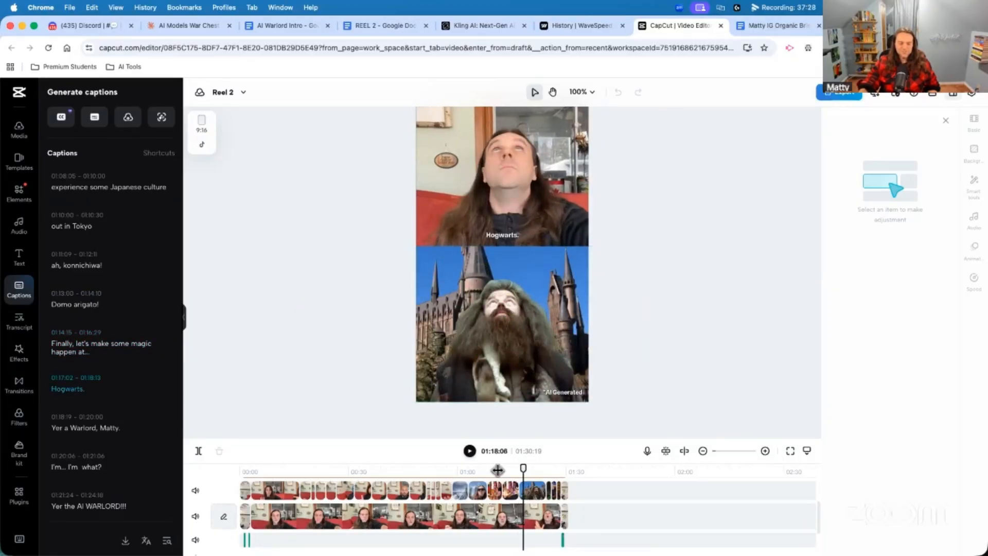
pyautogui.moveTo(522, 469); pyautogui.dragTo(527, 468)
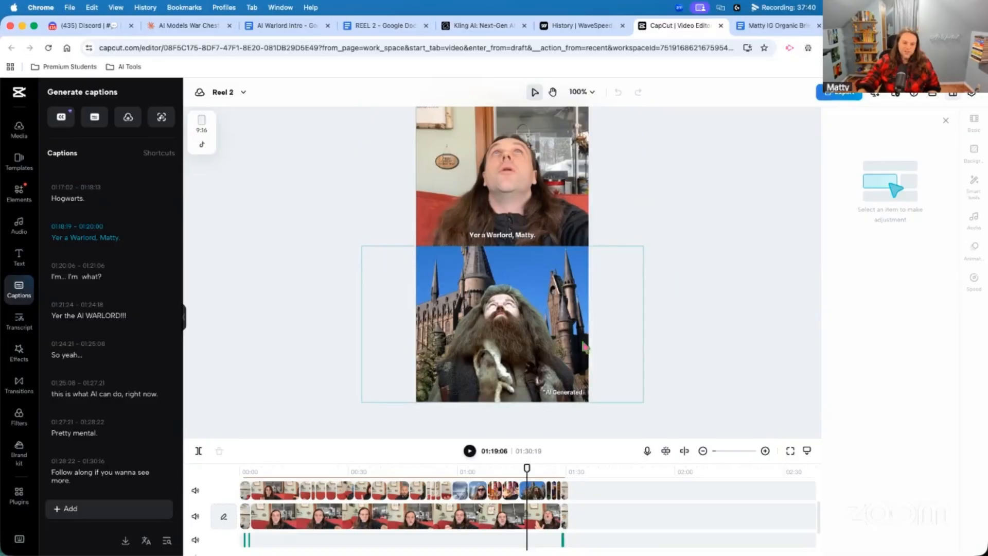
pyautogui.moveTo(526, 466); pyautogui.dragTo(520, 465)
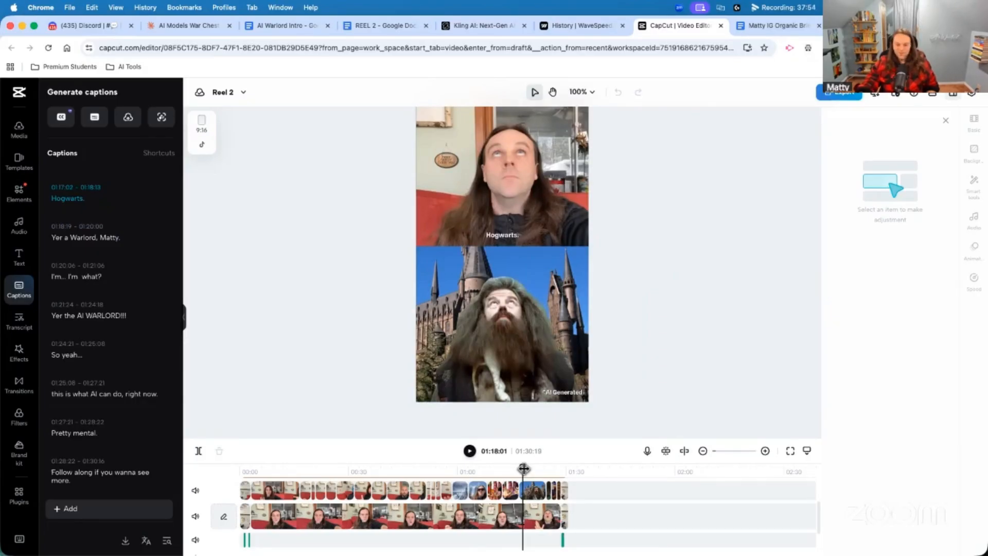
# Step: Scrub through the podcaster and streamer swaps from the "So yeah..." caption to "Pretty mental."
pyautogui.moveTo(522, 467); pyautogui.dragTo(548, 468)
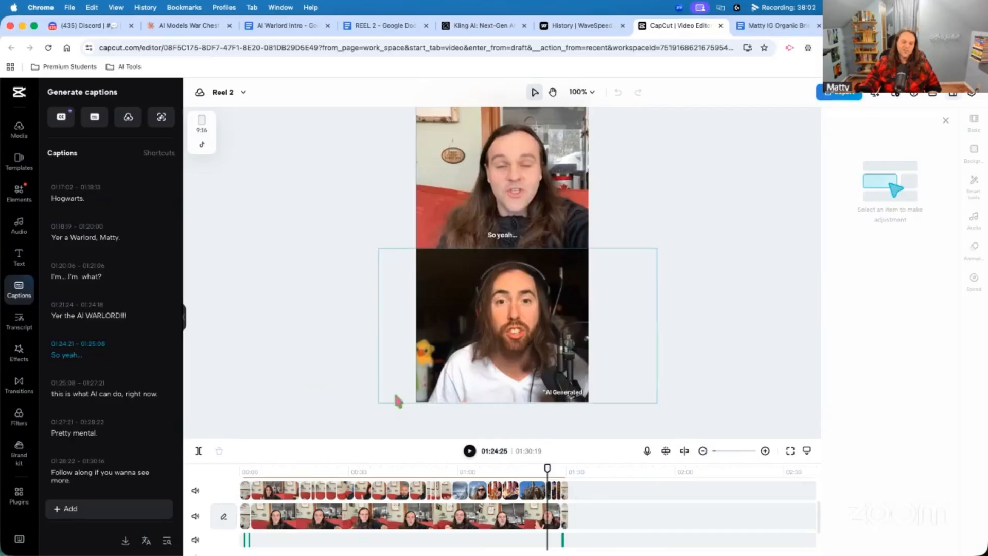
pyautogui.moveTo(547, 468); pyautogui.dragTo(549, 468)
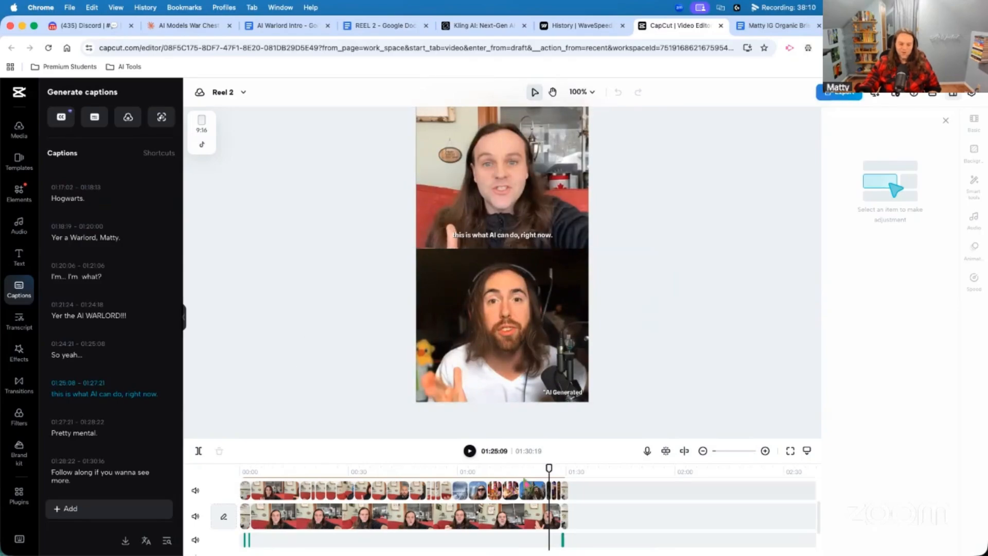
pyautogui.moveTo(549, 468); pyautogui.dragTo(553, 468)
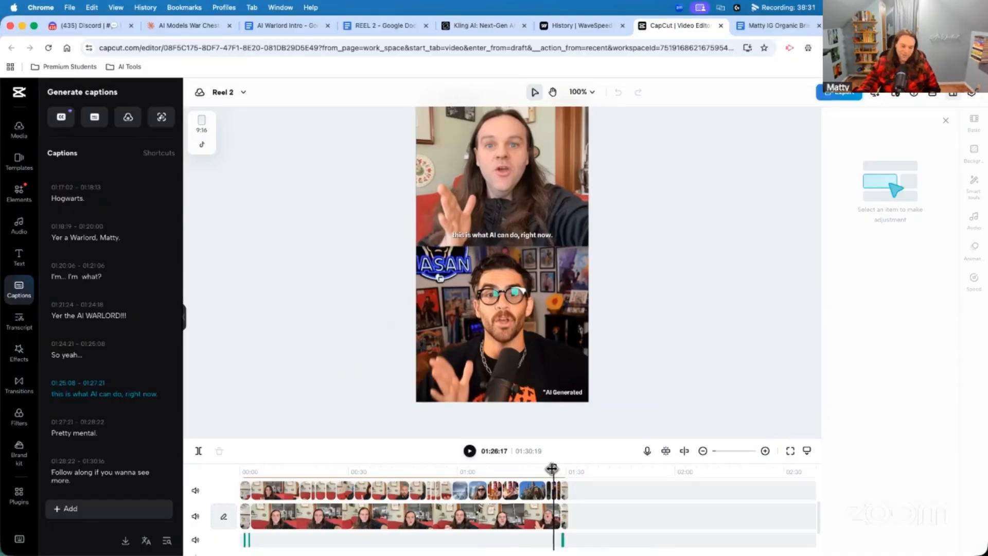
pyautogui.moveTo(554, 469); pyautogui.dragTo(557, 468)
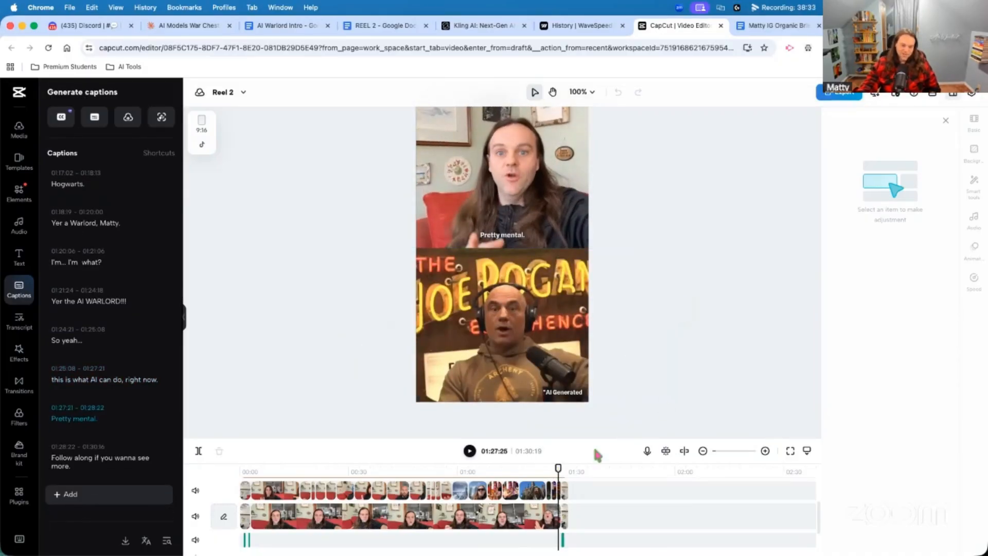
pyautogui.moveTo(558, 469); pyautogui.dragTo(559, 467)
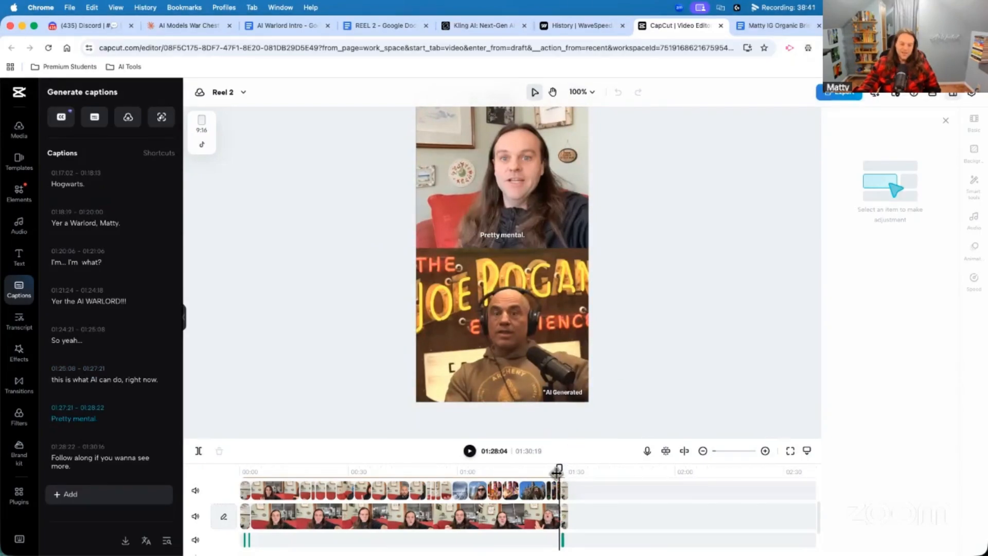
pyautogui.rightClick(558, 470)
pyautogui.click(703, 372)
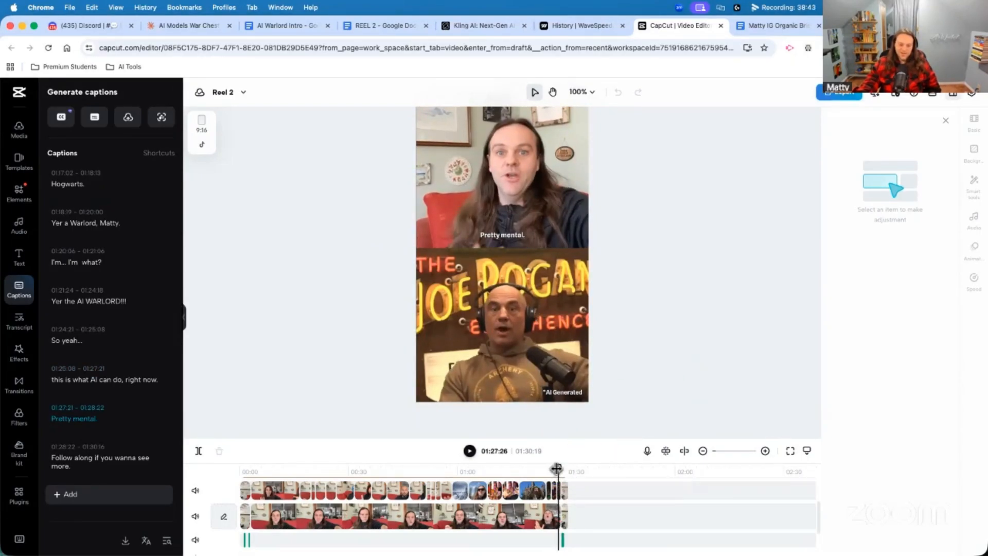
# Step: Move the preview to the "Follow along if you wanna see more." caption and play the reel to its end
pyautogui.moveTo(557, 468); pyautogui.dragTo(562, 469)
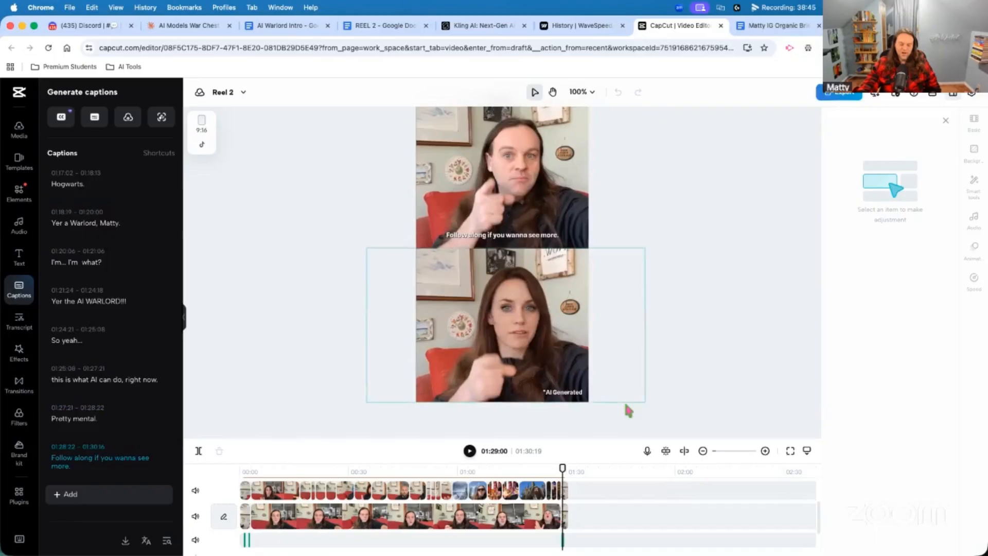
pyautogui.scroll(-1, 625, 414)
pyautogui.click(469, 451)
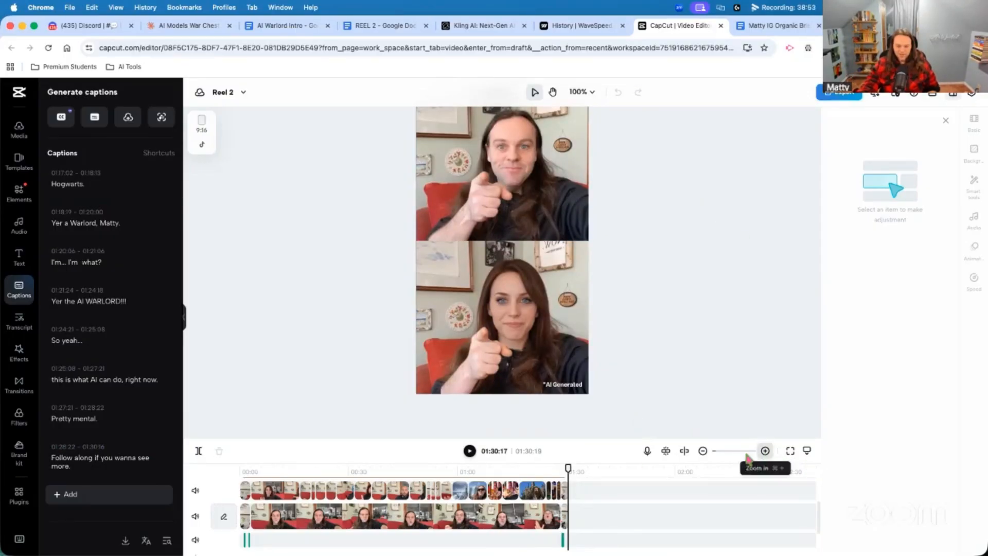
# Step: Examine the timeline's text, video and audio tracks, and check the options of the AI-generated clip just before 00:30, including Recover audio
pyautogui.click(765, 451)
pyautogui.scroll(-2, 659, 520)
pyautogui.scroll(2, 658, 512)
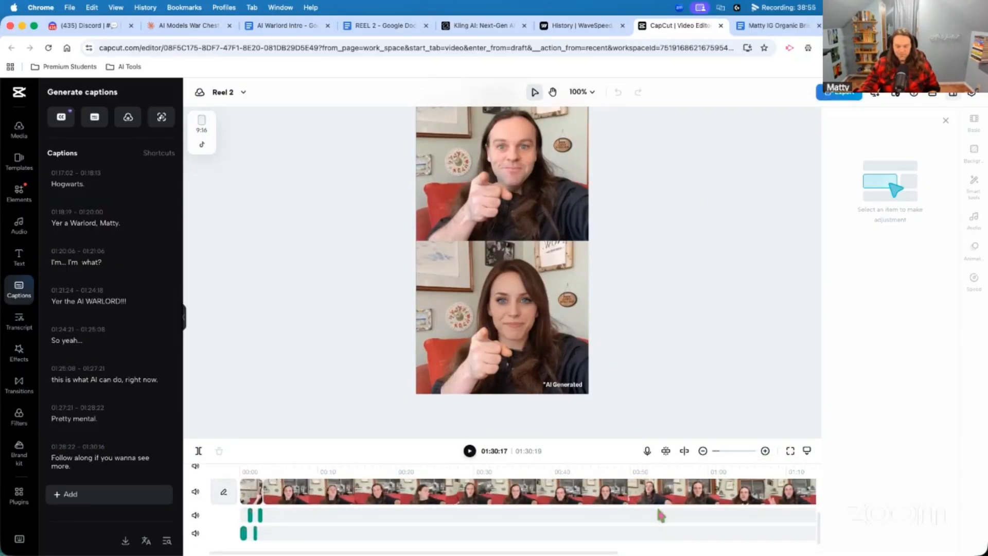
pyautogui.scroll(2, 567, 509)
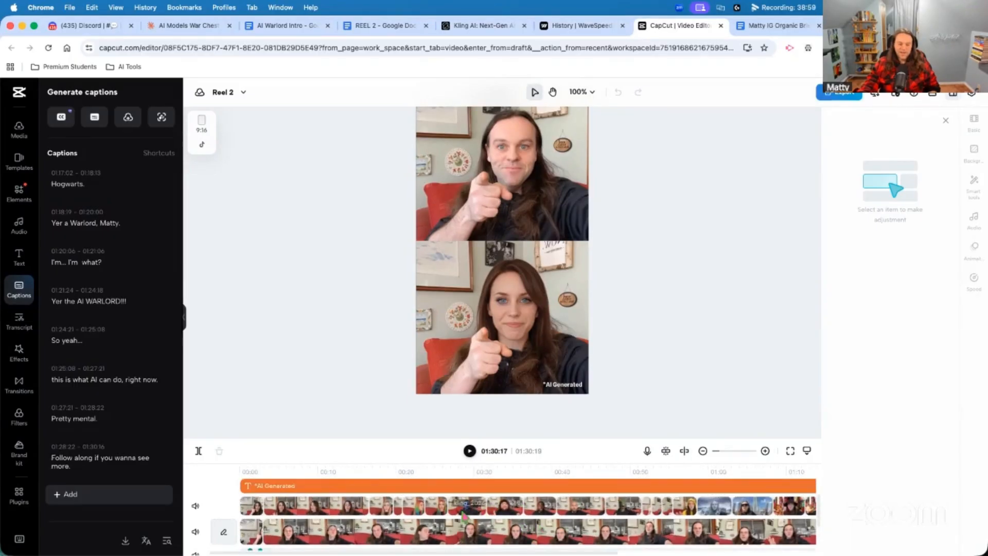
pyautogui.click(464, 513)
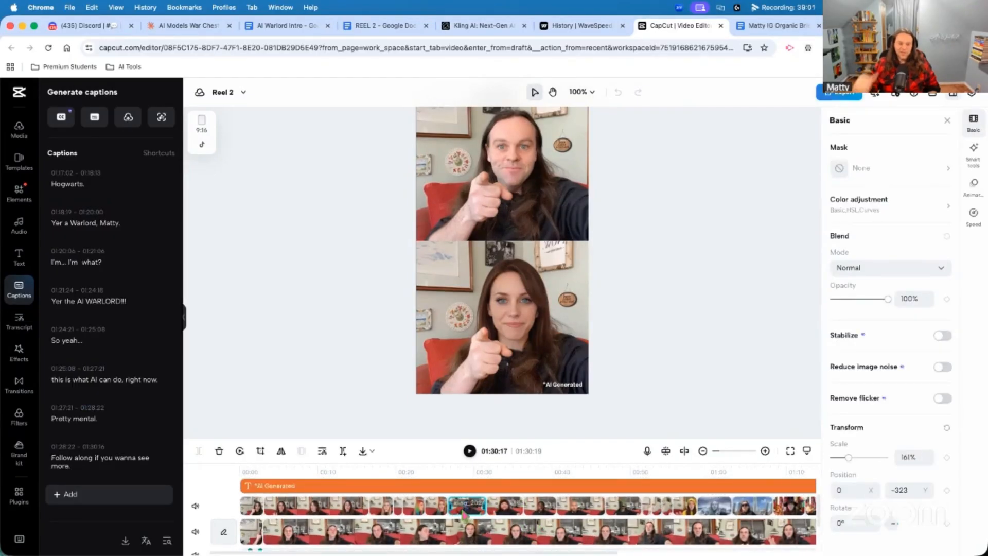
pyautogui.rightClick(465, 512)
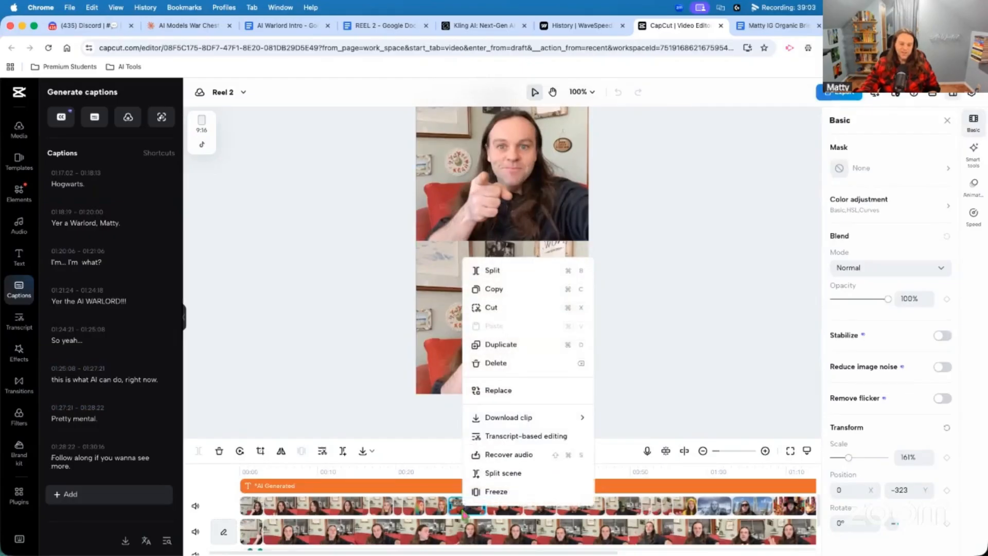
pyautogui.click(499, 455)
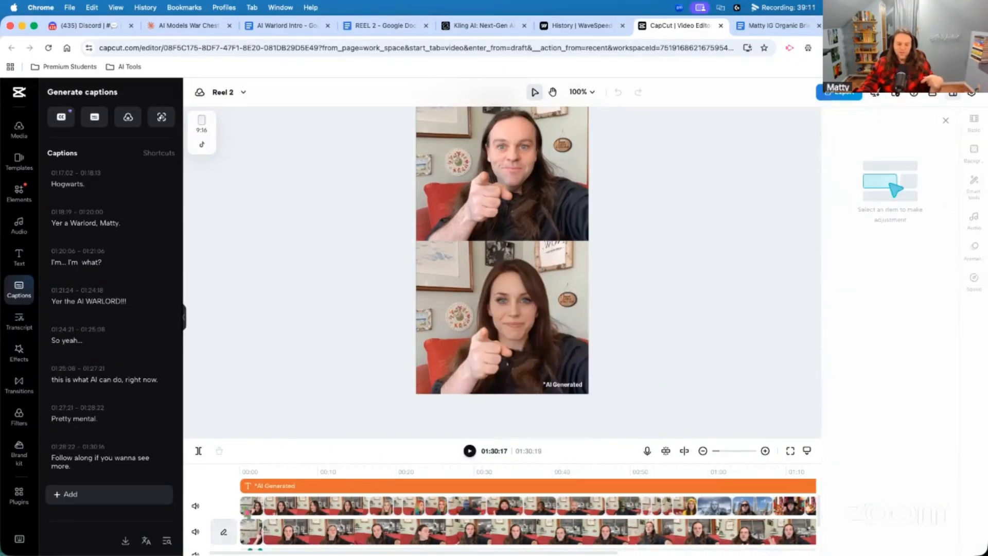
# Step: Go back to the reel's start and play the opening up to "check this out..." to review the sound clips beneath it
pyautogui.scroll(-2, 254, 519)
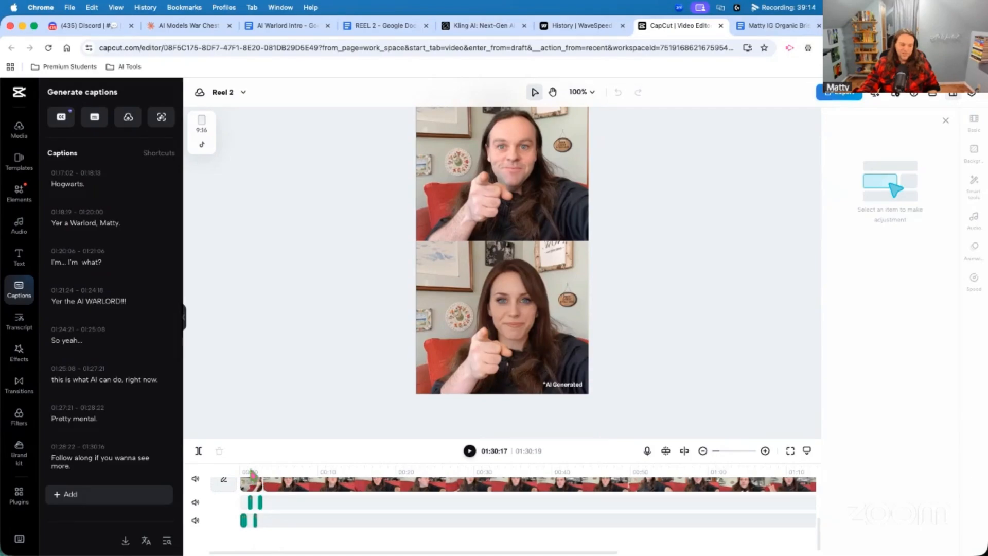
pyautogui.click(242, 469)
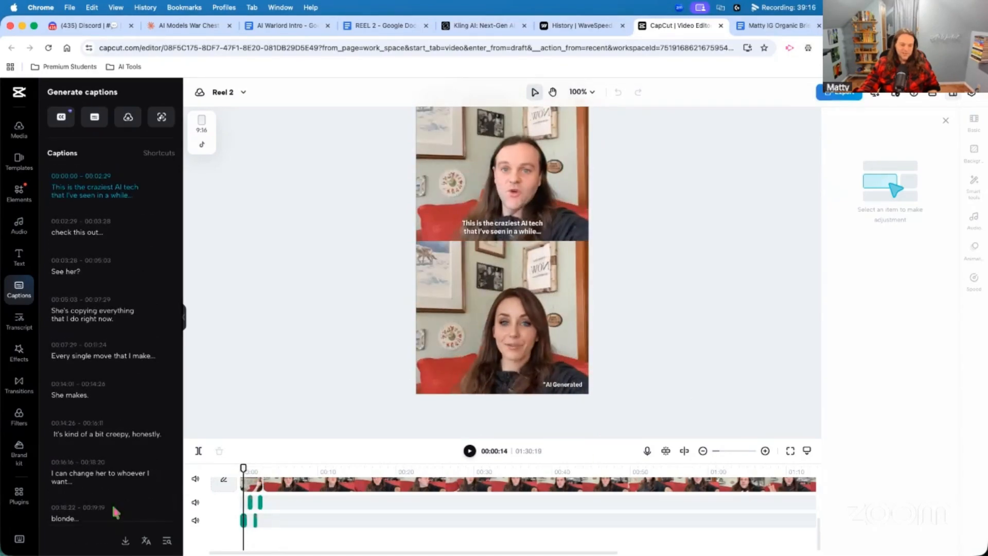
pyautogui.moveTo(244, 465); pyautogui.dragTo(250, 467)
pyautogui.scroll(1, 251, 499)
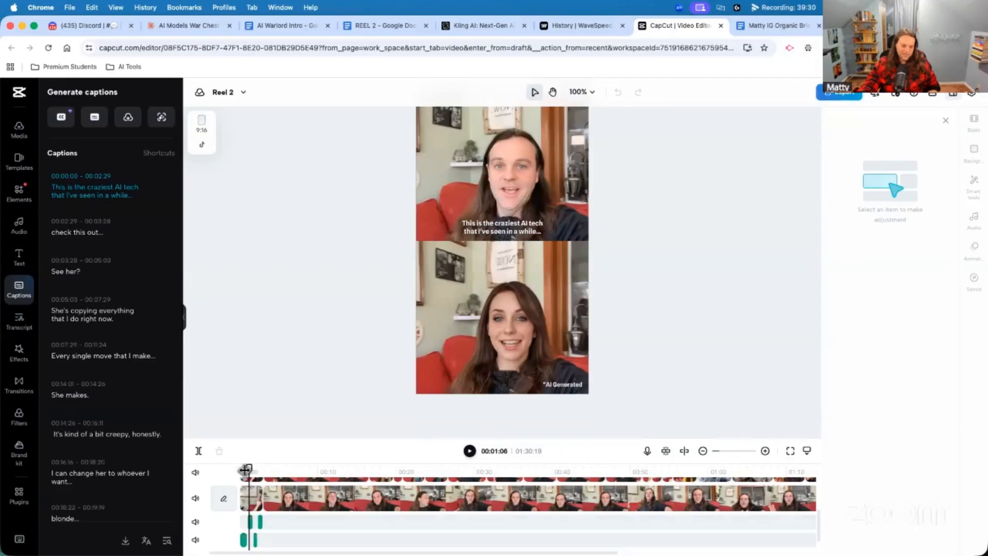
pyautogui.moveTo(245, 469); pyautogui.dragTo(240, 469)
pyautogui.click(470, 452)
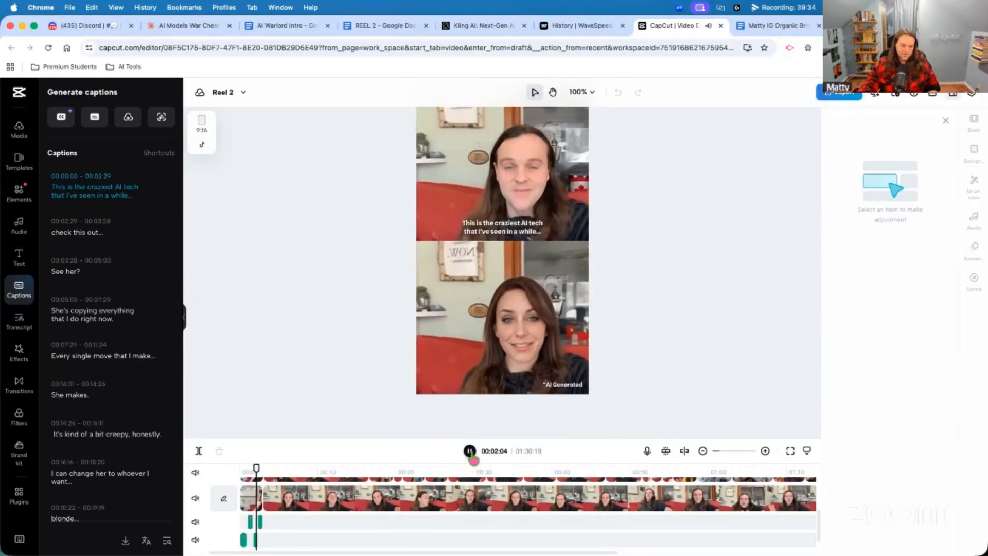
pyautogui.click(470, 451)
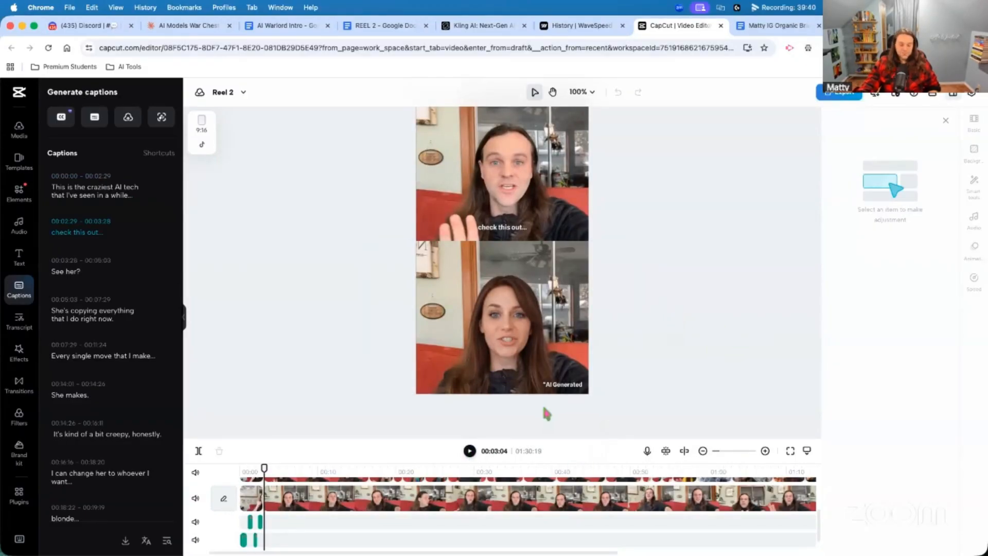
pyautogui.scroll(1, 640, 510)
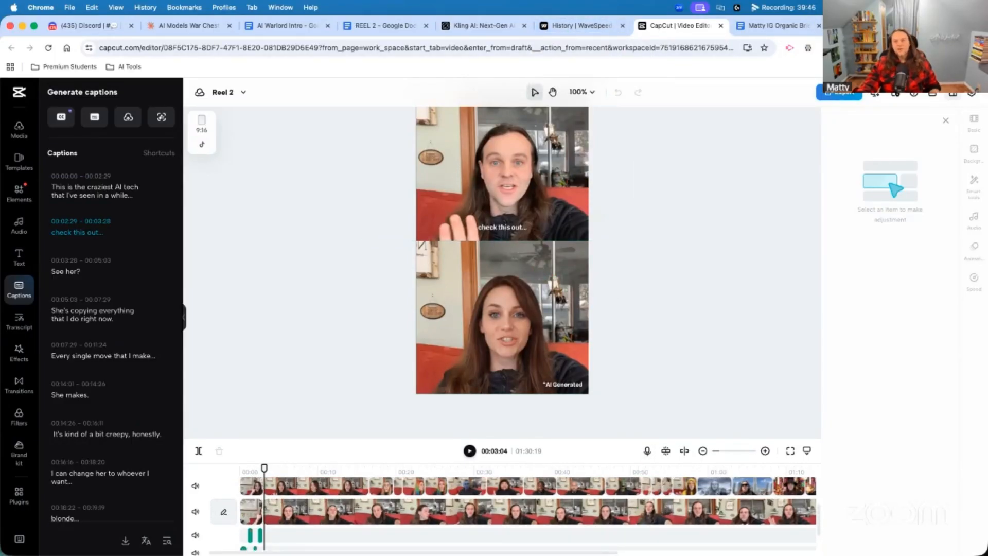
# Step: Open lastframe.ai in a new browser tab
pyautogui.press('super+t')
pyautogui.write('lastframe.ai')
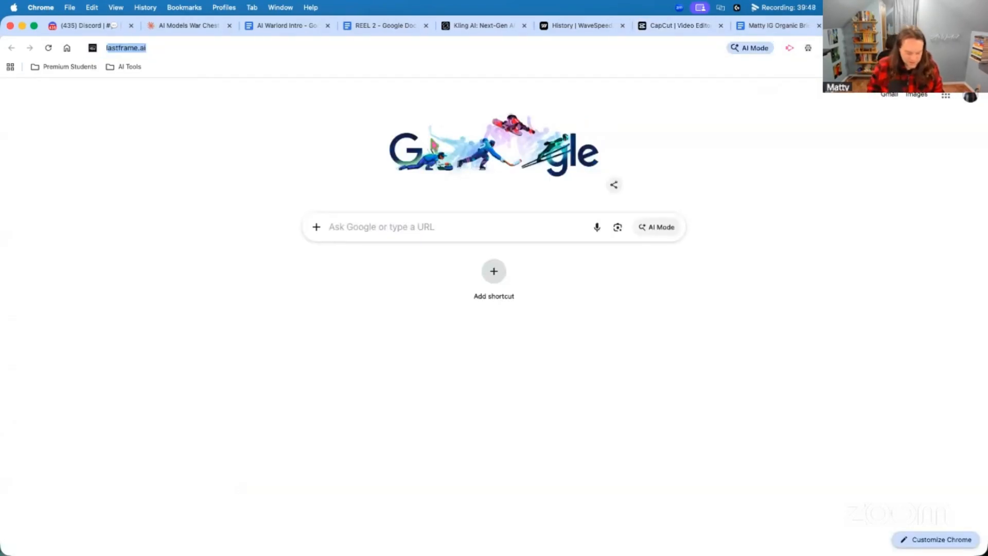
pyautogui.press('Return')
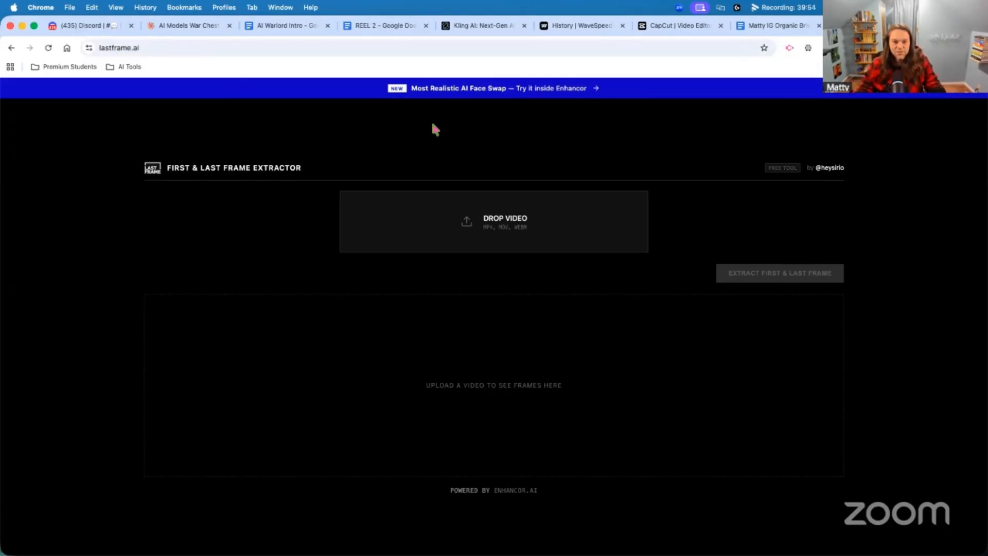
# Step: Load the "Companies that own a large amount of ai influencers" MP4 from Downloads and extract its first and last frames
pyautogui.click(477, 233)
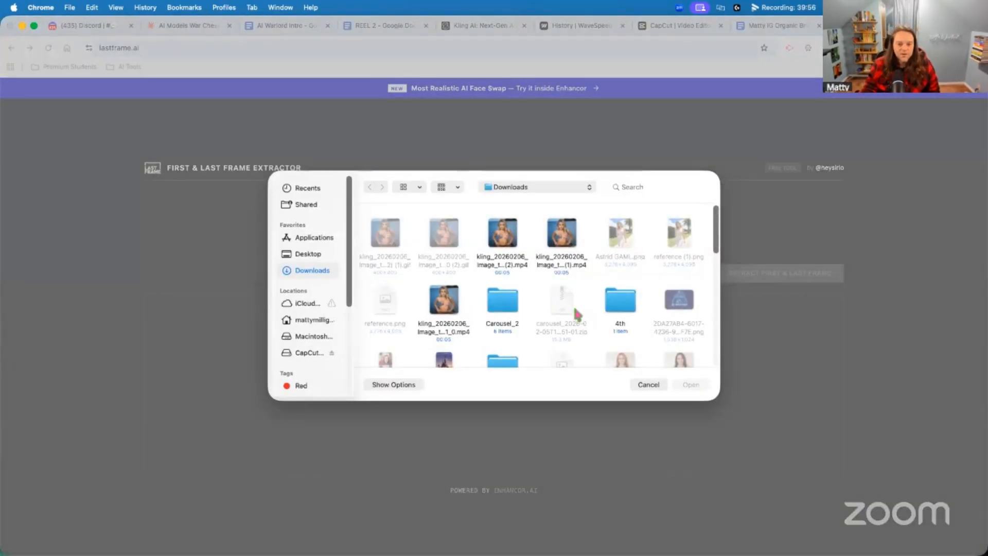
pyautogui.scroll(-15, 573, 308)
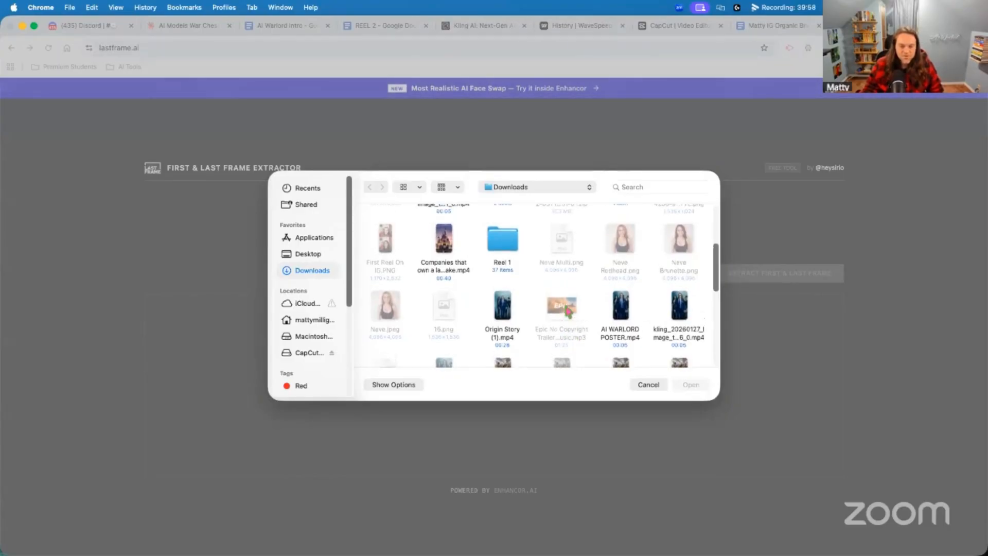
pyautogui.scroll(2, 540, 299)
pyautogui.doubleClick(444, 247)
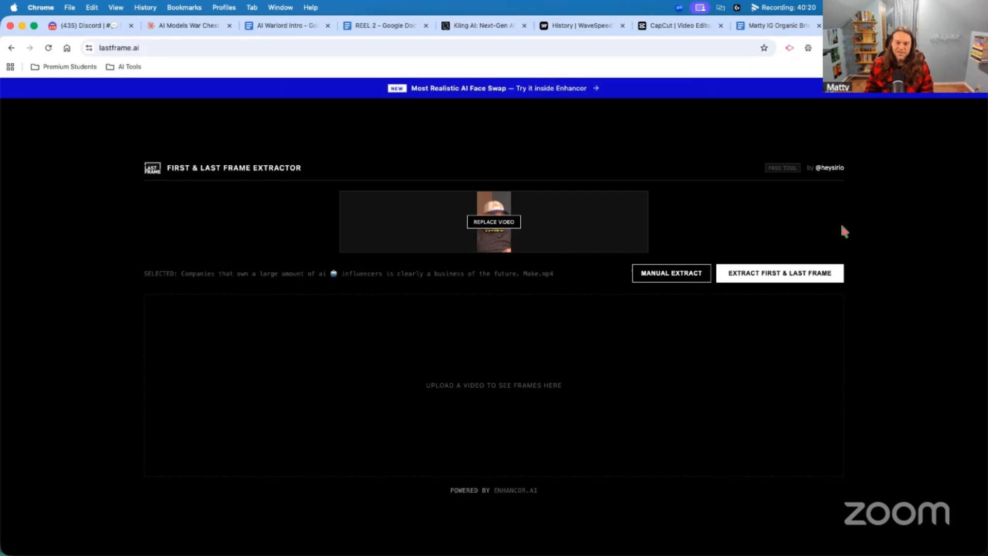
pyautogui.click(782, 273)
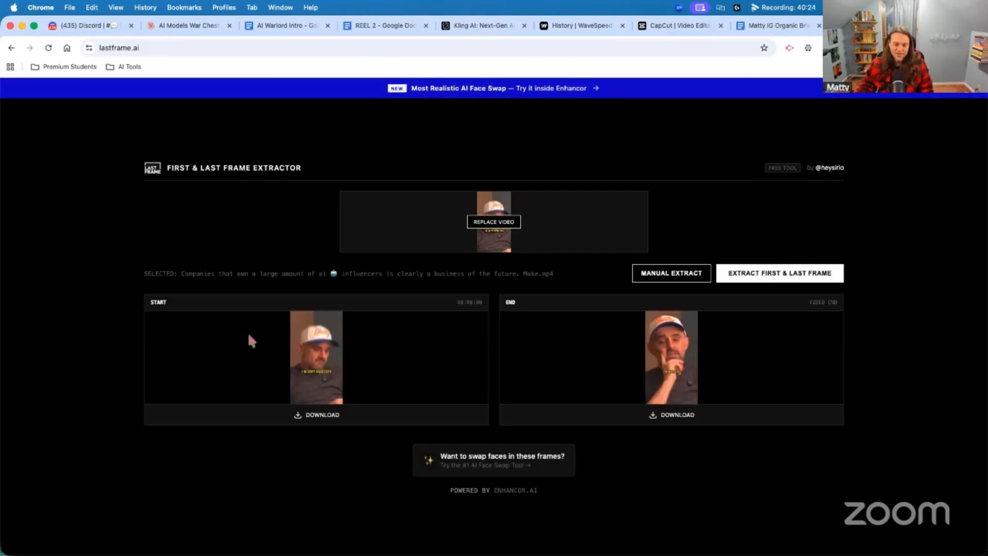
# Step: Find the frame at 00:07 through manual extraction, take a cropped screenshot of it, and close both without saving
pyautogui.click(661, 272)
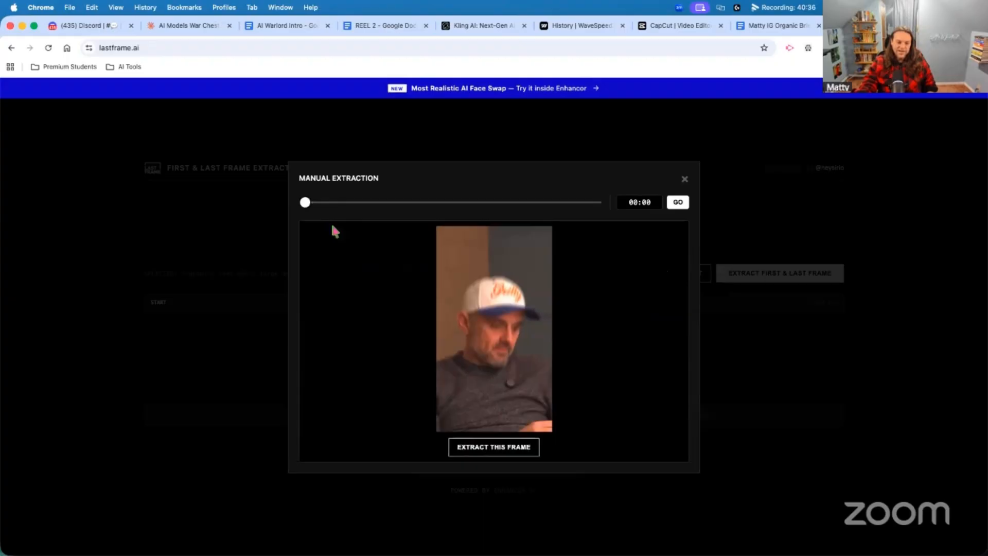
pyautogui.moveTo(307, 205); pyautogui.dragTo(359, 208)
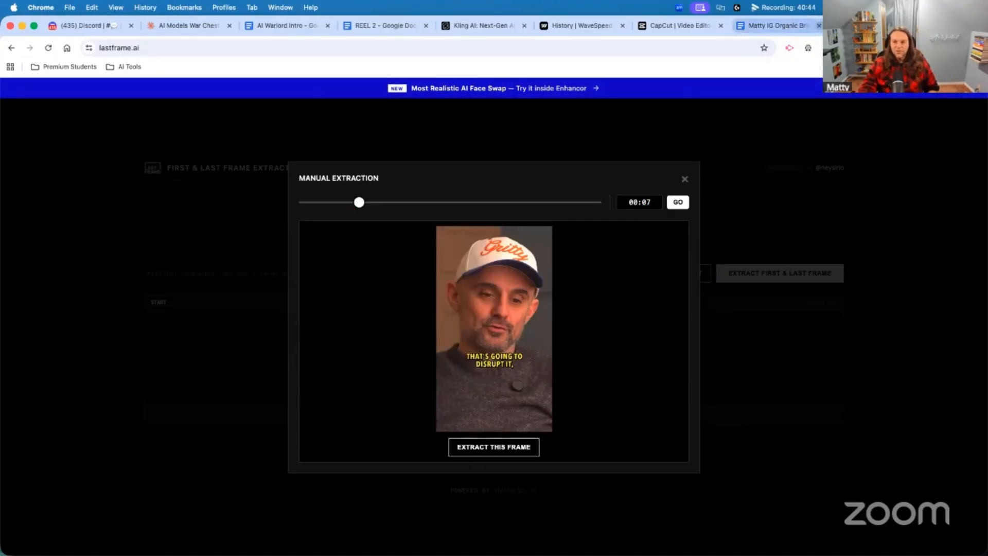
pyautogui.press('super+shift+4')
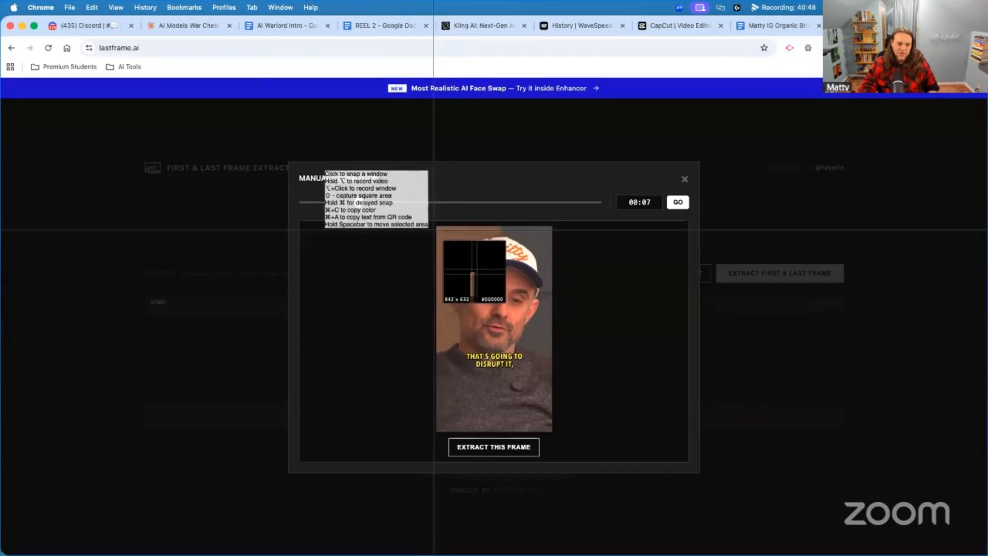
pyautogui.moveTo(436, 225); pyautogui.dragTo(553, 431)
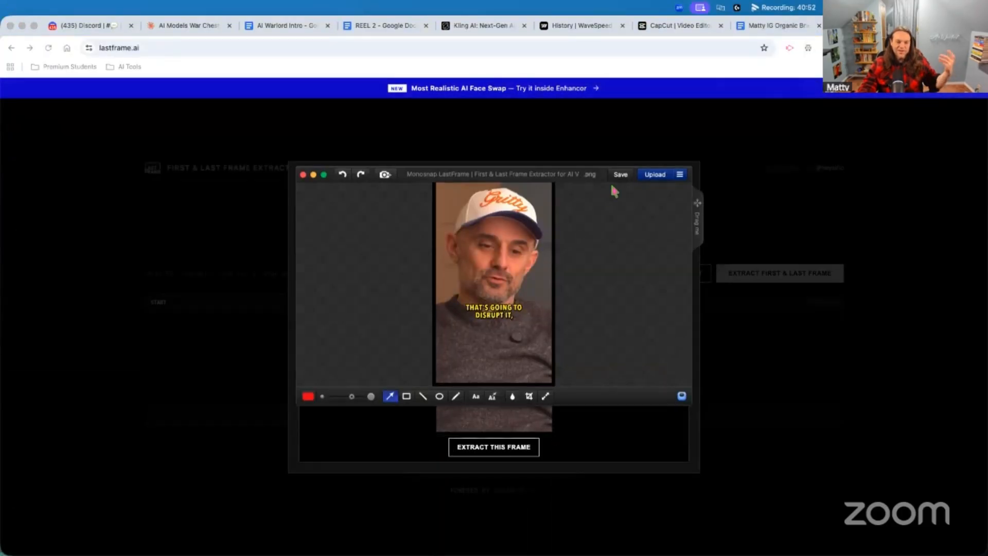
pyautogui.click(303, 175)
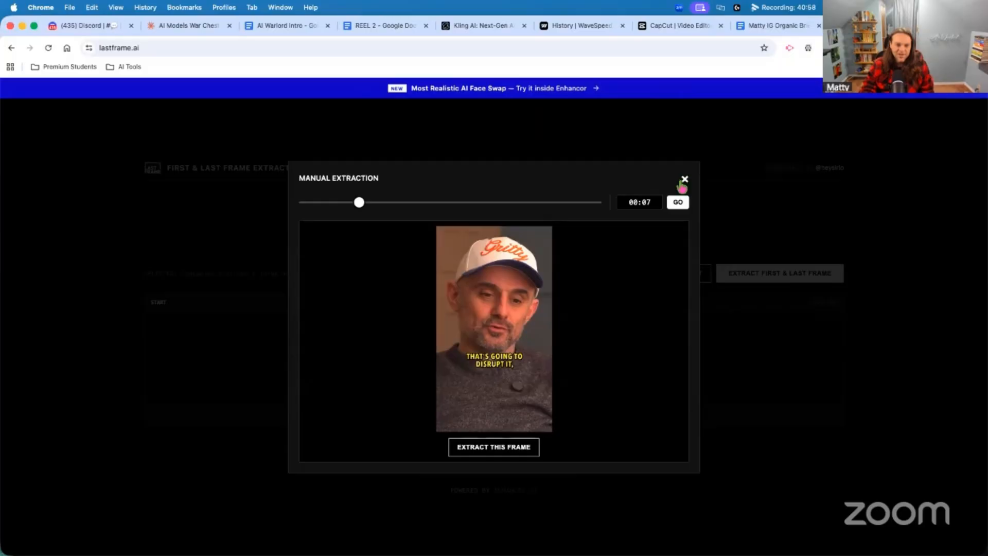
pyautogui.click(685, 178)
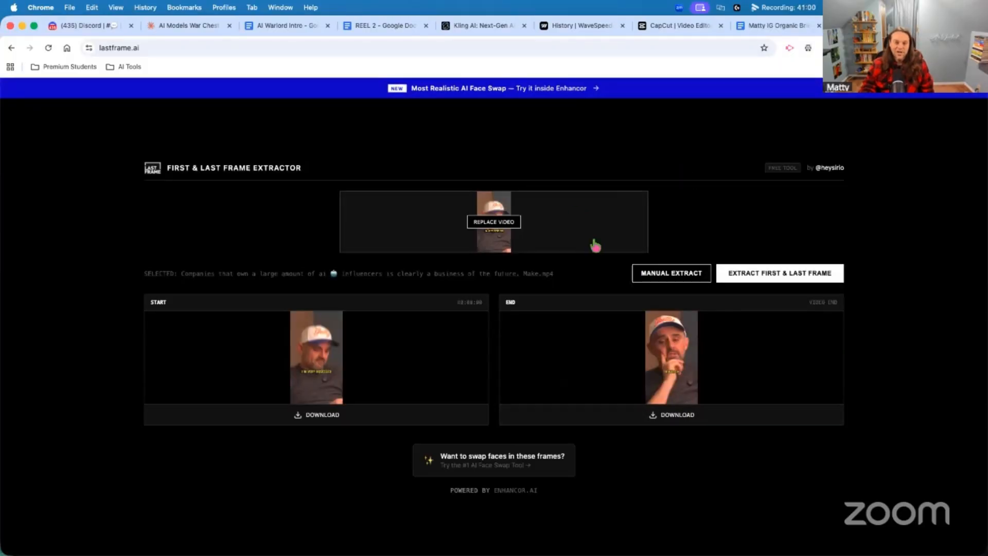
pyautogui.click(502, 210)
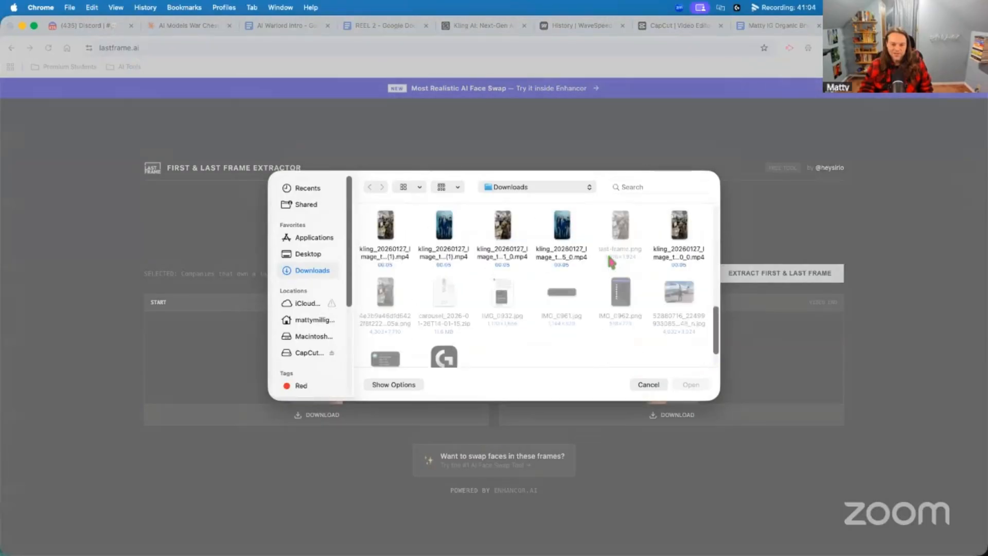
pyautogui.click(643, 383)
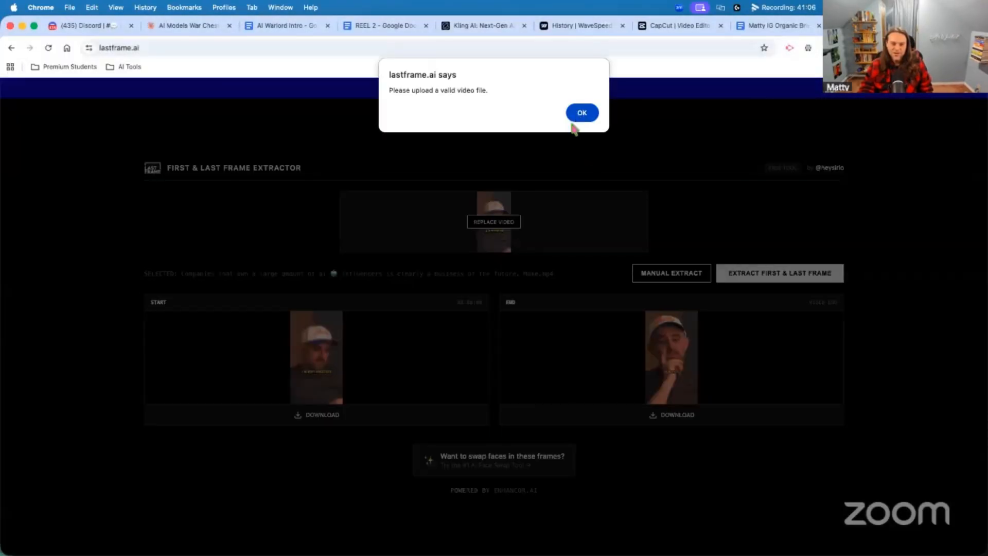
pyautogui.click(582, 112)
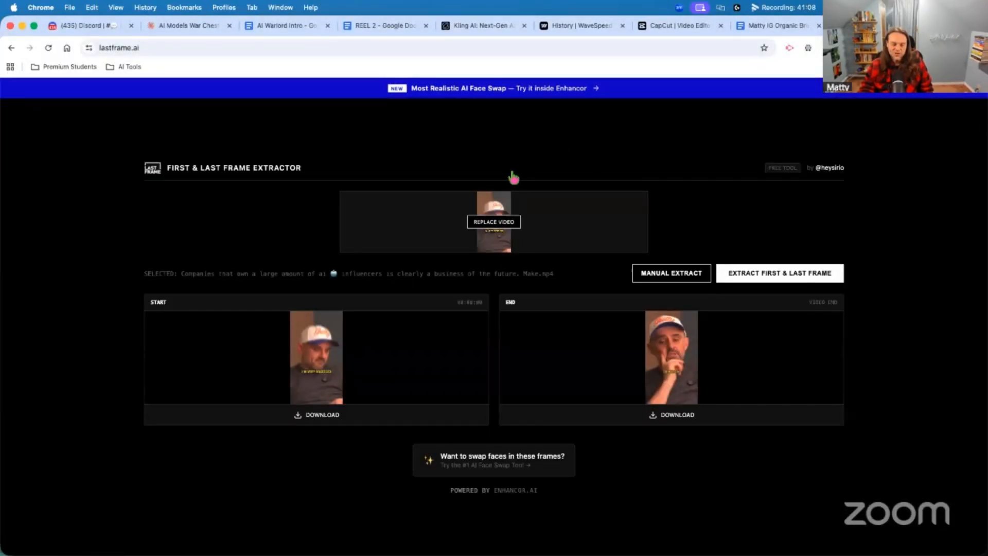
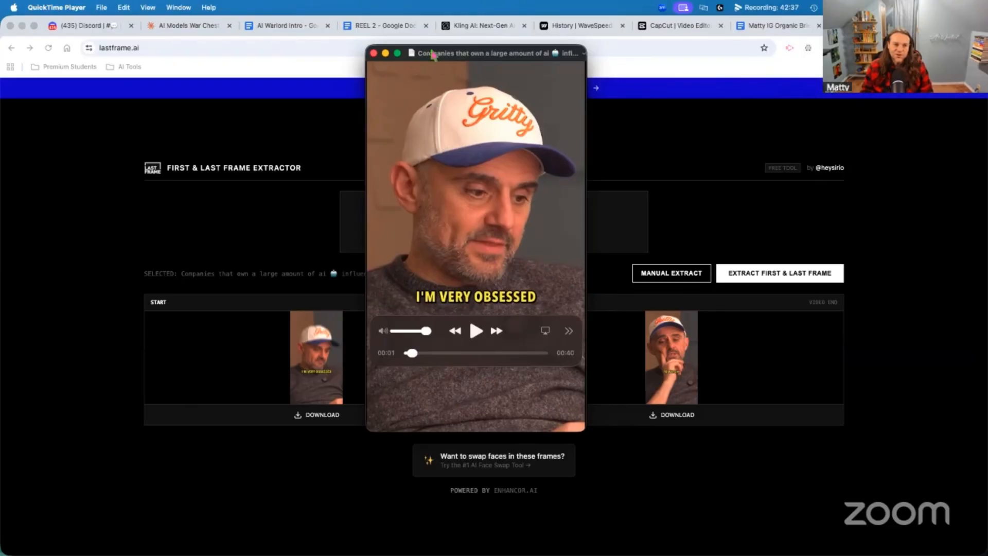
# Step: Trim the video opened in QuickTime Player to about its first 3 seconds
pyautogui.click(101, 7)
pyautogui.moveTo(121, 9)
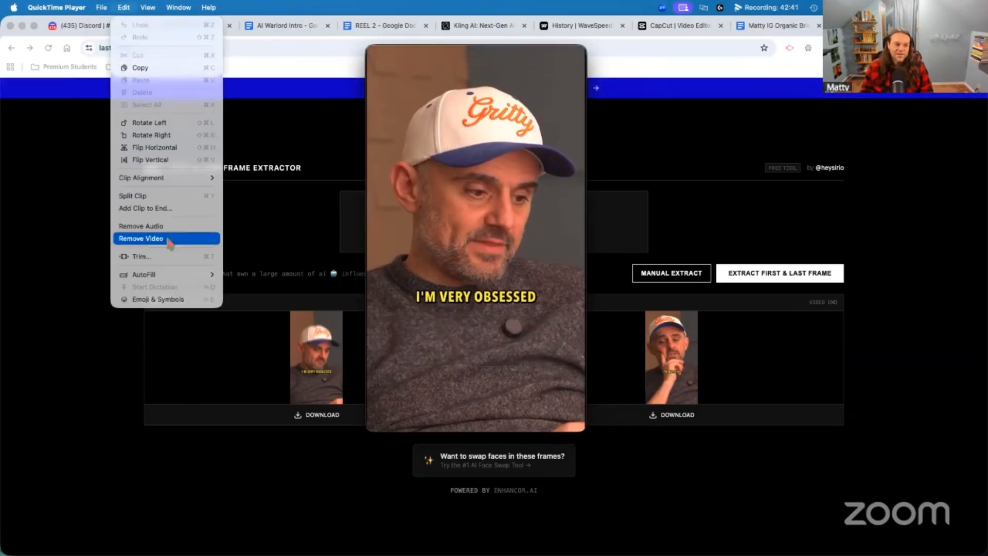
pyautogui.click(155, 257)
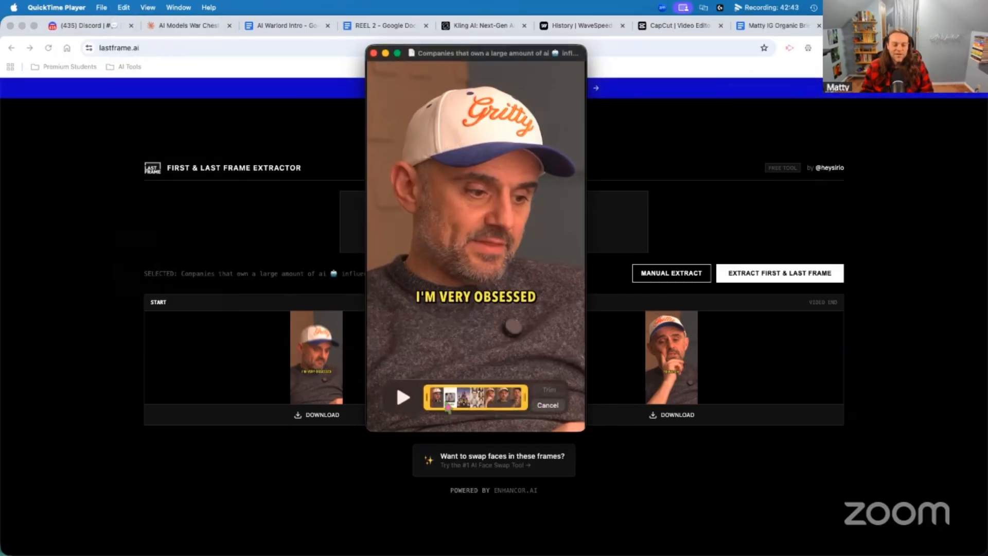
pyautogui.moveTo(428, 404); pyautogui.dragTo(449, 406)
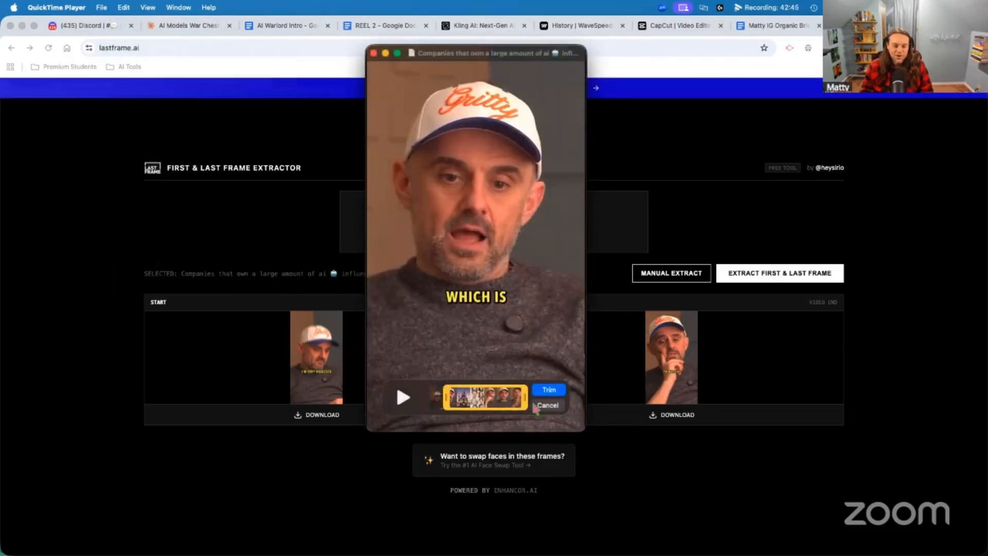
pyautogui.moveTo(525, 405); pyautogui.dragTo(427, 403)
pyautogui.moveTo(494, 407); pyautogui.dragTo(442, 406)
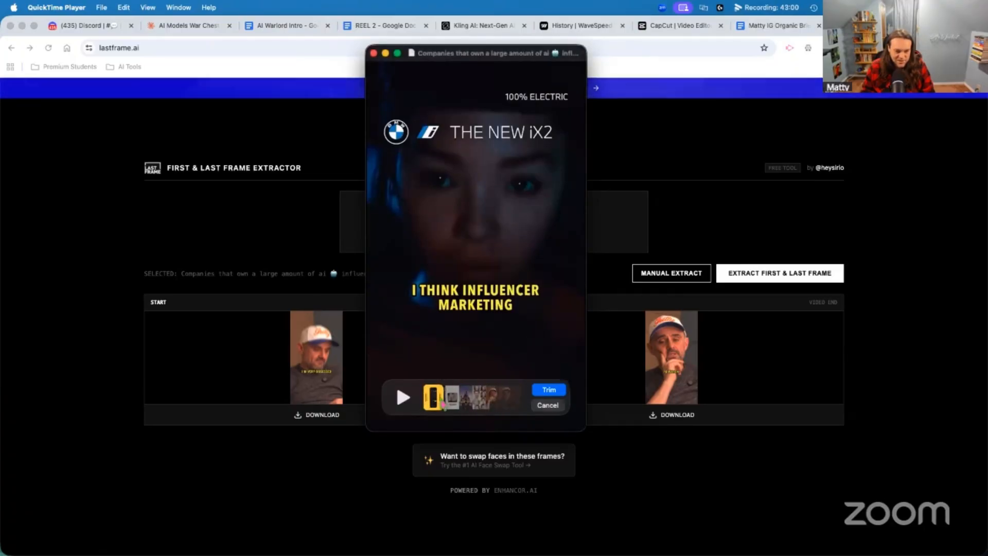
pyautogui.click(549, 390)
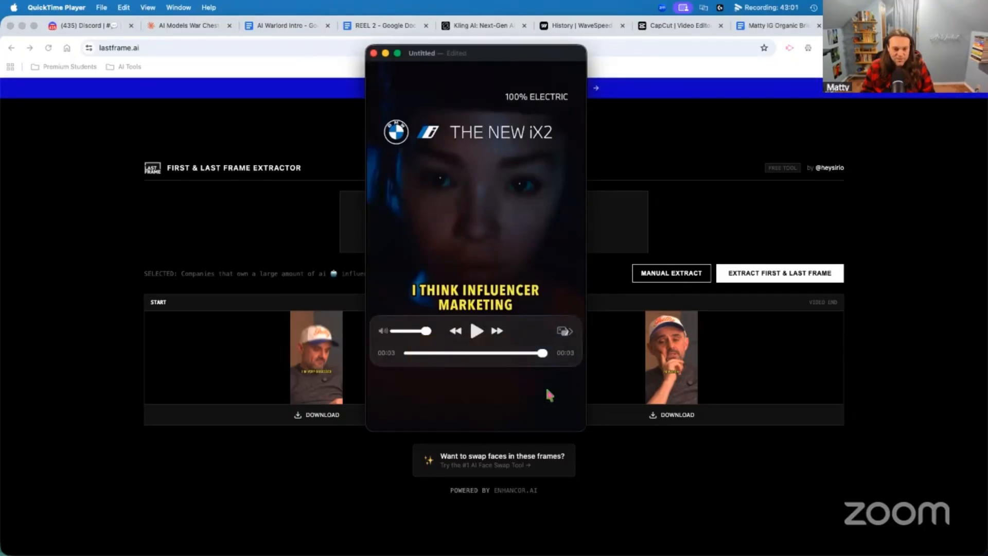
# Step: Try naming the trimmed clip 0-300 for export to Downloads, and close it without keeping it
pyautogui.click(374, 53)
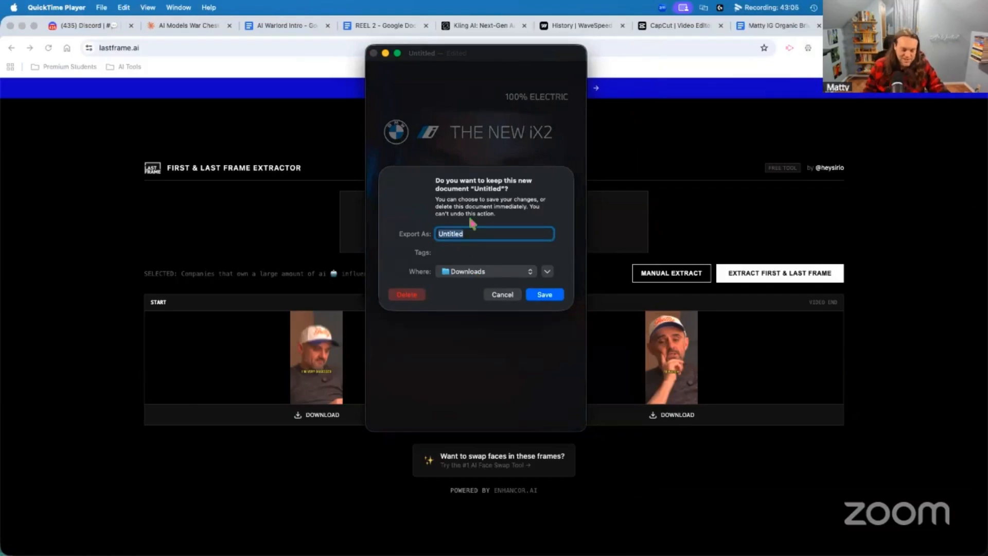
pyautogui.write('0-300')
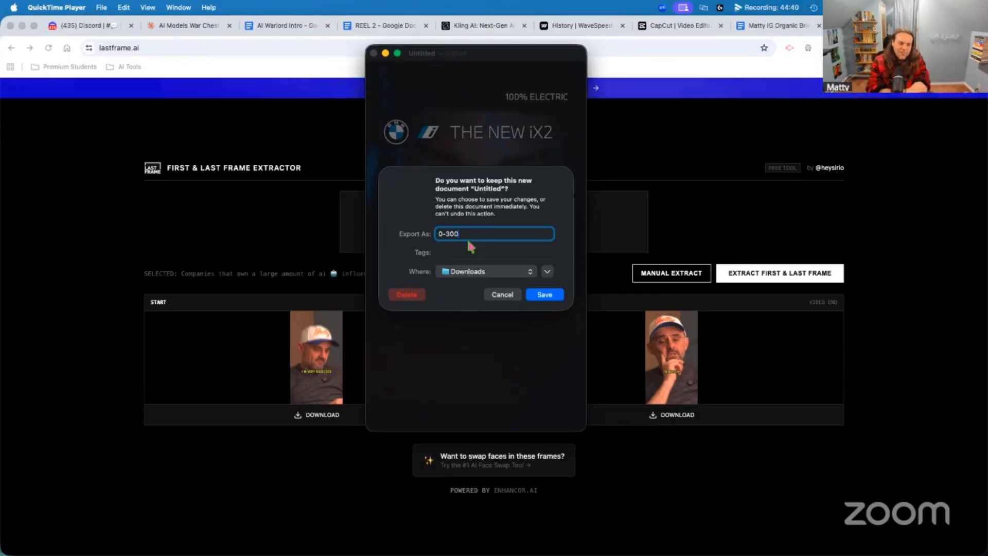
pyautogui.click(503, 296)
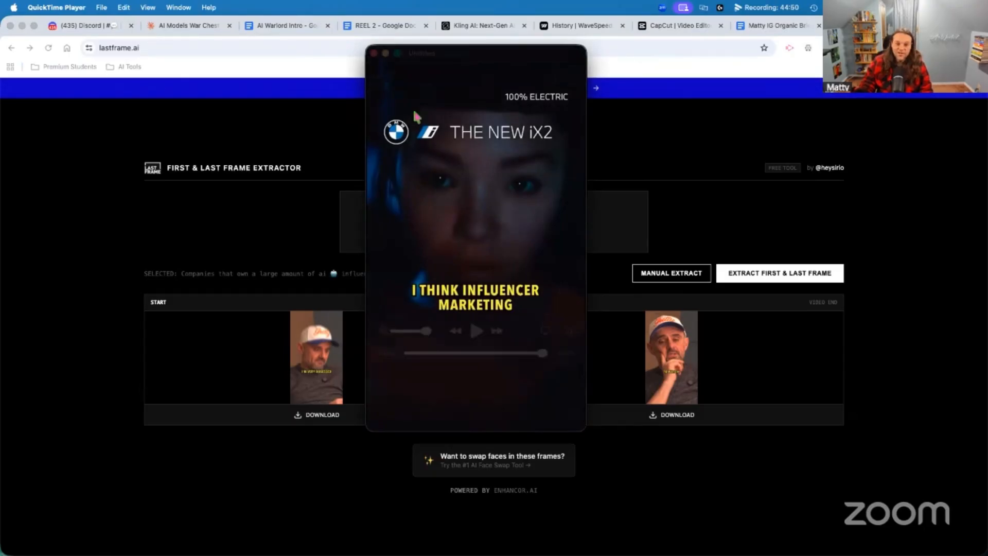
pyautogui.click(374, 53)
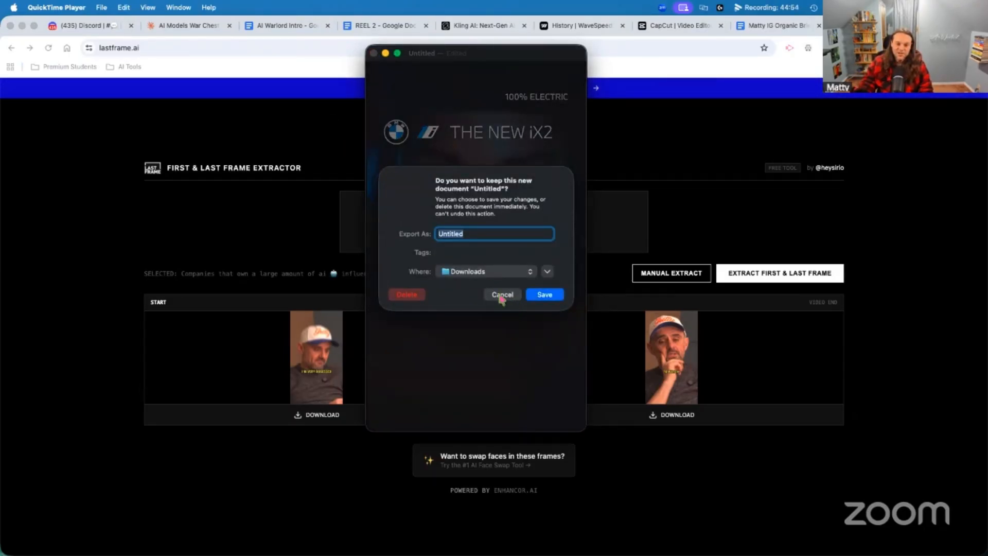
pyautogui.click(409, 295)
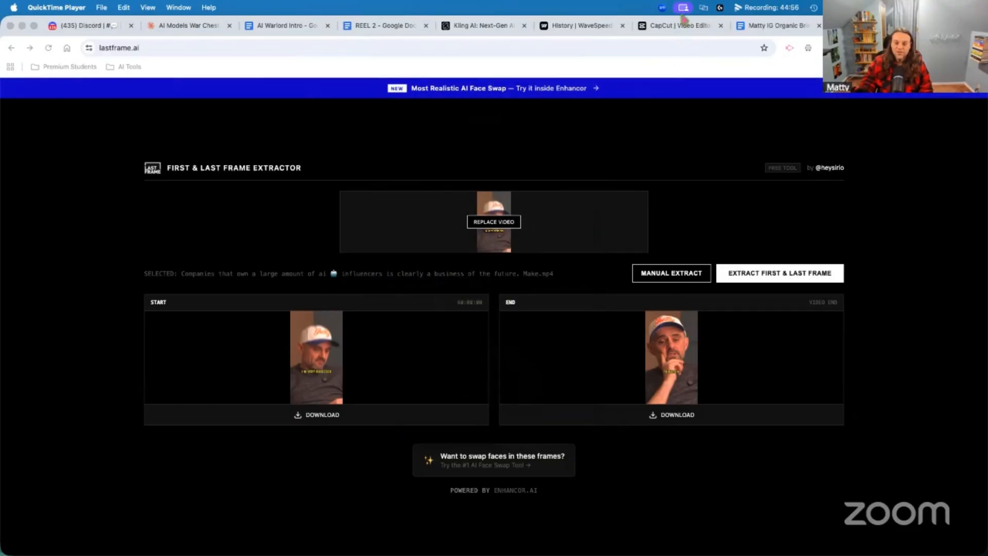
# Step: Switch to the WaveSpeedAI request history and go three pages further to the older requests
pyautogui.click(557, 26)
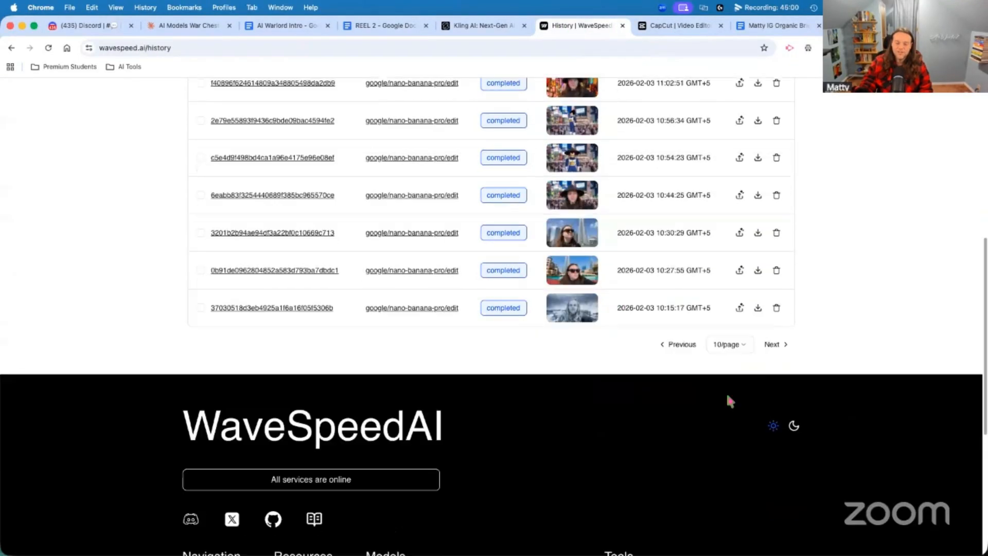
pyautogui.click(772, 344)
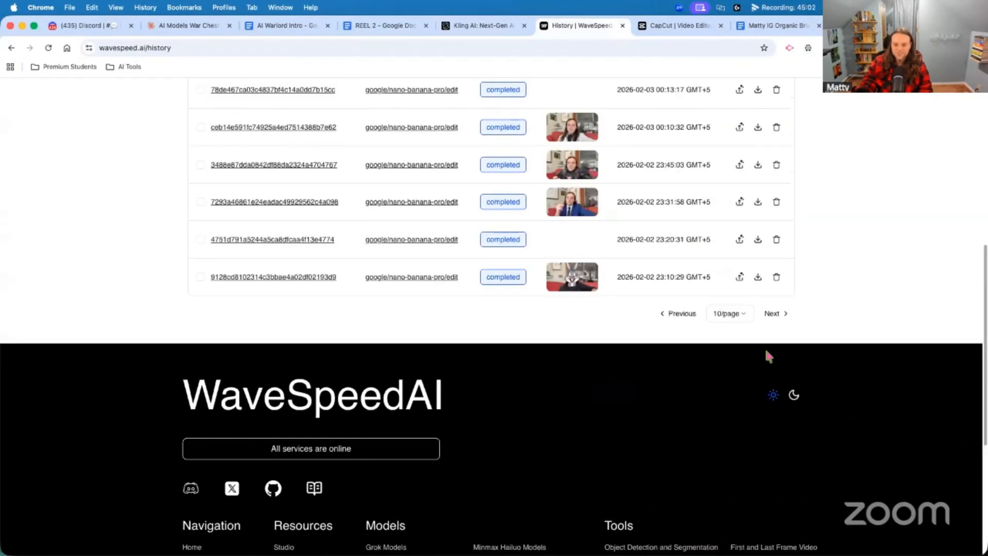
pyautogui.click(770, 315)
pyautogui.scroll(-3, 772, 391)
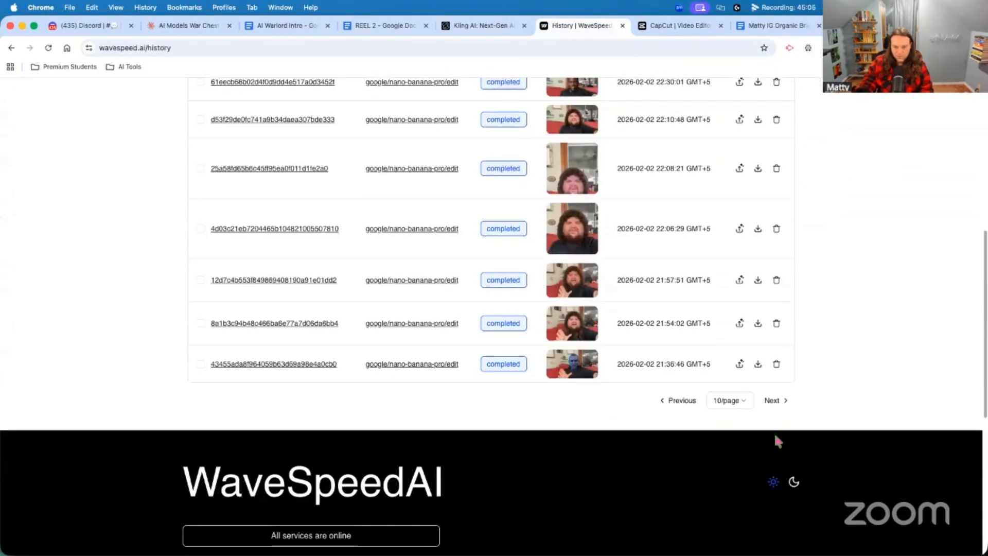
pyautogui.click(772, 404)
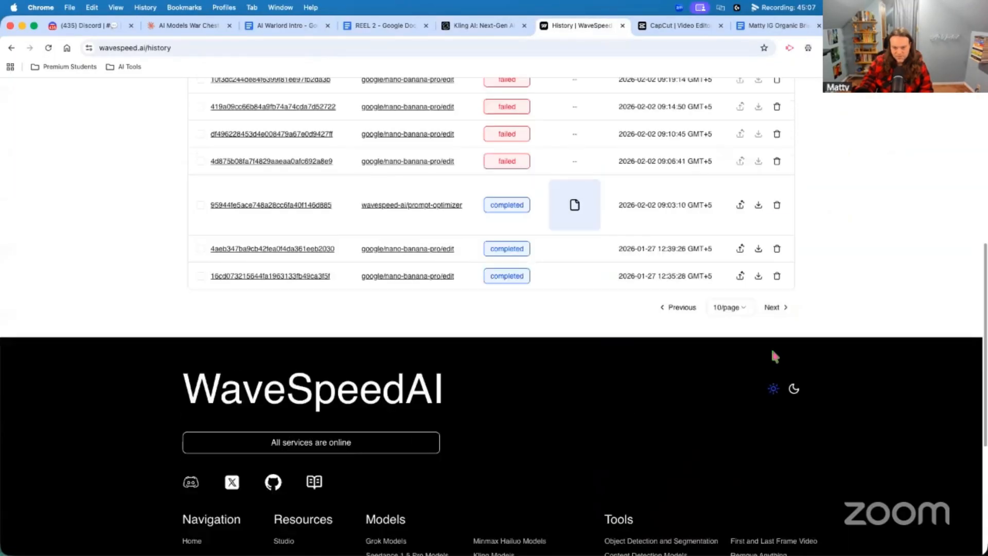
pyautogui.scroll(8, 771, 348)
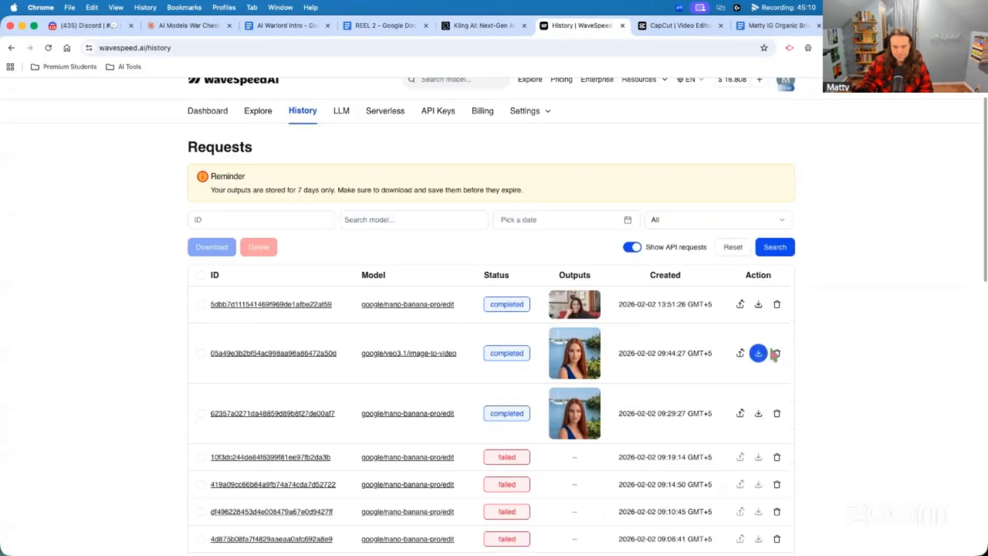
pyautogui.scroll(-4, 761, 361)
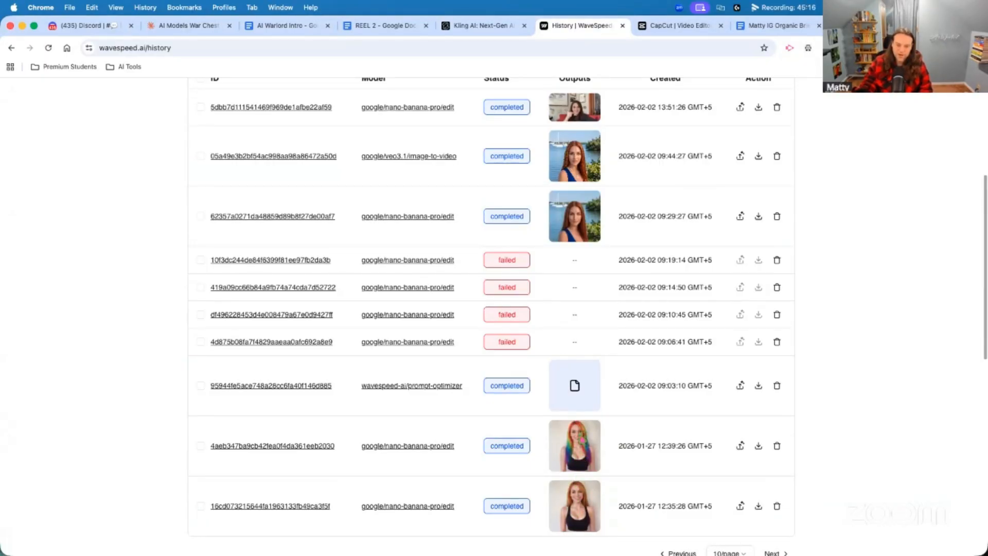
pyautogui.scroll(6, 582, 440)
pyautogui.scroll(-9, 706, 380)
pyautogui.scroll(5, 702, 380)
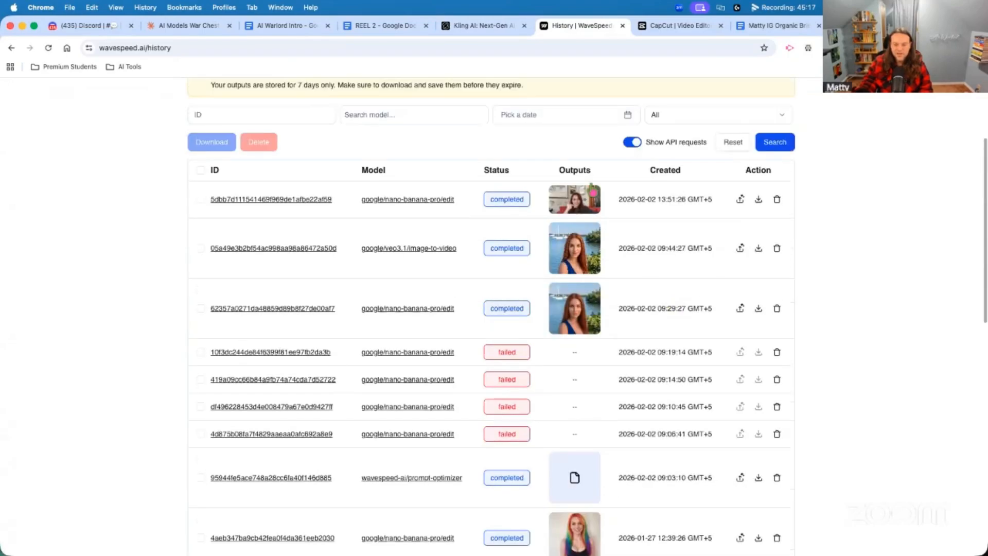
pyautogui.click(571, 208)
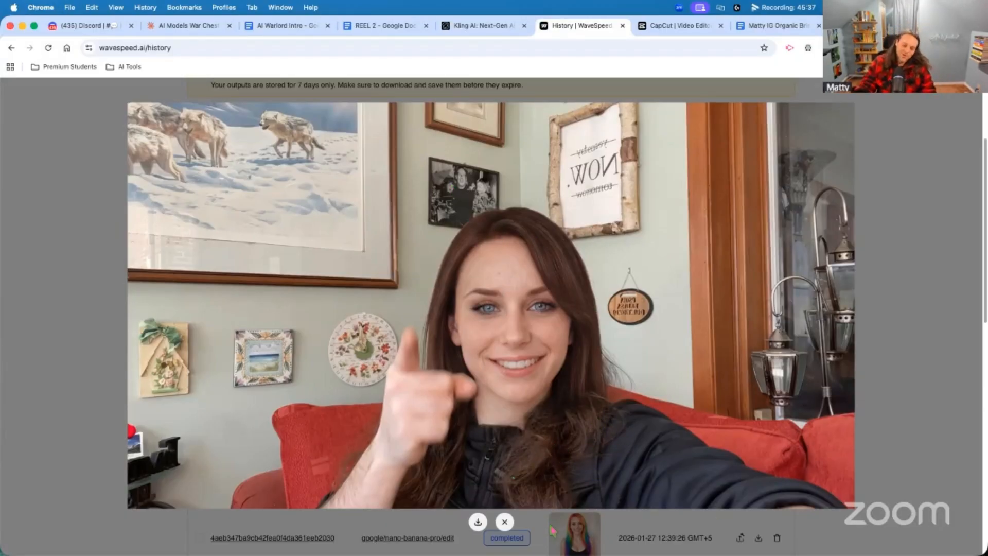
pyautogui.click(505, 522)
pyautogui.scroll(-5, 690, 433)
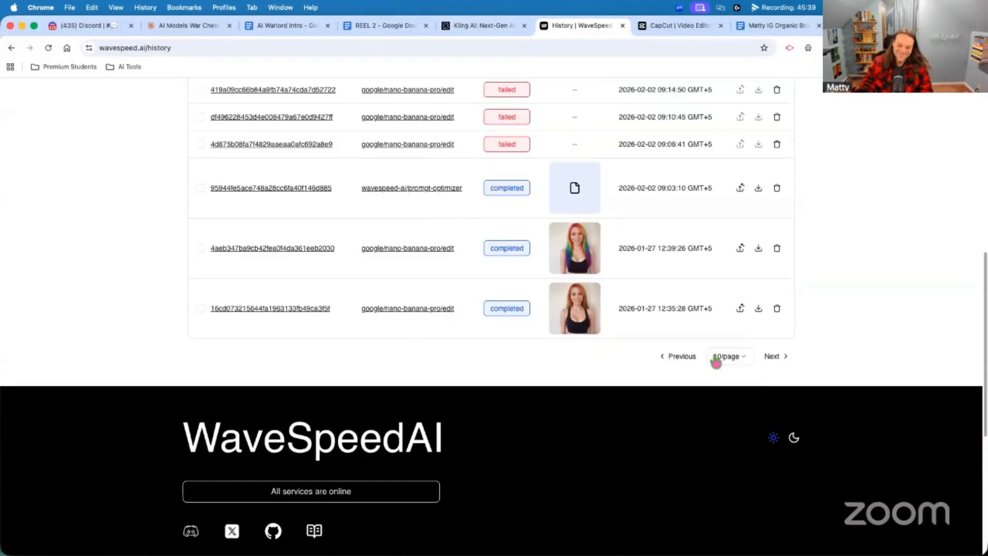
pyautogui.click(674, 356)
pyautogui.scroll(2, 638, 381)
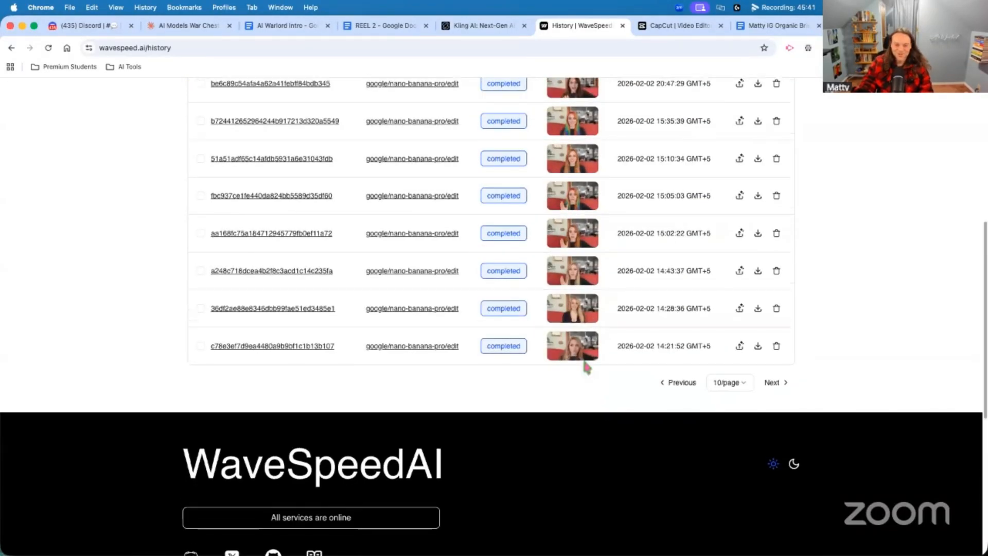
pyautogui.scroll(1, 584, 373)
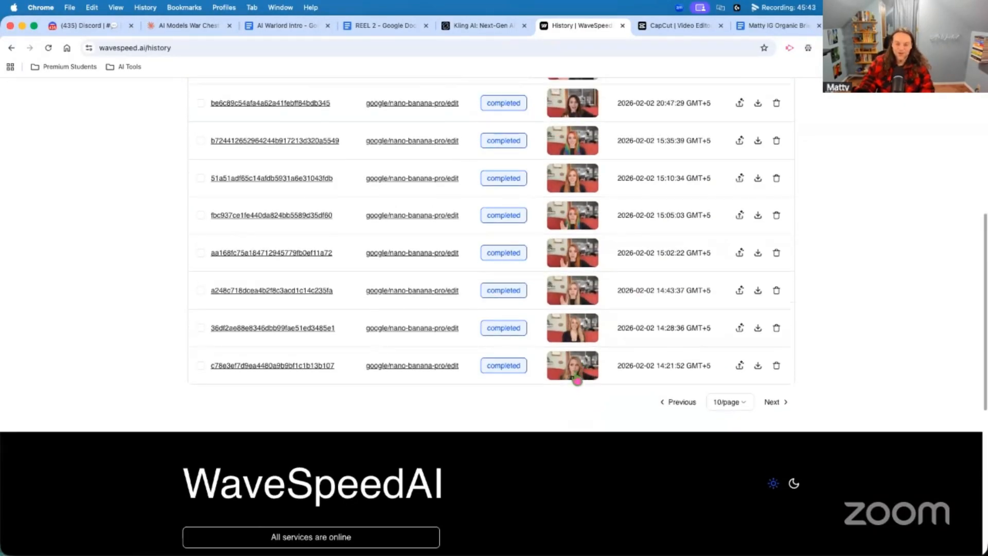
pyautogui.click(574, 328)
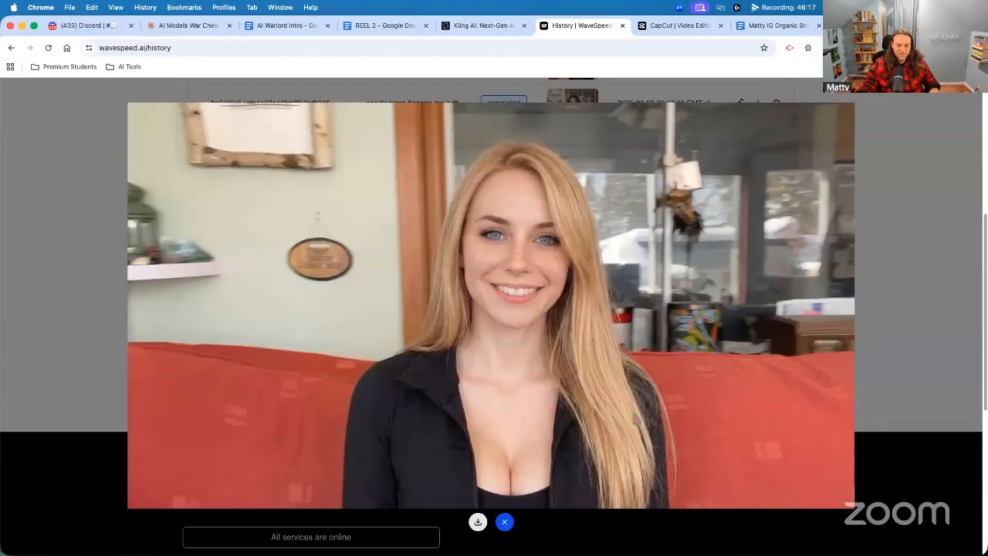
pyautogui.click(504, 522)
pyautogui.click(576, 340)
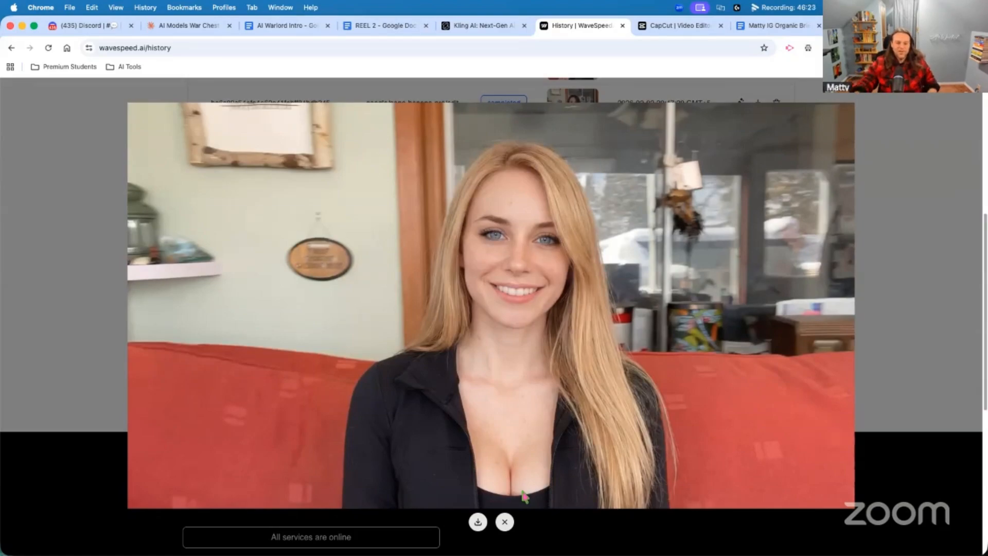
pyautogui.click(504, 521)
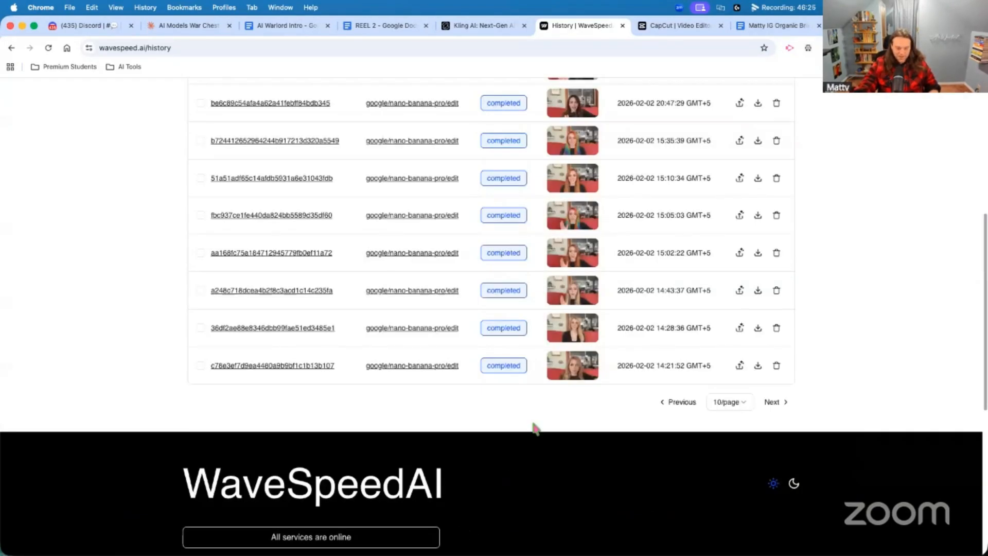
# Step: Inspect the enlarged outputs of the requests created 2026-02-02 at 14:21:52, 14:43:37 and 15:02:22, closing each preview
pyautogui.click(580, 374)
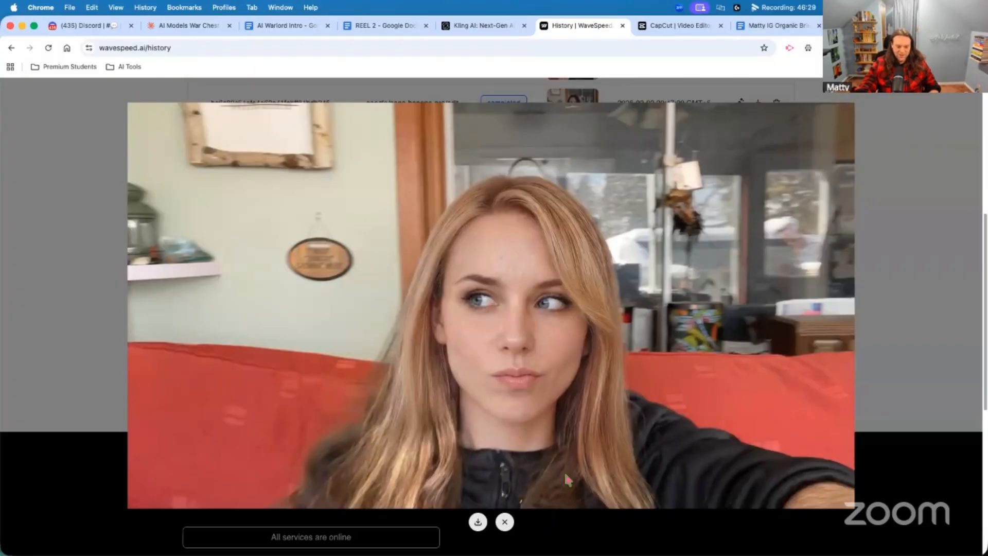
pyautogui.click(504, 521)
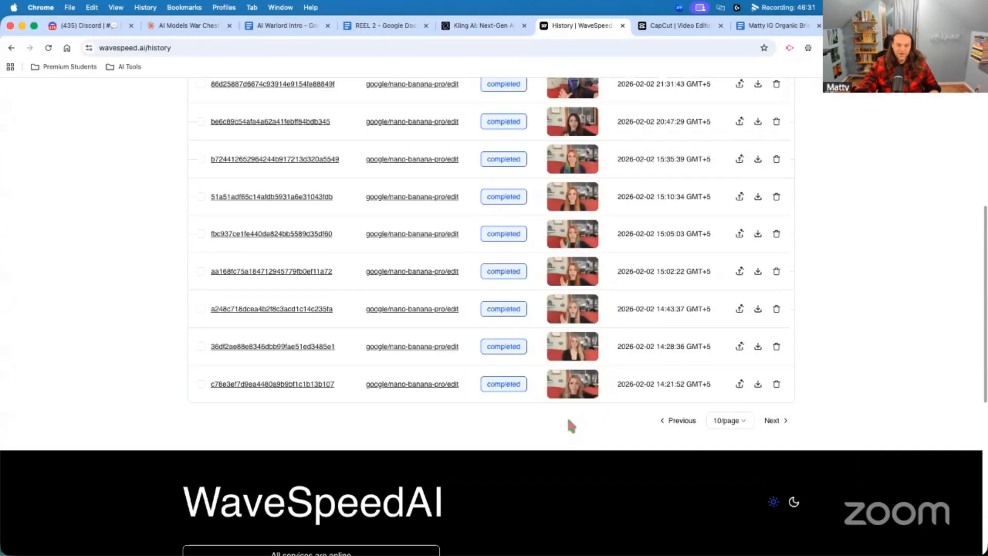
pyautogui.click(572, 315)
pyautogui.click(505, 522)
pyautogui.click(581, 276)
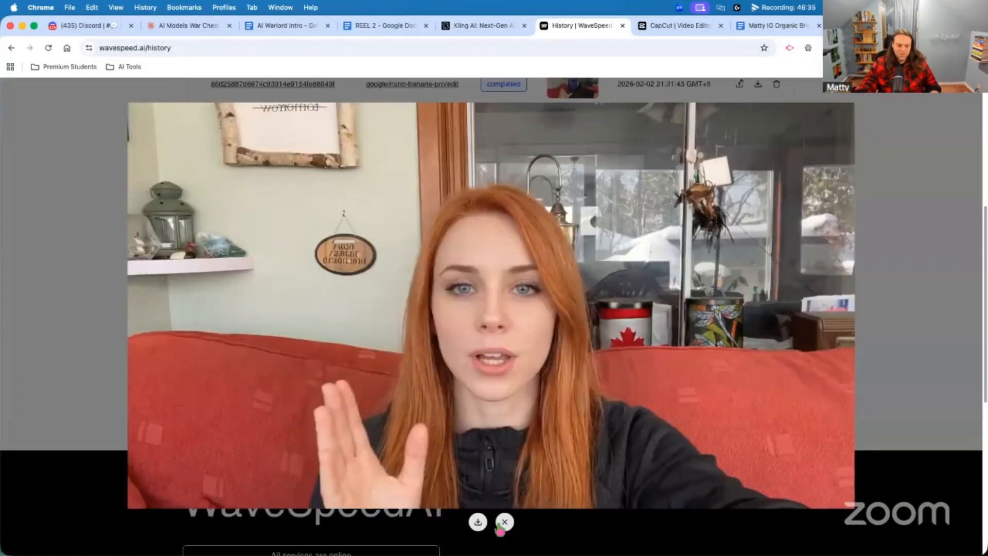
pyautogui.click(505, 522)
# Step: Inspect the enlarged outputs of the requests created 2026-02-02 at 15:35:39, 21:31:43 and 21:33:22, closing each preview
pyautogui.scroll(10, 542, 421)
pyautogui.click(558, 300)
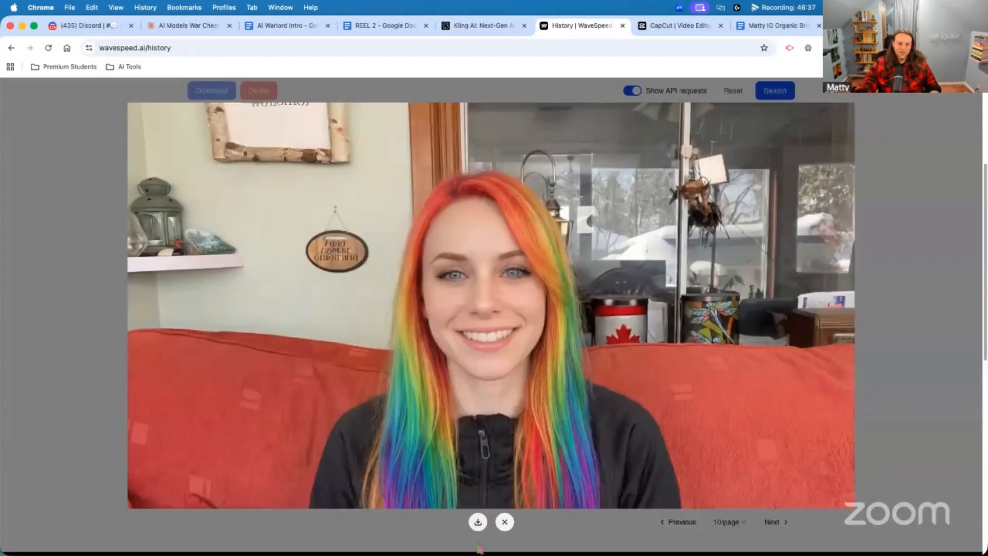
pyautogui.click(505, 522)
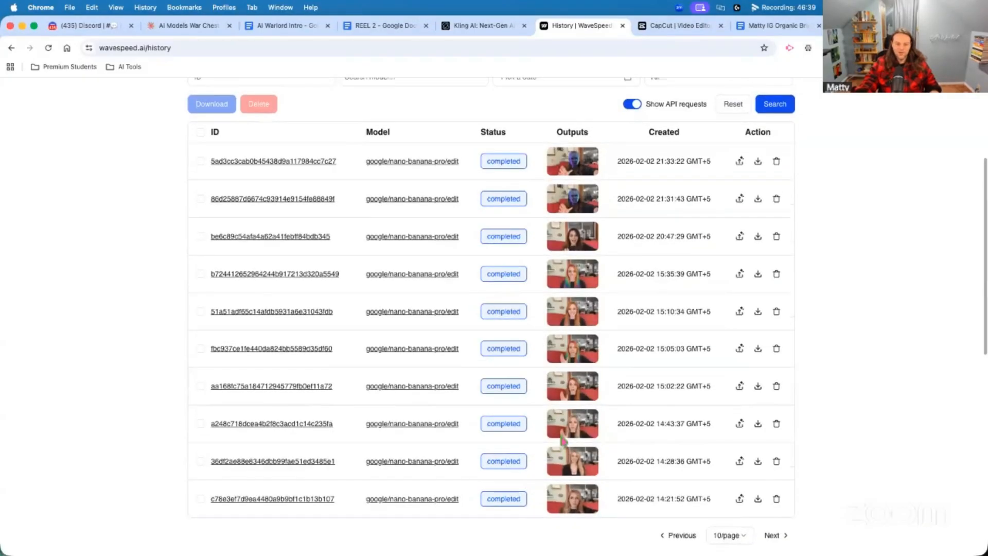
pyautogui.scroll(2, 577, 254)
pyautogui.click(580, 252)
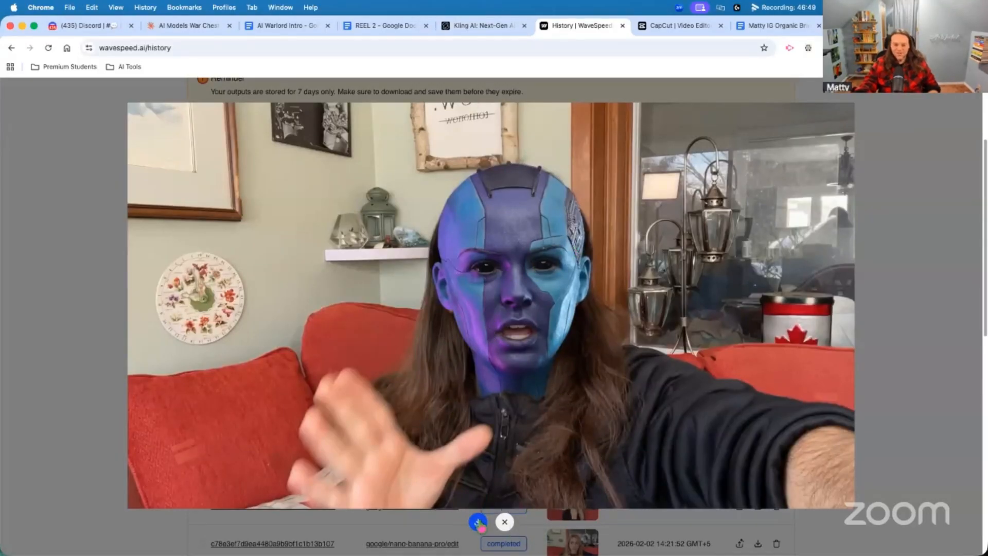
pyautogui.click(506, 522)
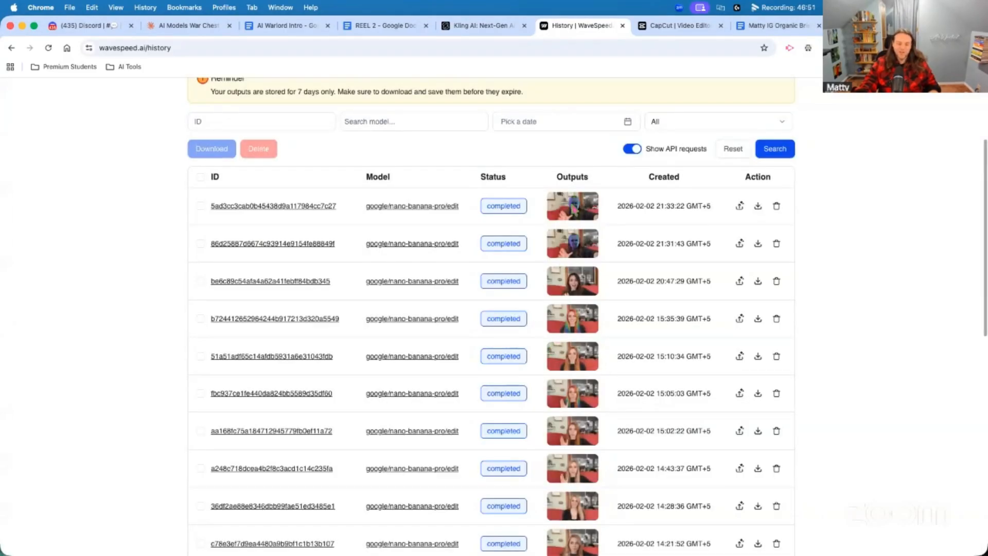
pyautogui.click(573, 206)
pyautogui.click(506, 522)
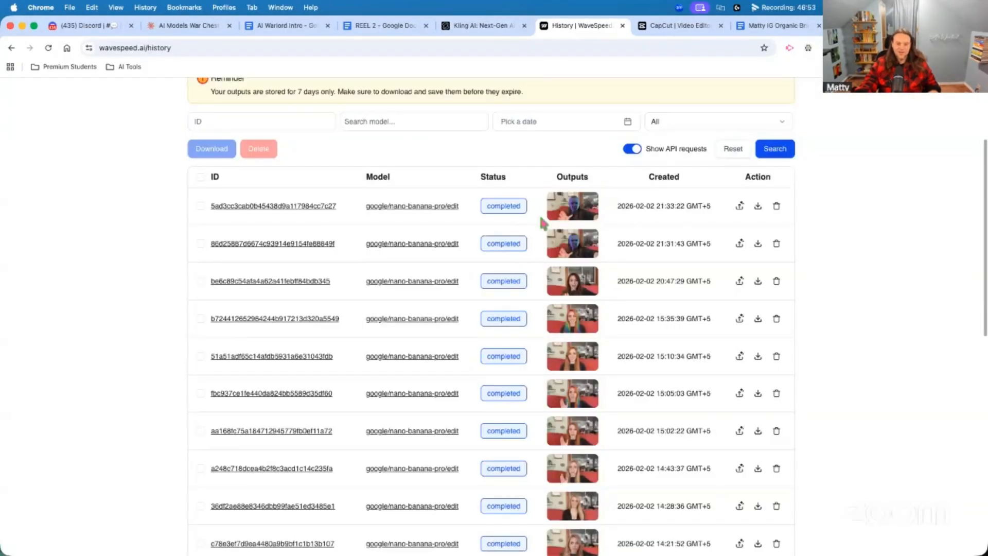
pyautogui.rightClick(284, 209)
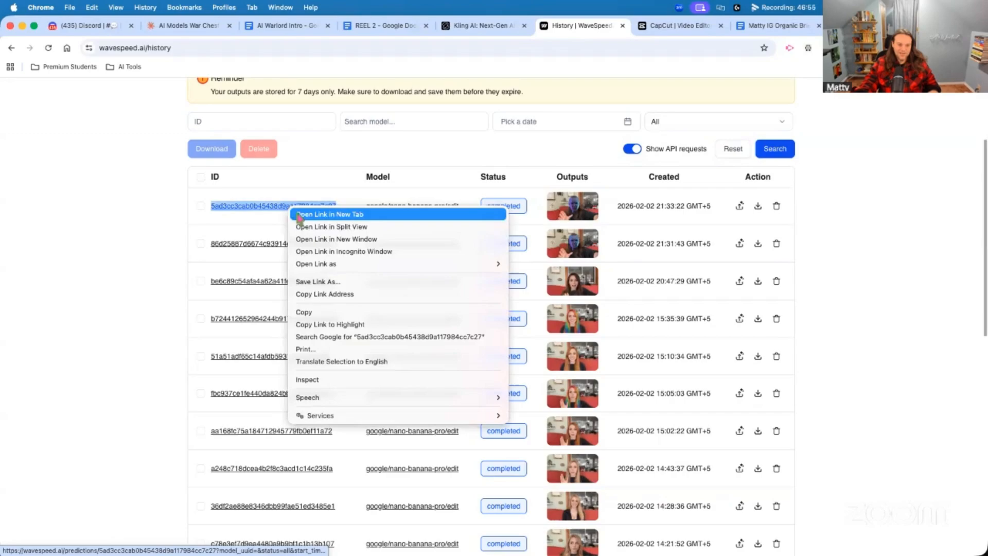
pyautogui.click(774, 318)
pyautogui.scroll(-3, 704, 467)
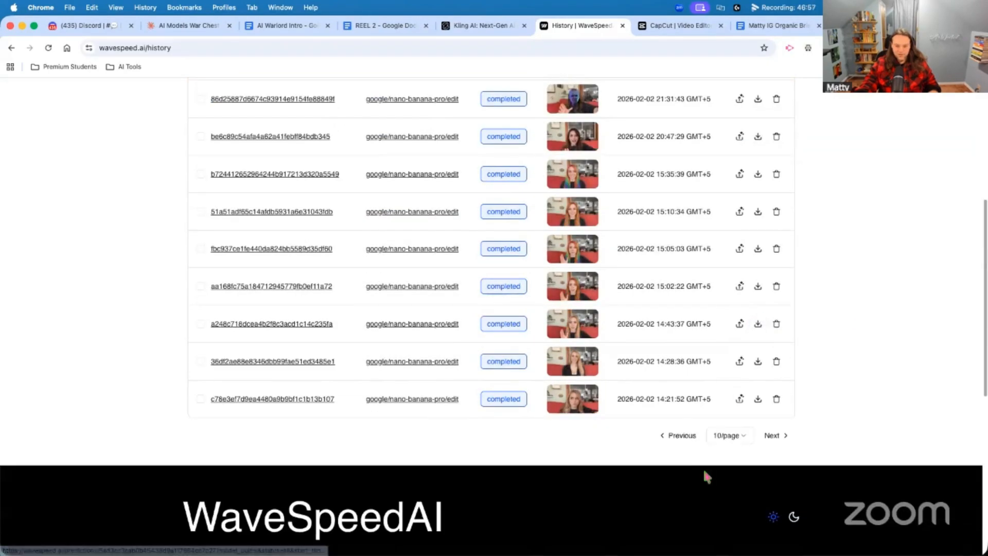
pyautogui.click(674, 435)
pyautogui.rightClick(302, 449)
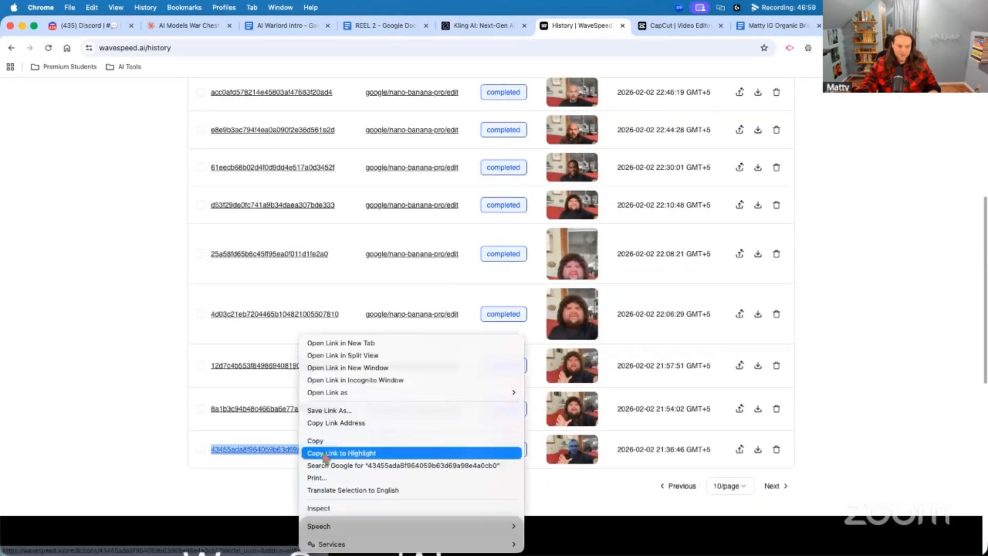
pyautogui.click(329, 342)
pyautogui.click(624, 31)
pyautogui.scroll(-2, 252, 455)
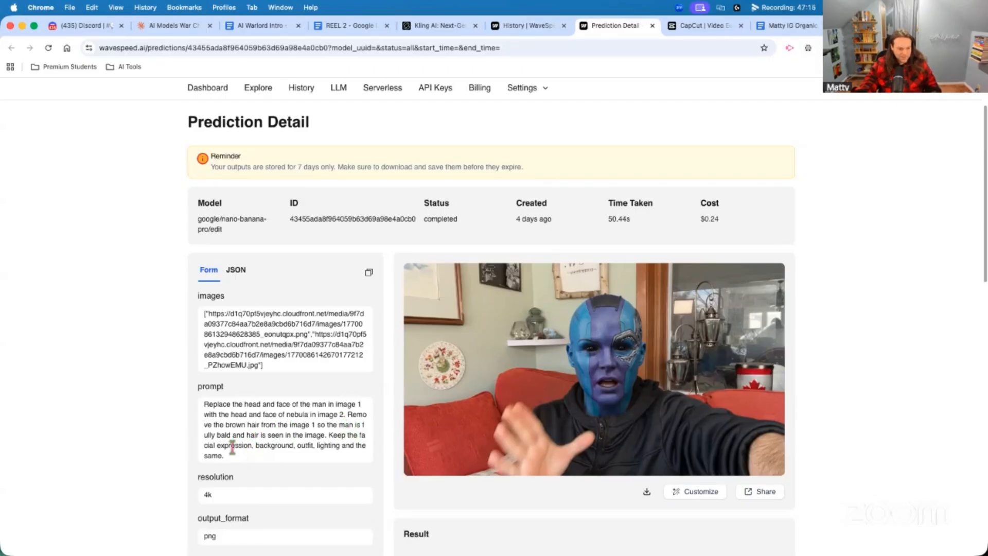
pyautogui.scroll(-1, 319, 436)
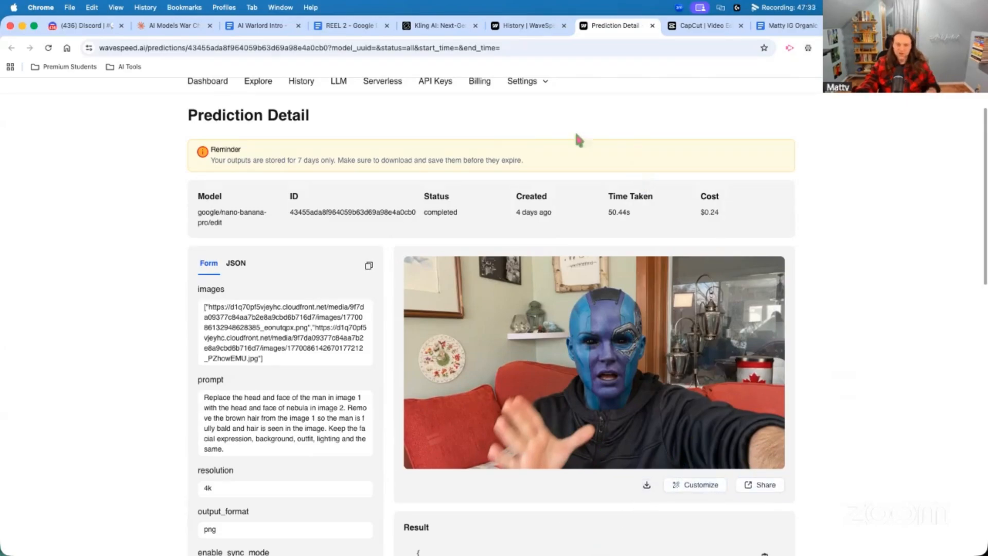
# Step: Return to the request history and inspect the enlarged outputs of the requests created at 21:54:02, 21:57:51 and 22:06:29
pyautogui.click(509, 25)
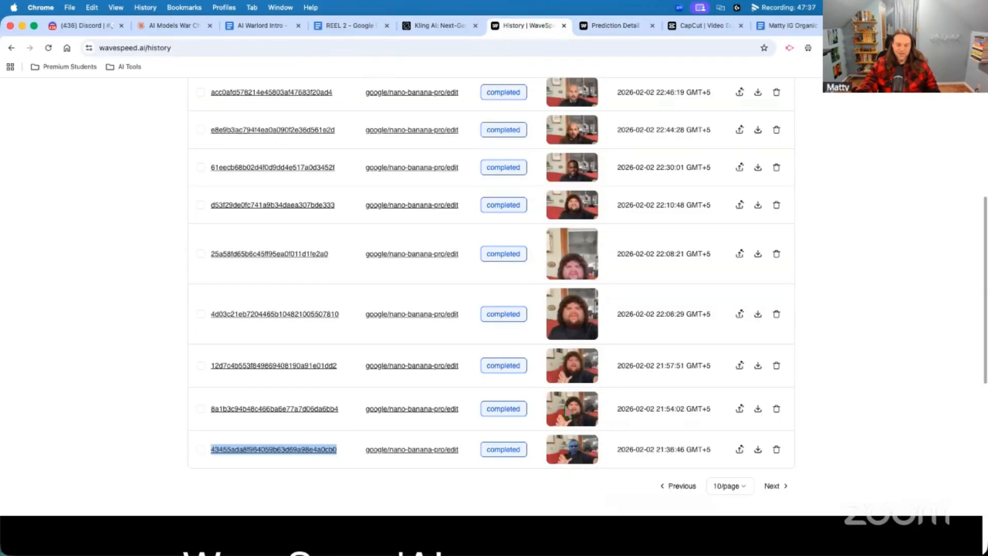
pyautogui.click(567, 410)
pyautogui.click(504, 521)
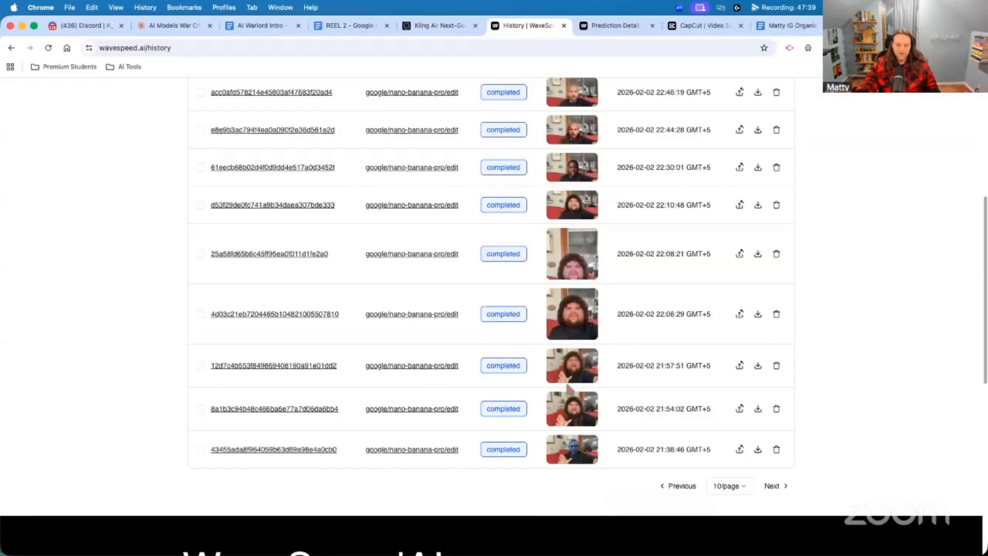
pyautogui.click(566, 384)
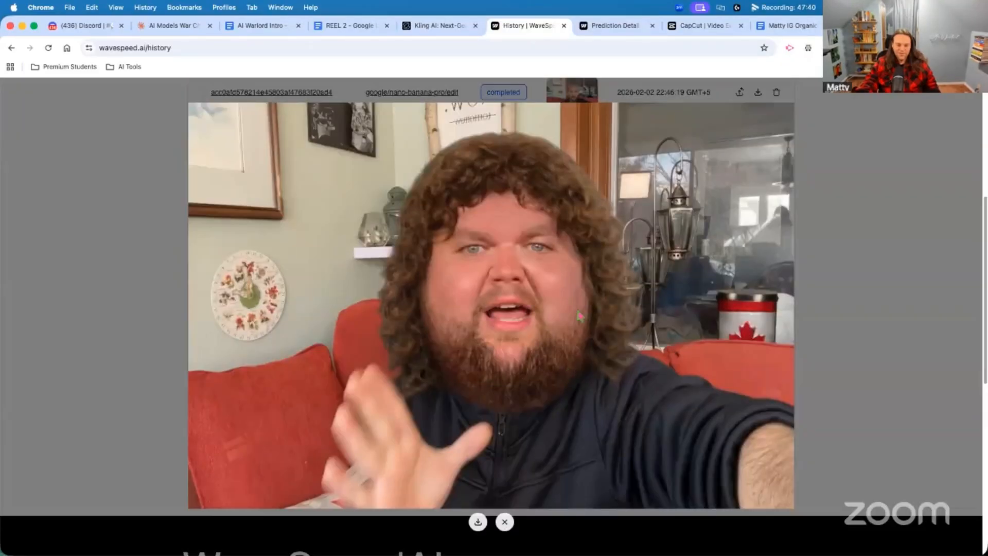
pyautogui.click(505, 522)
pyautogui.click(573, 315)
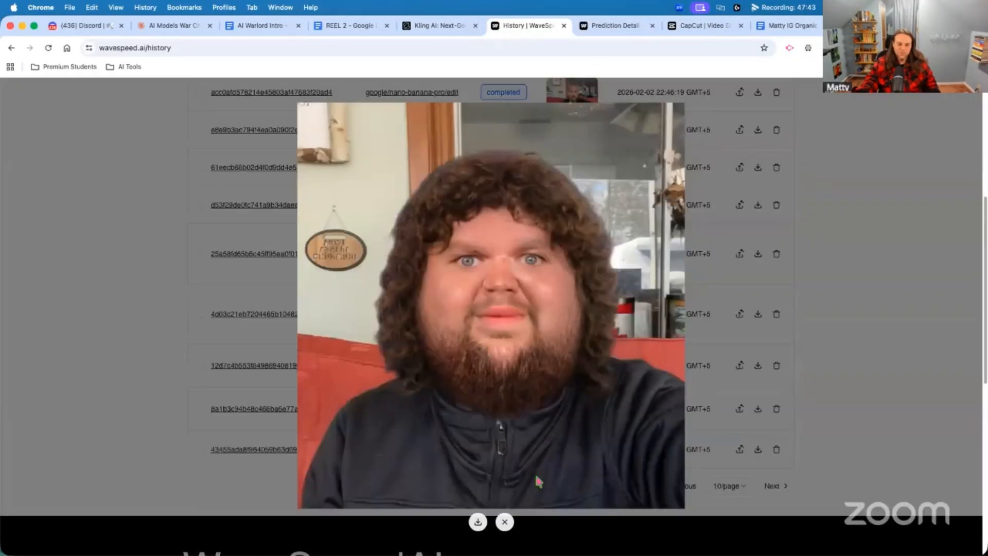
pyautogui.click(504, 522)
# Step: Inspect the enlarged outputs of the requests created 2026-02-02 at 22:10:48 and 22:30:01, closing each preview
pyautogui.scroll(2, 566, 335)
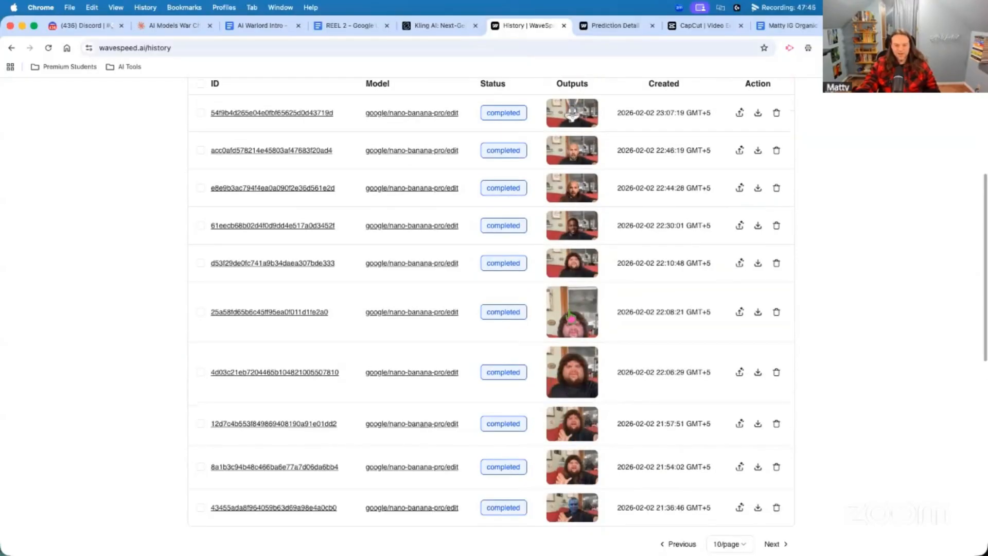
pyautogui.click(575, 280)
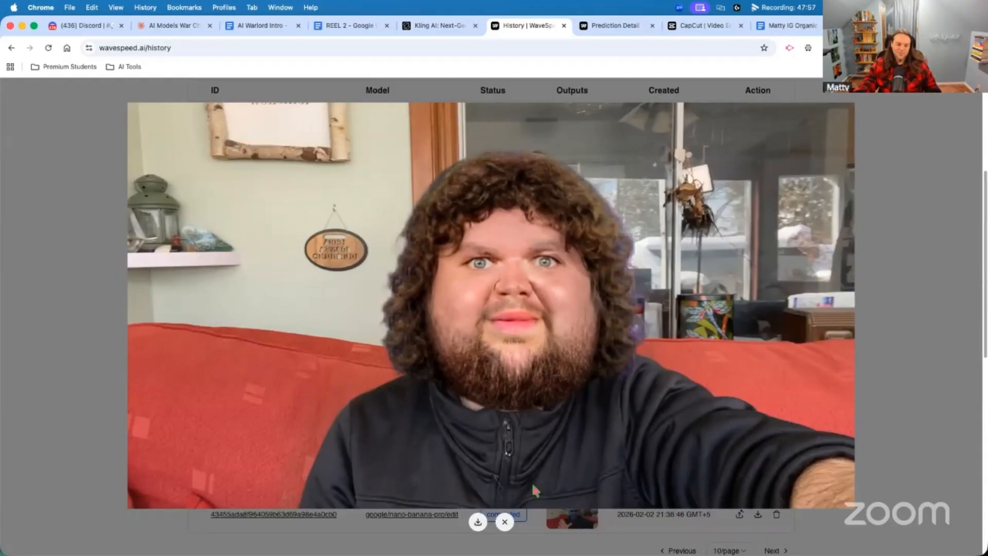
pyautogui.click(504, 521)
pyautogui.scroll(3, 606, 369)
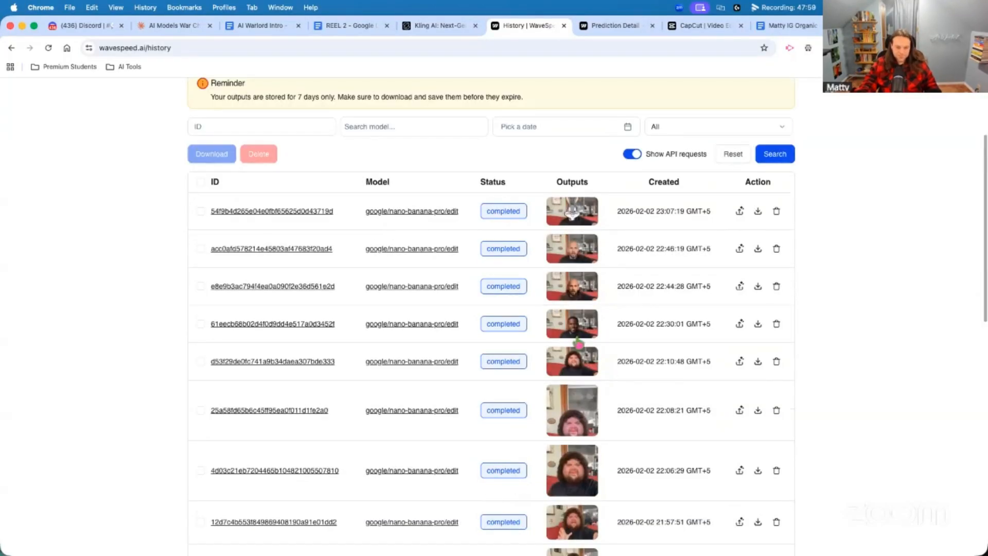
pyautogui.click(571, 337)
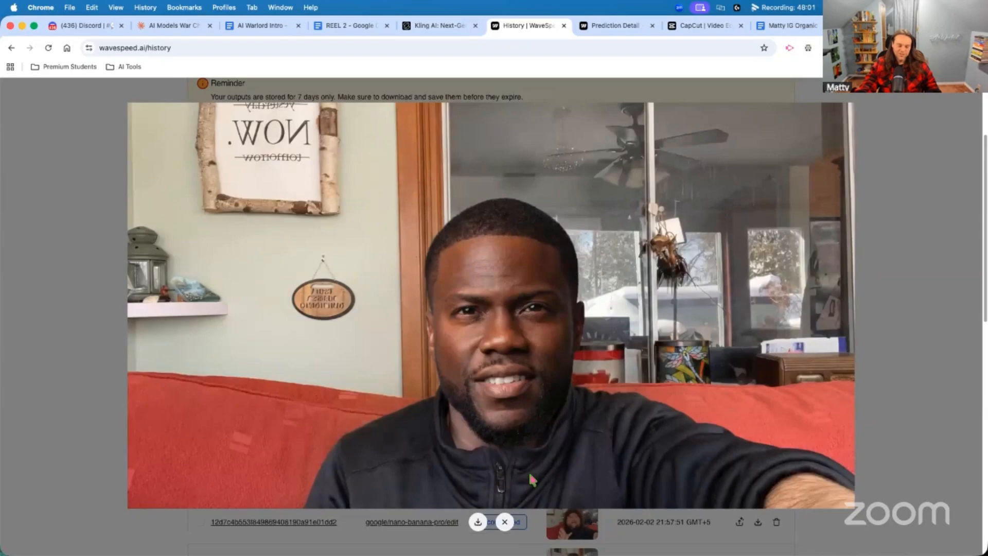
pyautogui.click(505, 521)
# Step: Compare the enlarged outputs of the requests created at 22:44:28 and 22:46:19, and inspect the 23:07:19 one
pyautogui.click(585, 294)
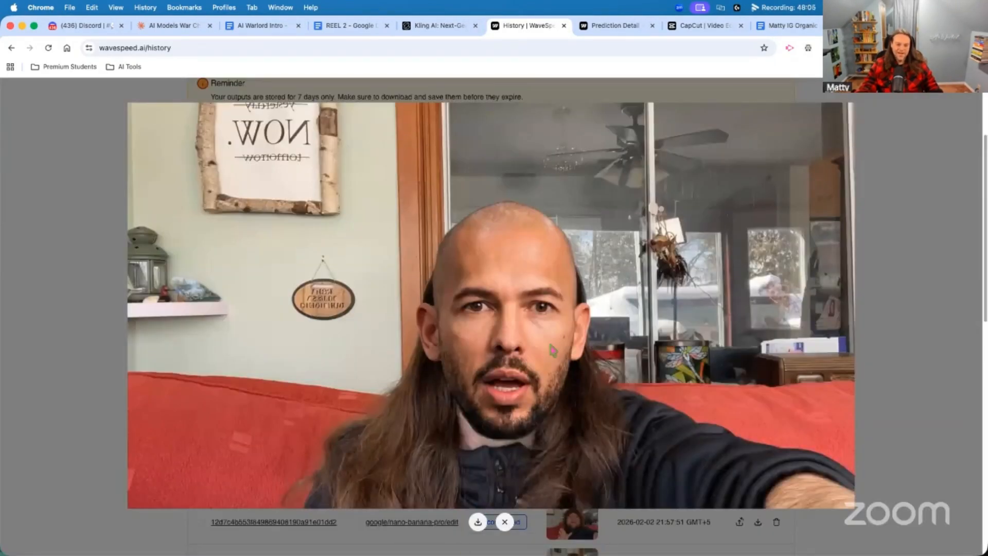
pyautogui.click(505, 521)
pyautogui.click(583, 260)
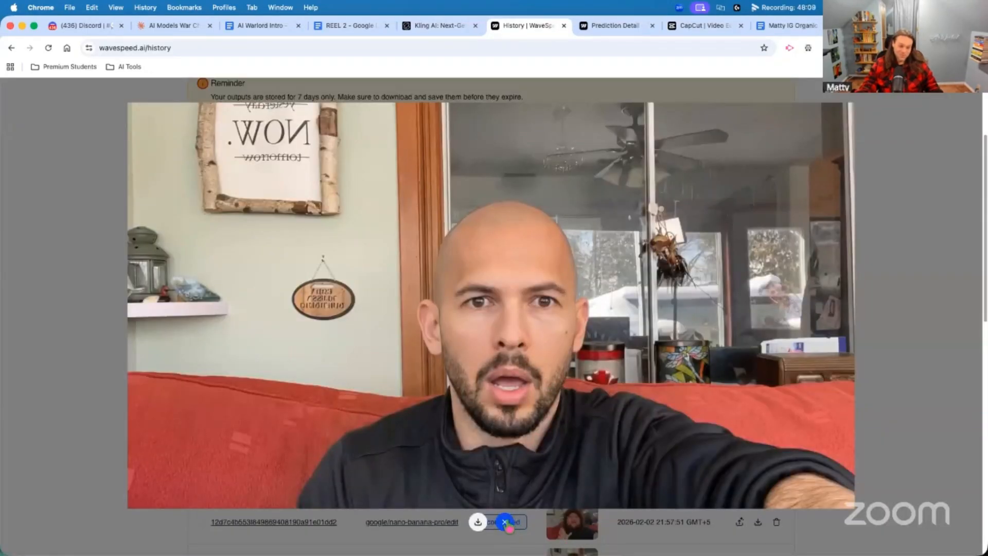
pyautogui.click(505, 521)
pyautogui.click(576, 216)
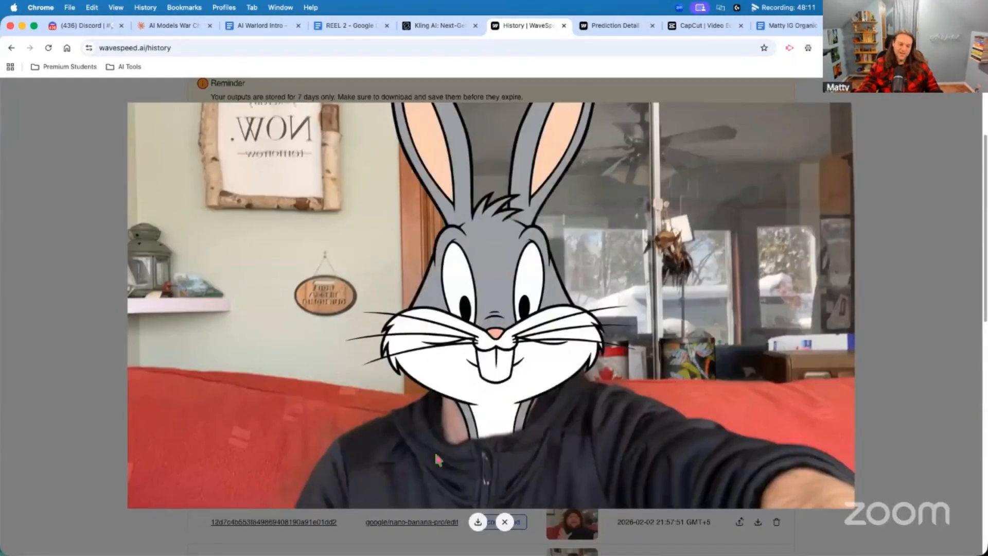
pyautogui.click(505, 521)
pyautogui.scroll(-10, 669, 360)
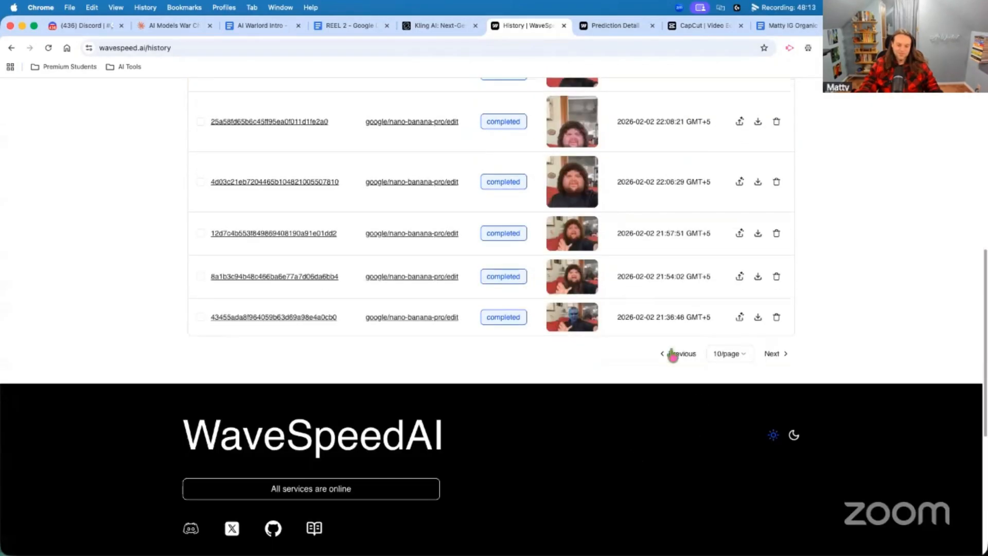
pyautogui.click(663, 355)
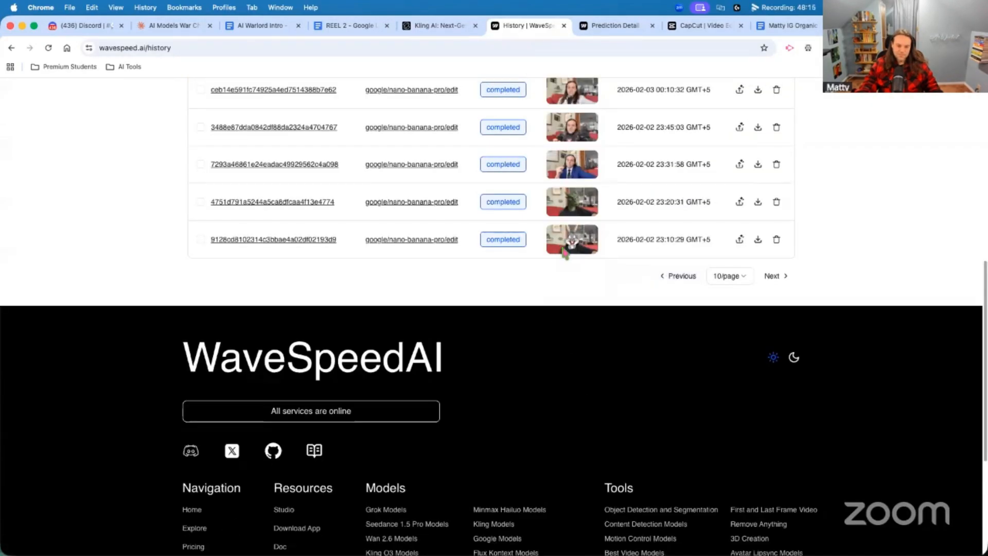
pyautogui.click(564, 251)
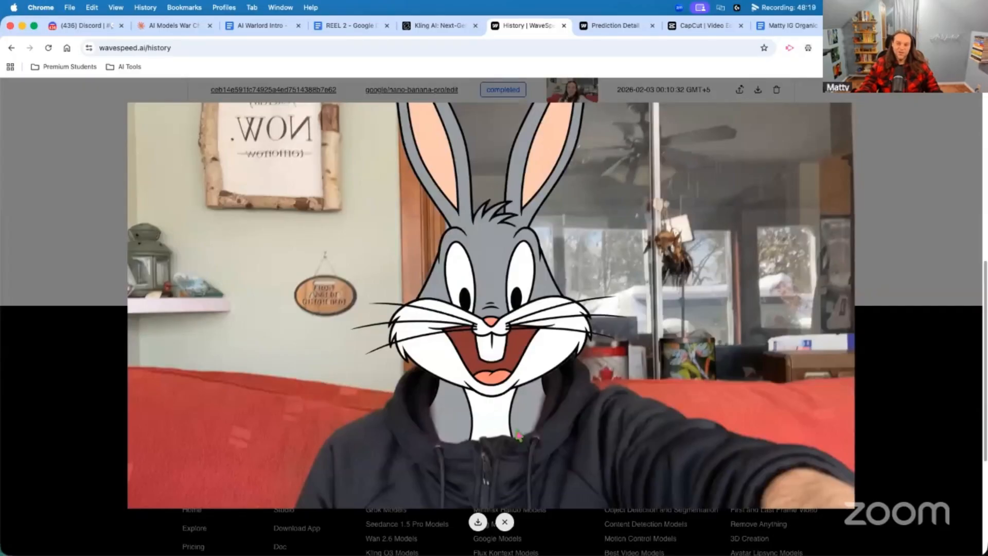
pyautogui.click(504, 522)
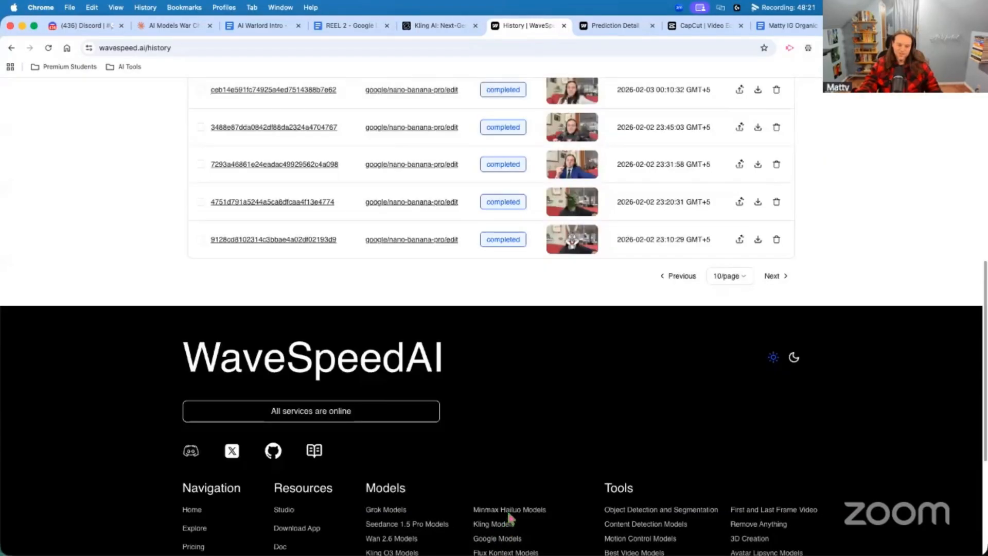
# Step: Inspect the enlarged output of the request created at 23:20:31, close it, and enlarge the 23:31:58 output
pyautogui.scroll(5, 512, 510)
pyautogui.click(576, 352)
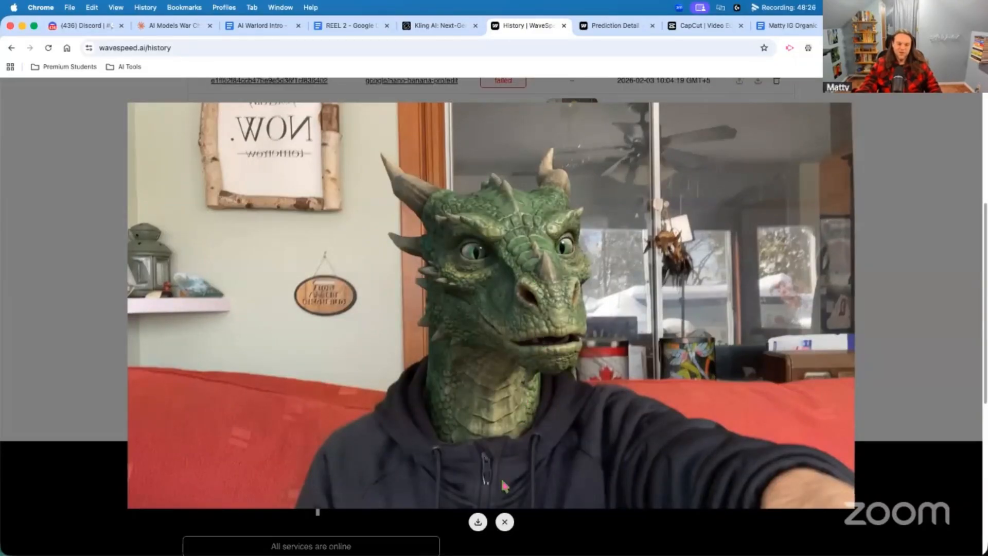
pyautogui.click(501, 522)
pyautogui.scroll(5, 534, 385)
pyautogui.click(579, 407)
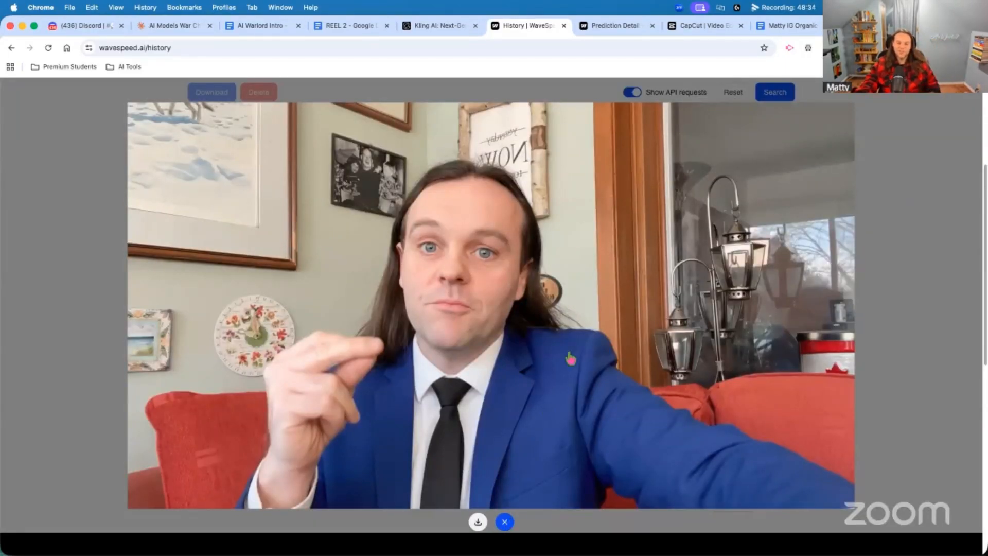
pyautogui.press('Escape')
pyautogui.click(559, 414)
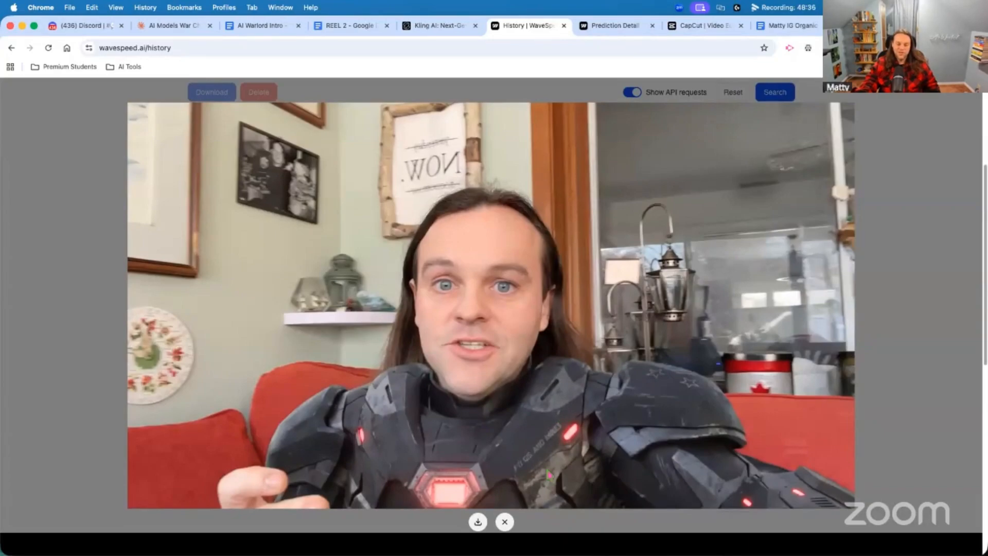
pyautogui.click(505, 523)
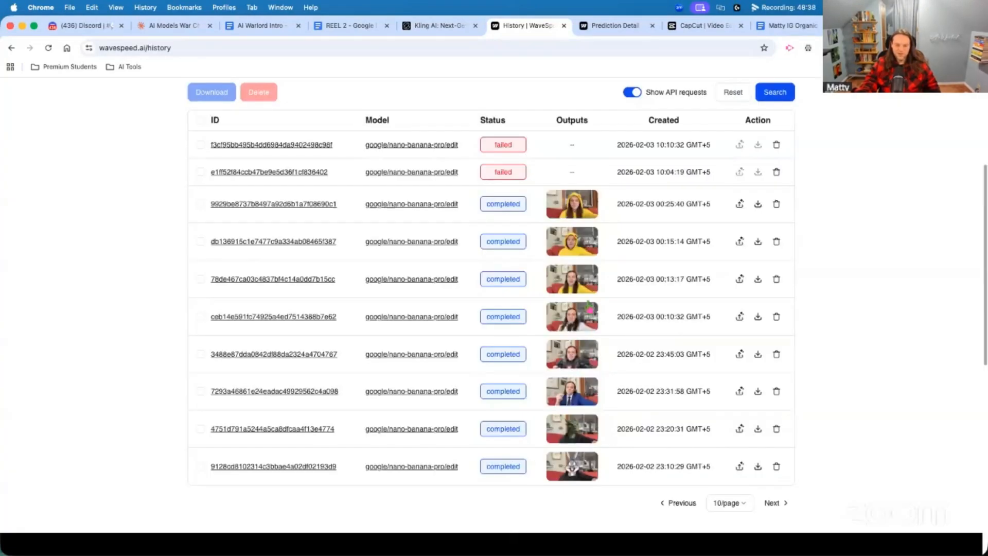
pyautogui.click(570, 317)
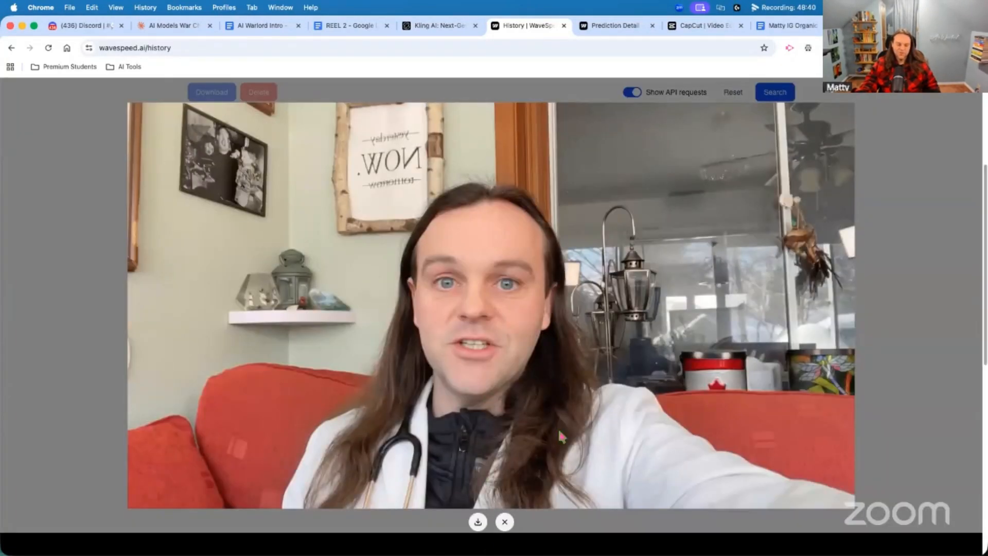
pyautogui.click(505, 522)
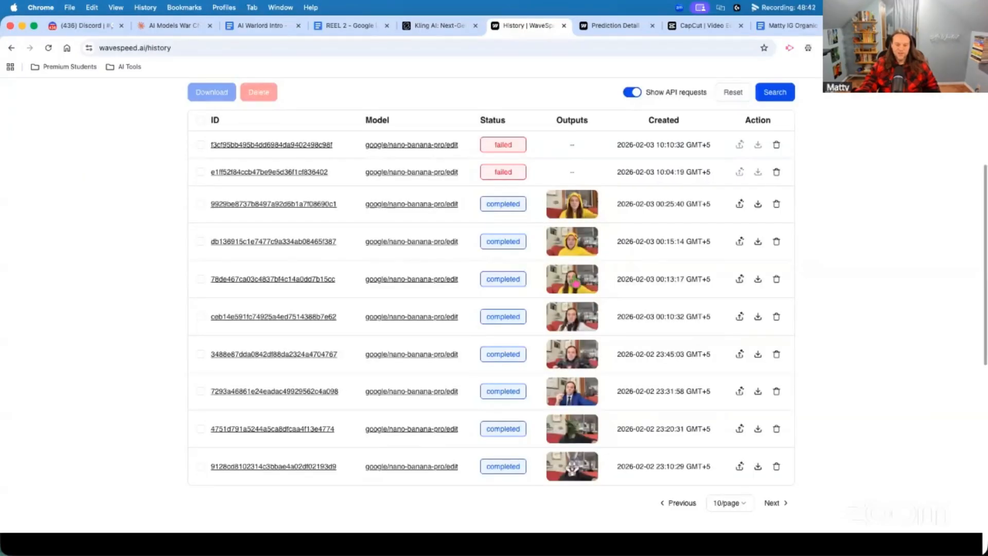
# Step: Compare the enlarged yellow-costume outputs of the requests created 2026-02-03 at 00:13:17, 00:15:14 and 00:25:40, closing each preview
pyautogui.click(575, 284)
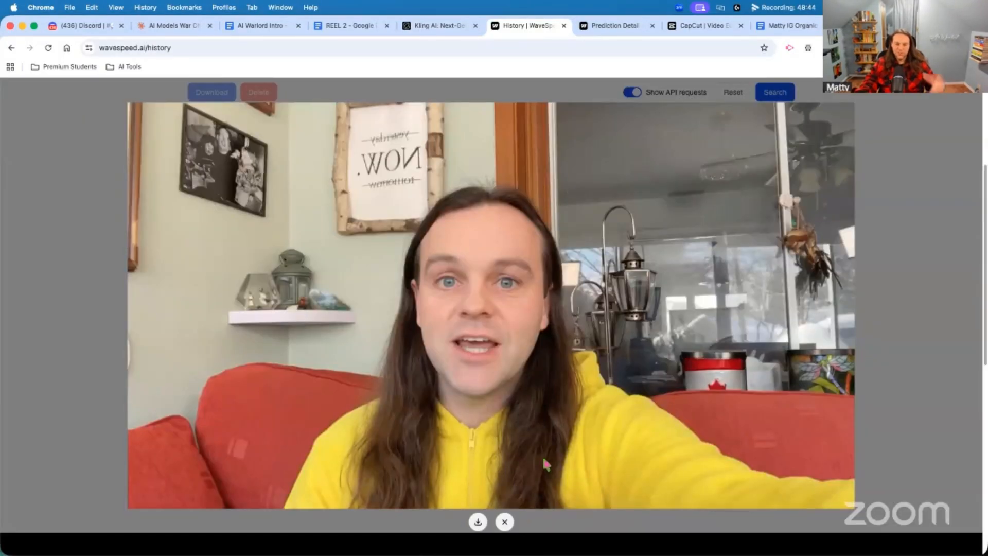
pyautogui.click(504, 522)
pyautogui.click(564, 247)
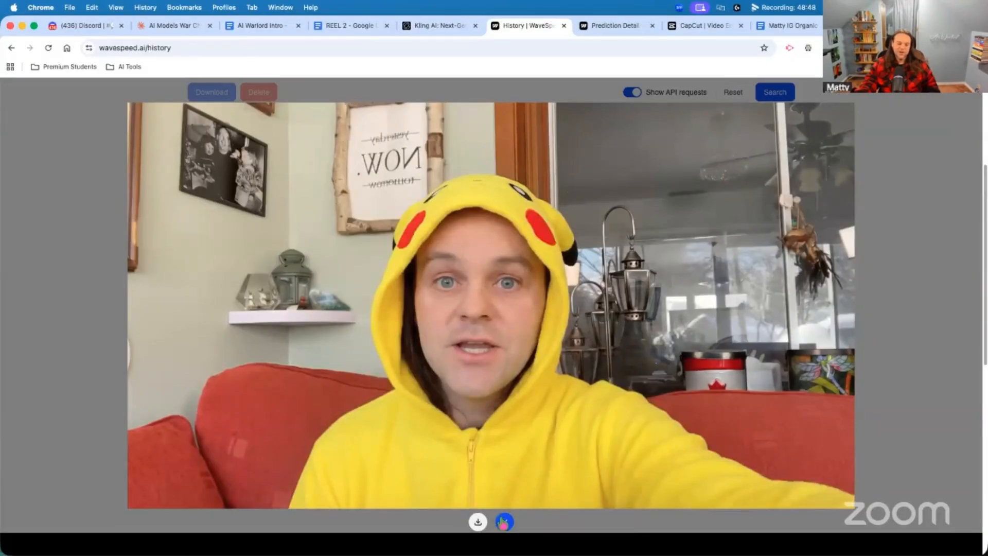
pyautogui.click(504, 522)
pyautogui.click(587, 257)
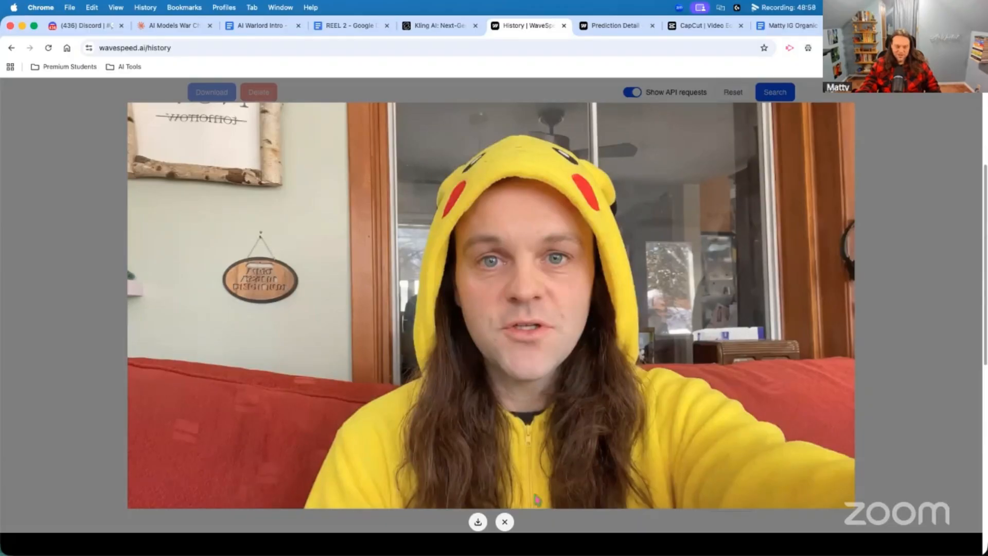
pyautogui.click(505, 522)
pyautogui.scroll(2, 560, 353)
pyautogui.scroll(-3, 618, 401)
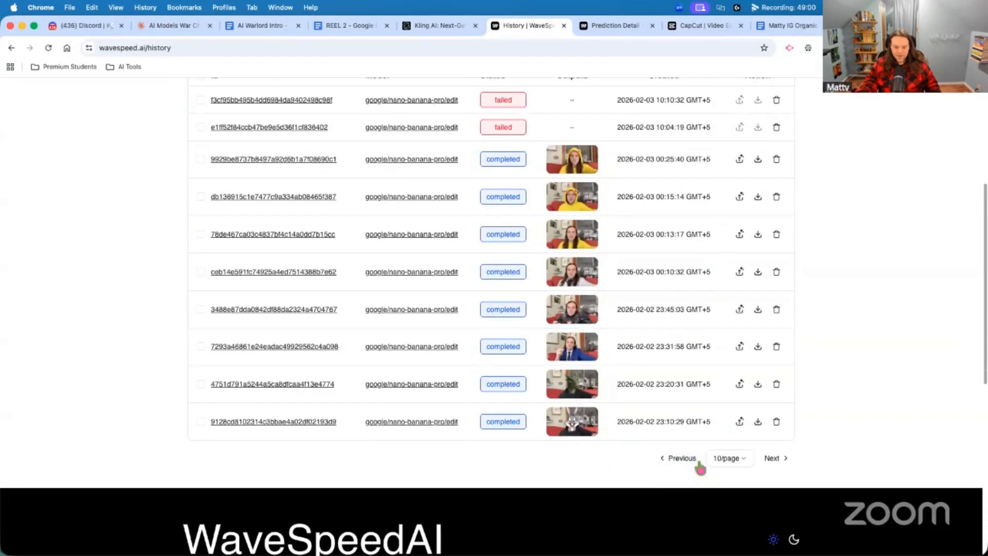
pyautogui.click(663, 459)
pyautogui.scroll(-1, 641, 453)
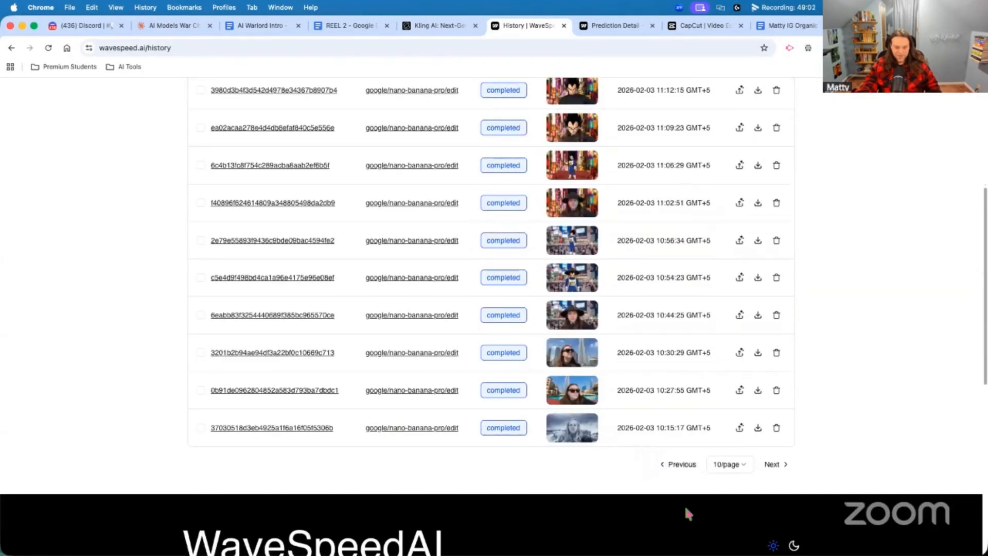
pyautogui.click(557, 427)
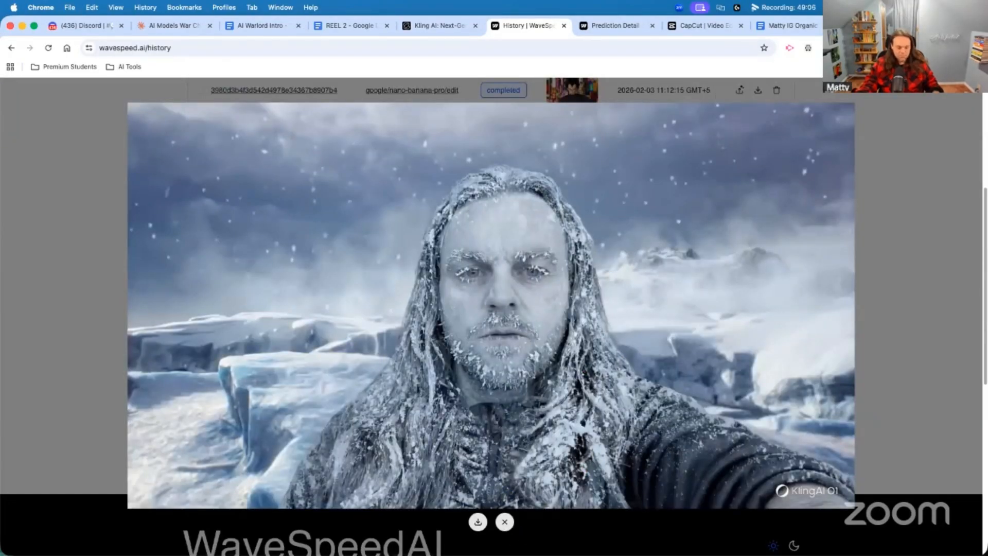
# Step: Search Google for "jack nicholson forzen" in a new tab, then preview the first image result and close it
pyautogui.press('super+t')
pyautogui.write('jack ')
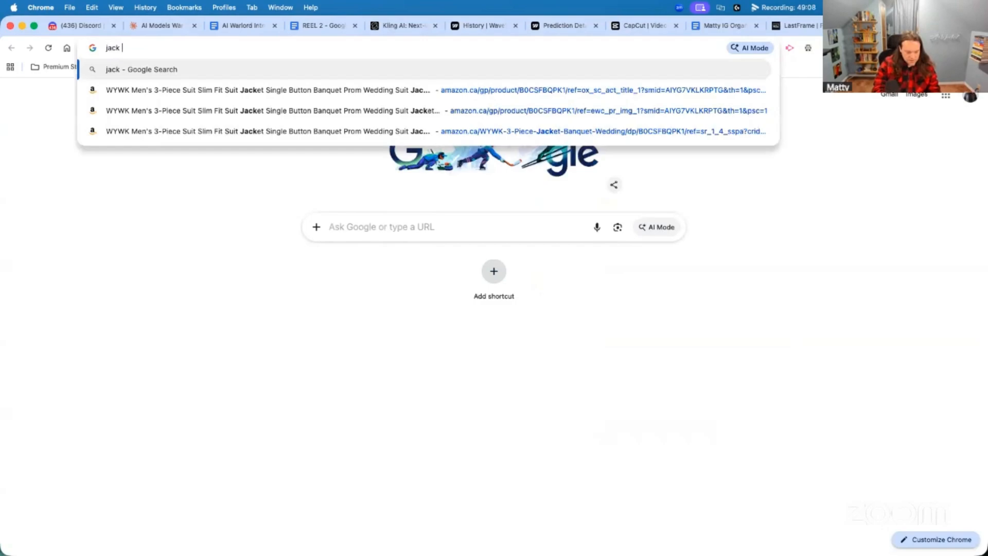
pyautogui.write('nicholson f')
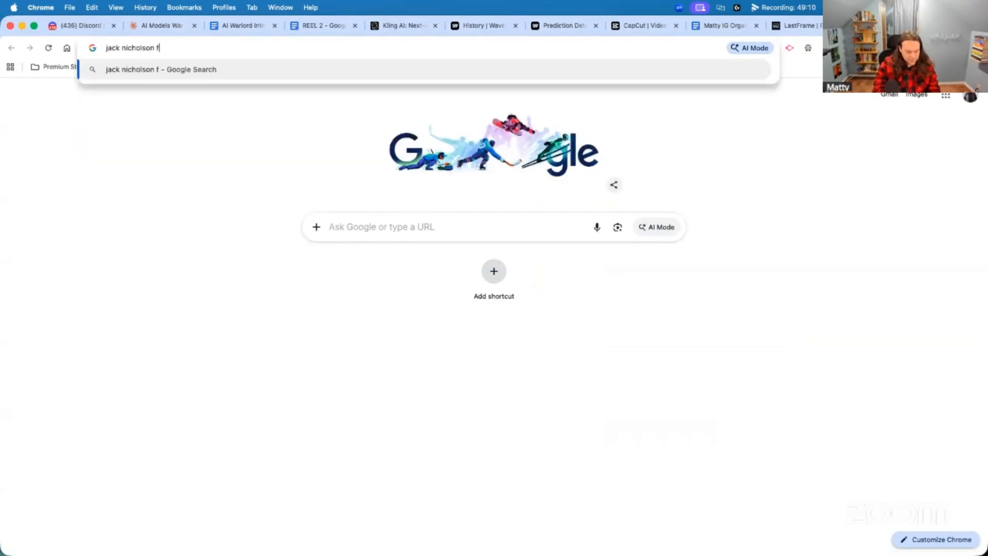
pyautogui.write('orzen')
pyautogui.press('Return')
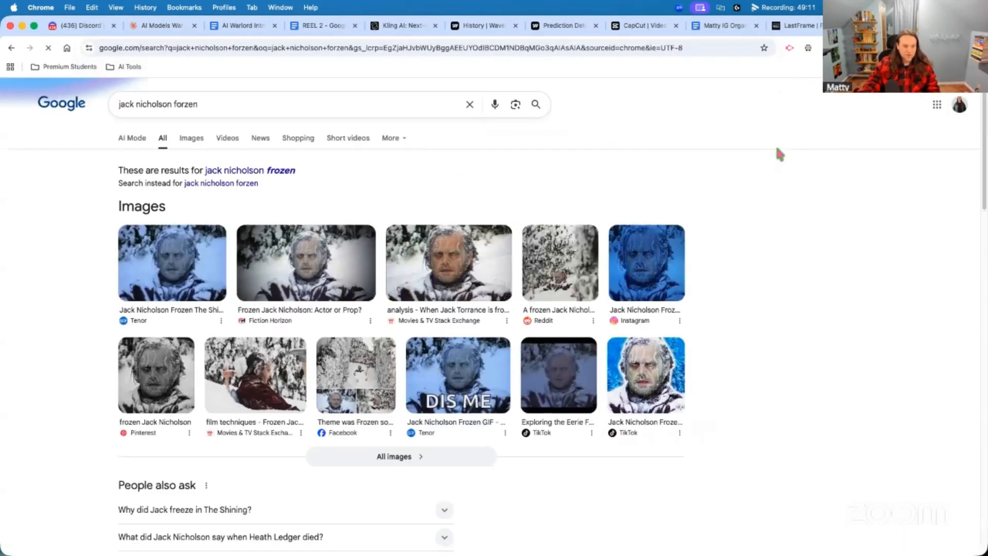
pyautogui.click(175, 254)
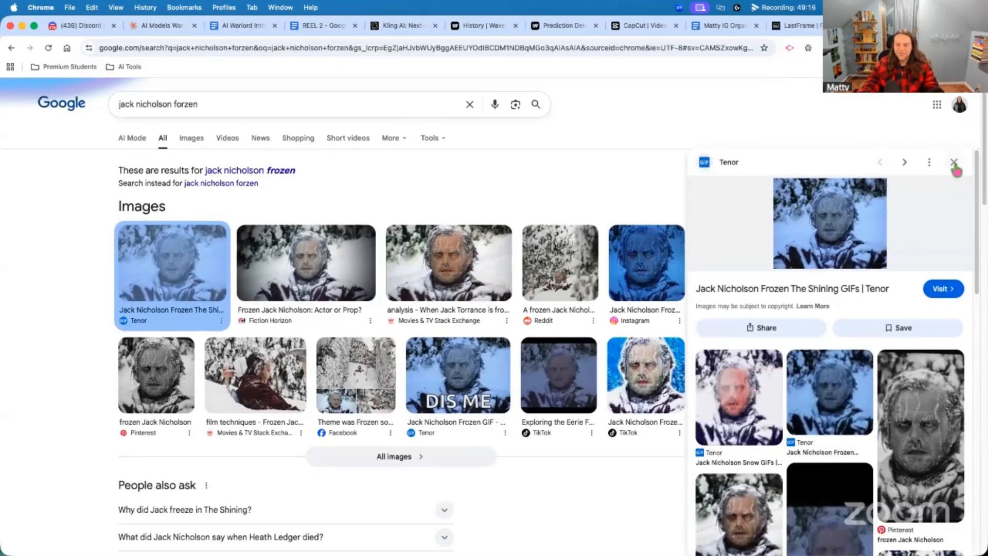
pyautogui.click(954, 162)
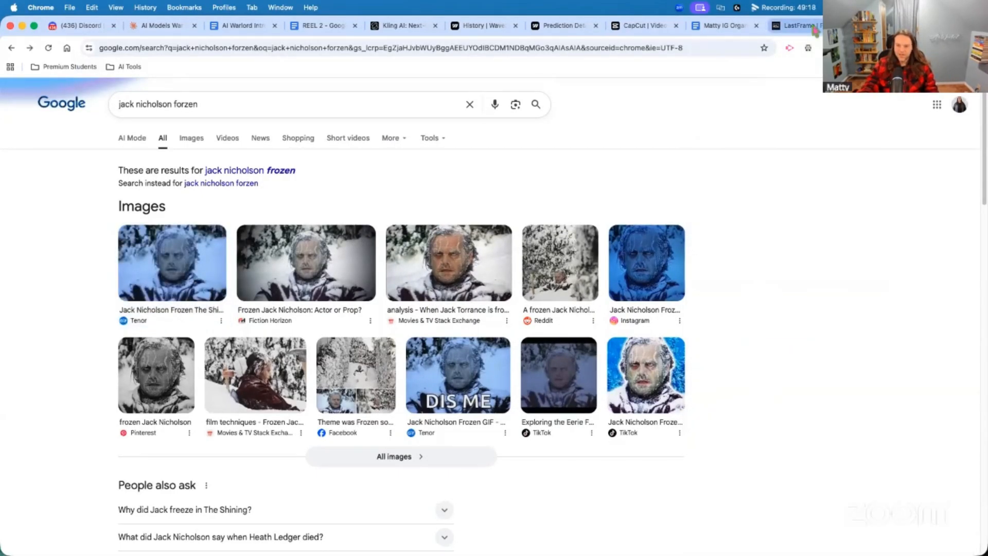
pyautogui.click(811, 26)
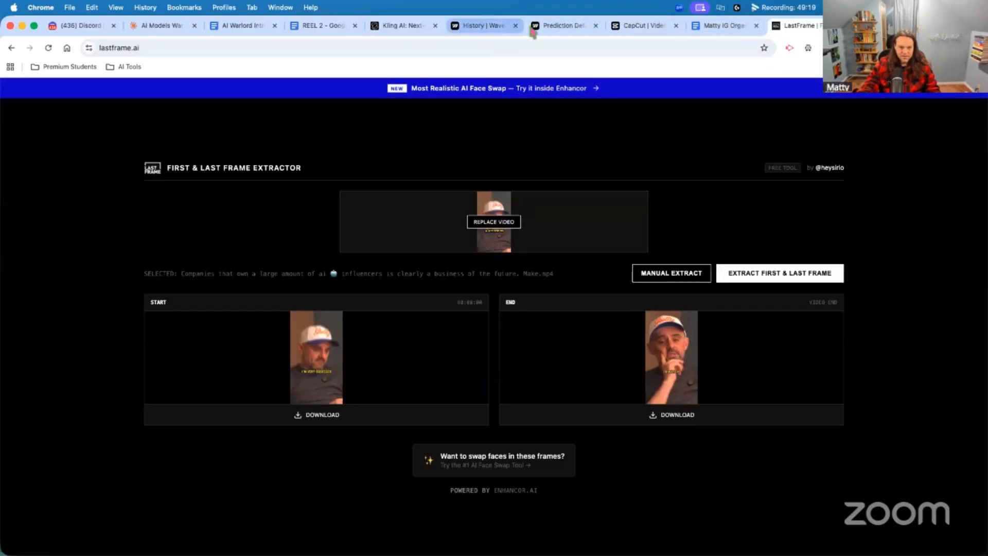
pyautogui.click(484, 28)
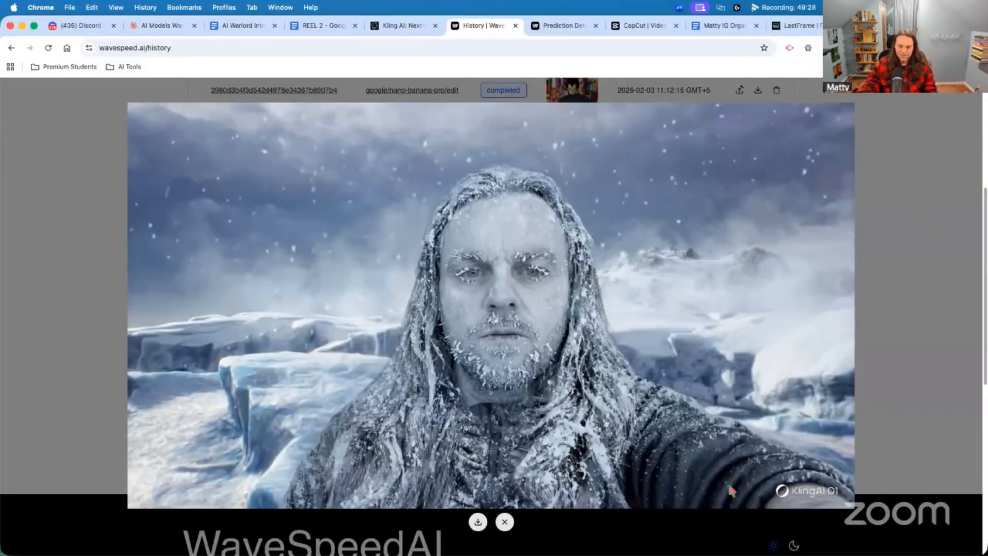
pyautogui.click(505, 522)
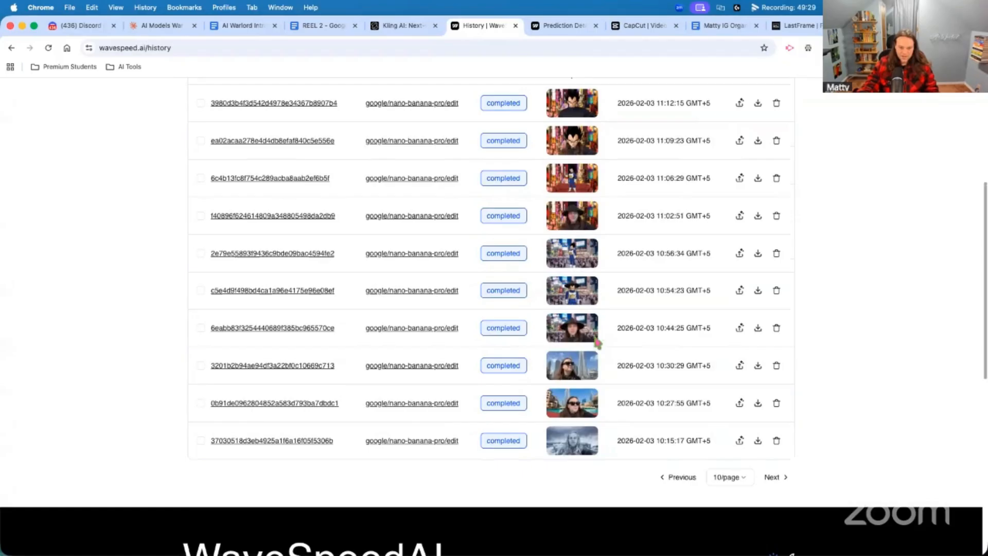
pyautogui.click(572, 291)
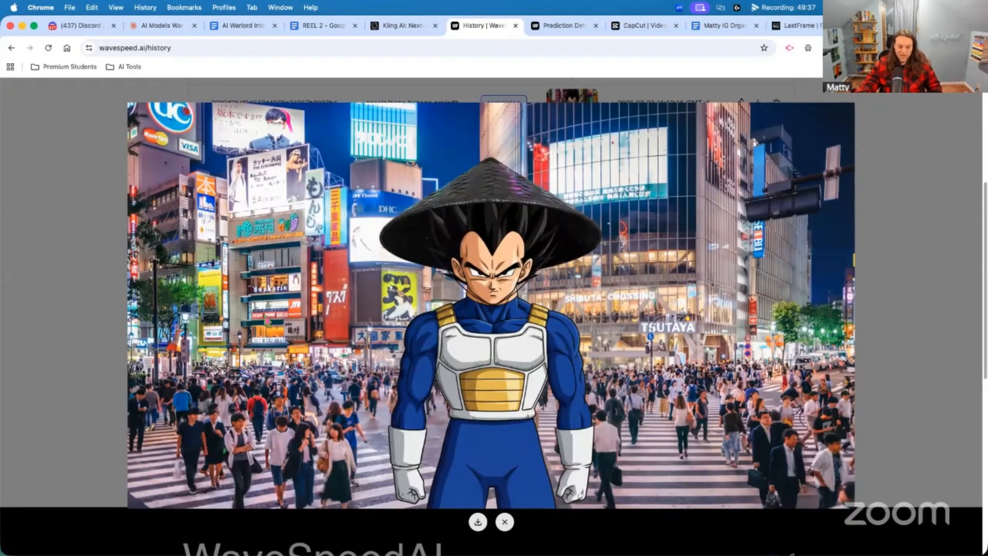
pyautogui.click(504, 521)
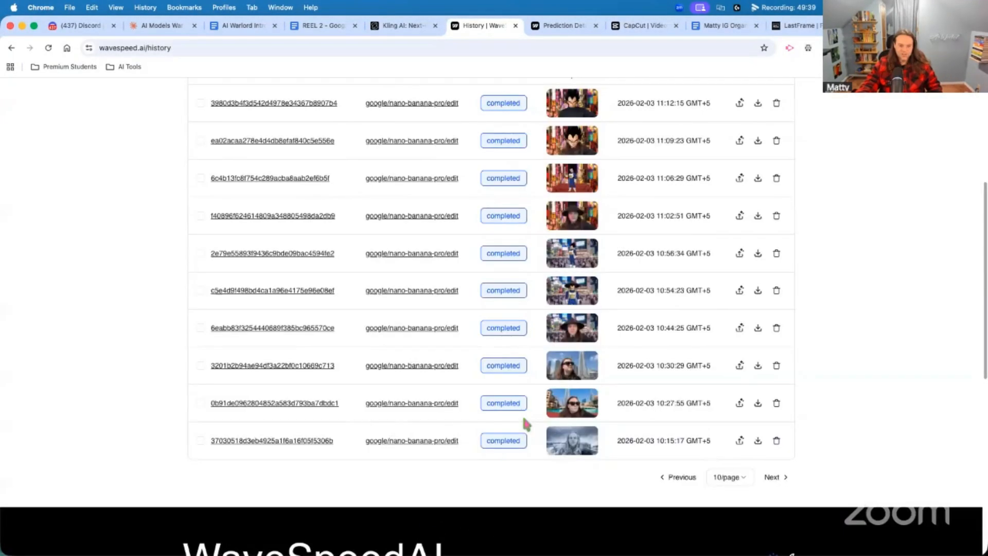
# Step: Inspect the enlarged outputs of the requests created at 11:06:29 and 11:09:23, closing each preview
pyautogui.scroll(2, 535, 407)
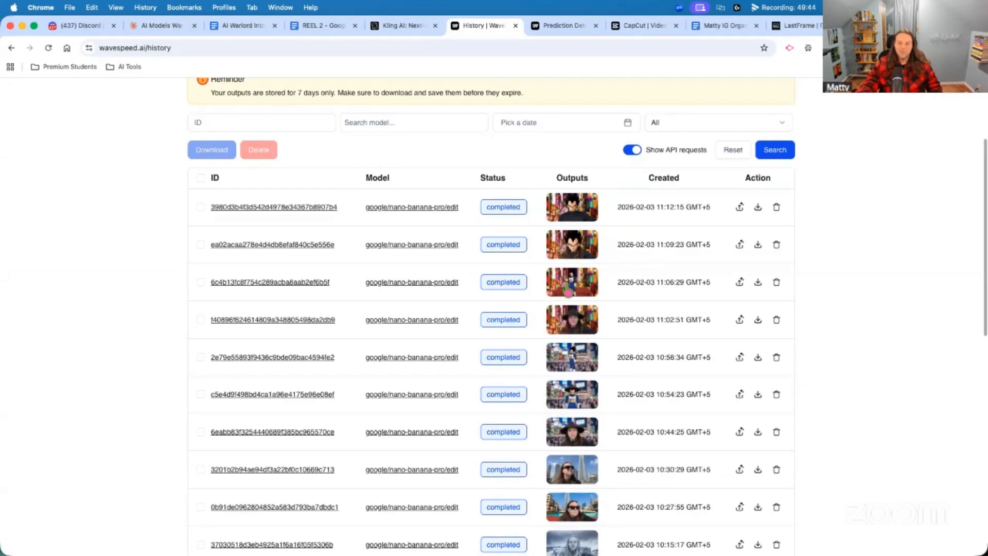
pyautogui.click(572, 282)
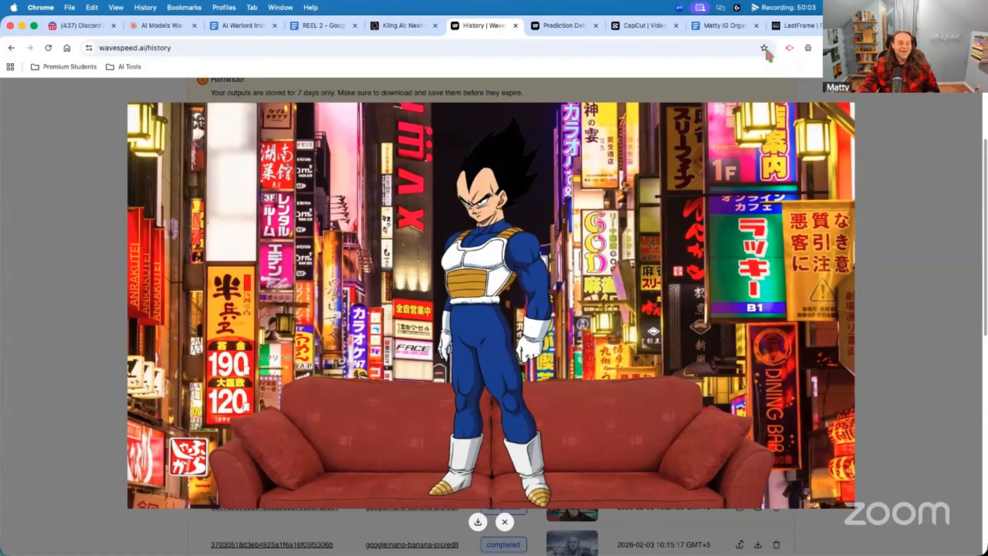
pyautogui.click(505, 522)
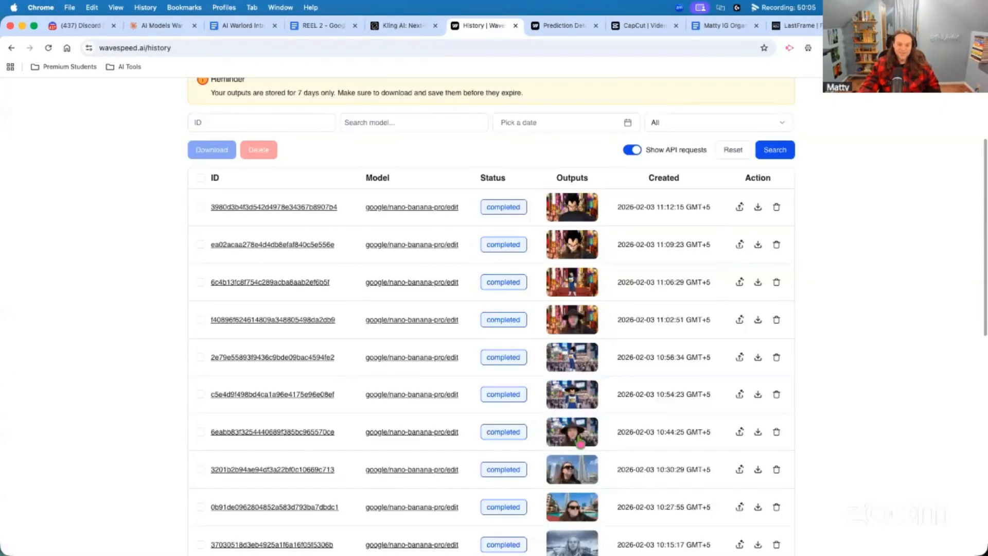
pyautogui.scroll(1, 584, 325)
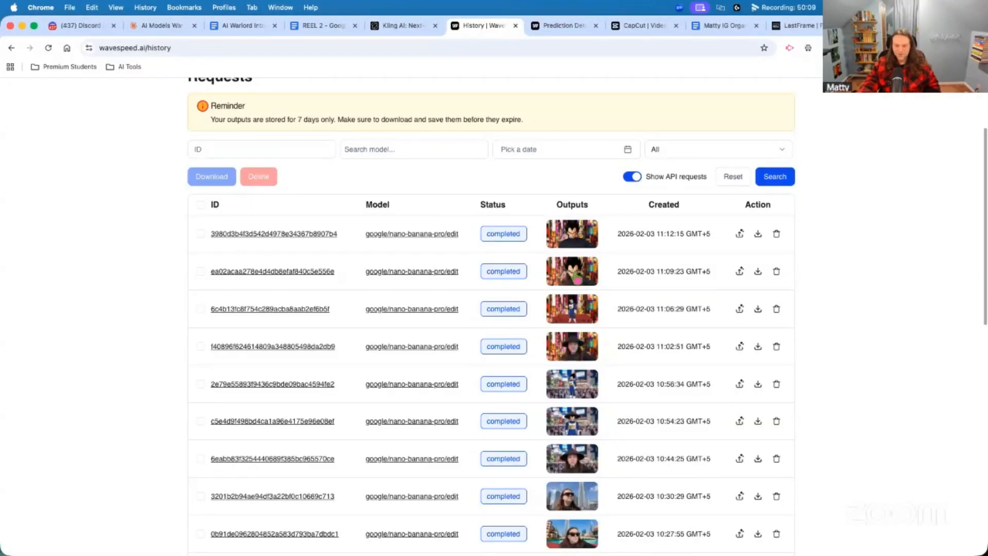
pyautogui.click(572, 271)
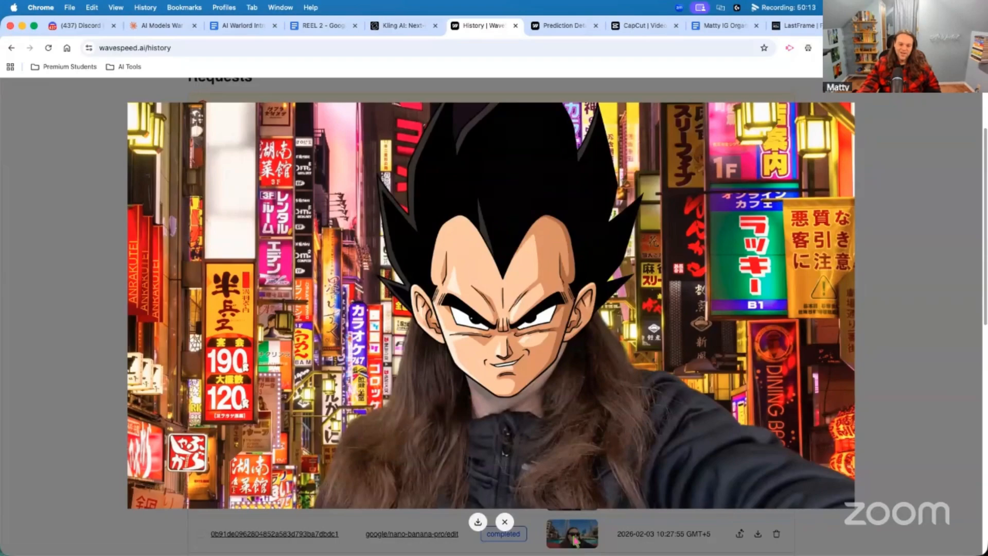
pyautogui.click(504, 521)
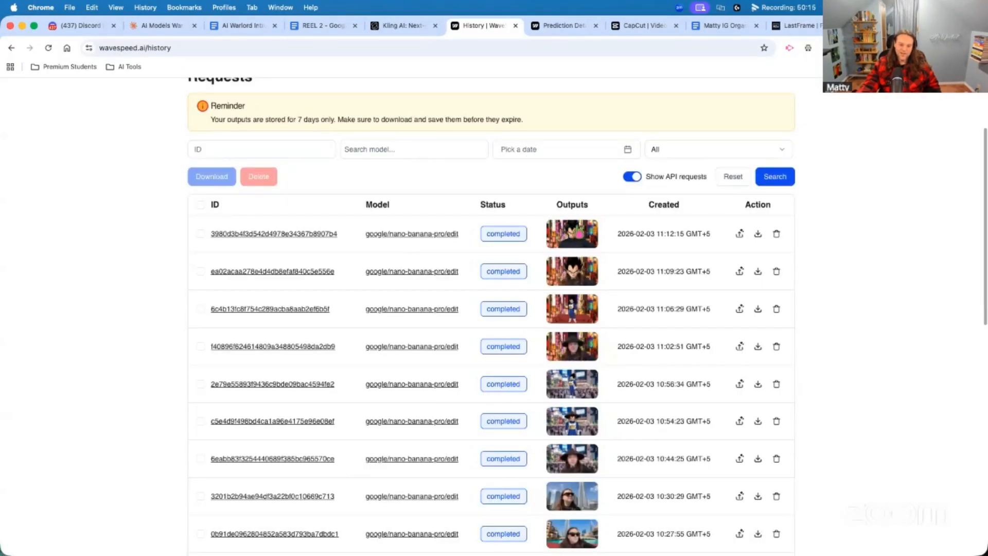
# Step: Inspect the enlarged output of the request created at 11:12:15 and close the preview
pyautogui.click(572, 236)
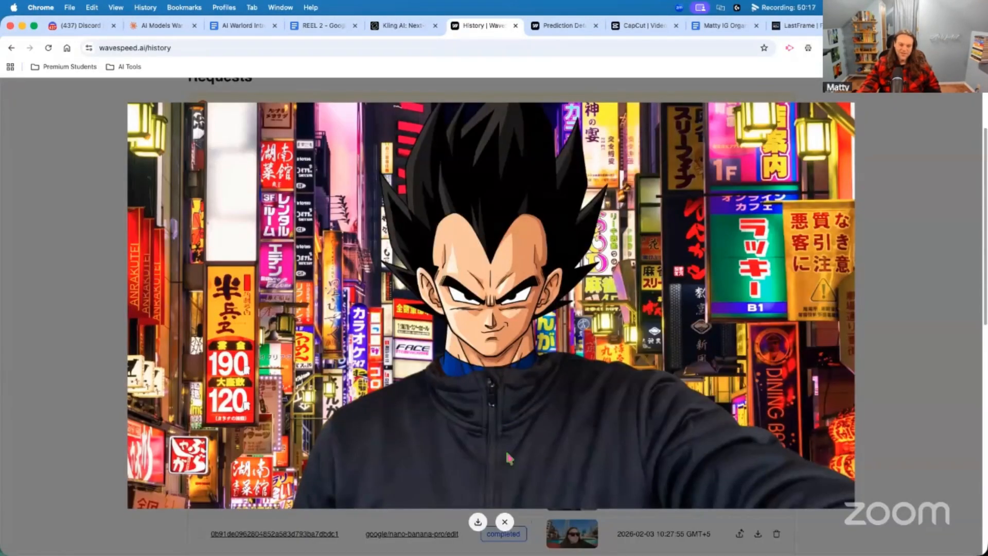
pyautogui.rightClick(526, 516)
pyautogui.press('Escape')
pyautogui.press('Escape')
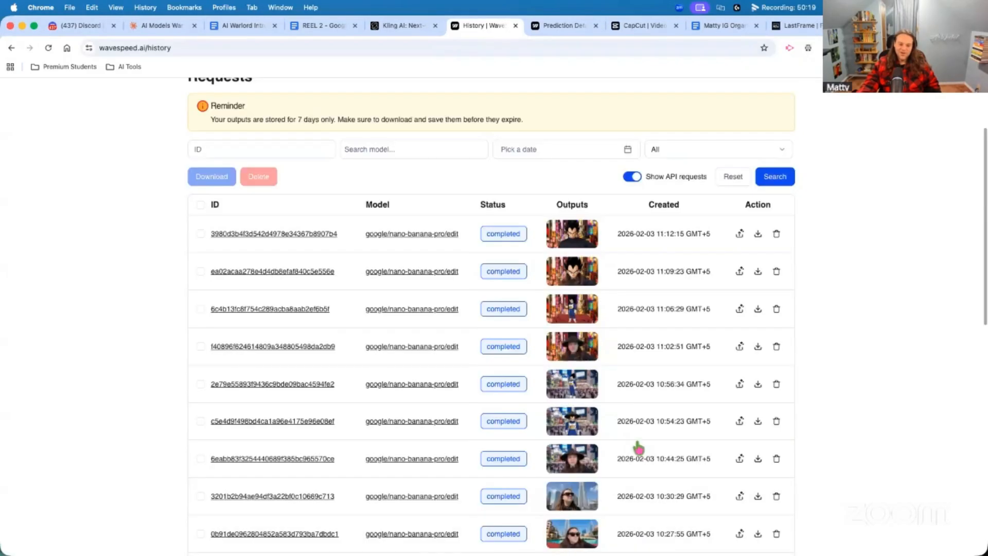
# Step: Go back another history page and compare the enlarged outputs of the requests created 2026-02-03 at 11:24:56 and 11:32:04
pyautogui.scroll(-5, 637, 448)
pyautogui.click(682, 400)
pyautogui.scroll(-3, 576, 400)
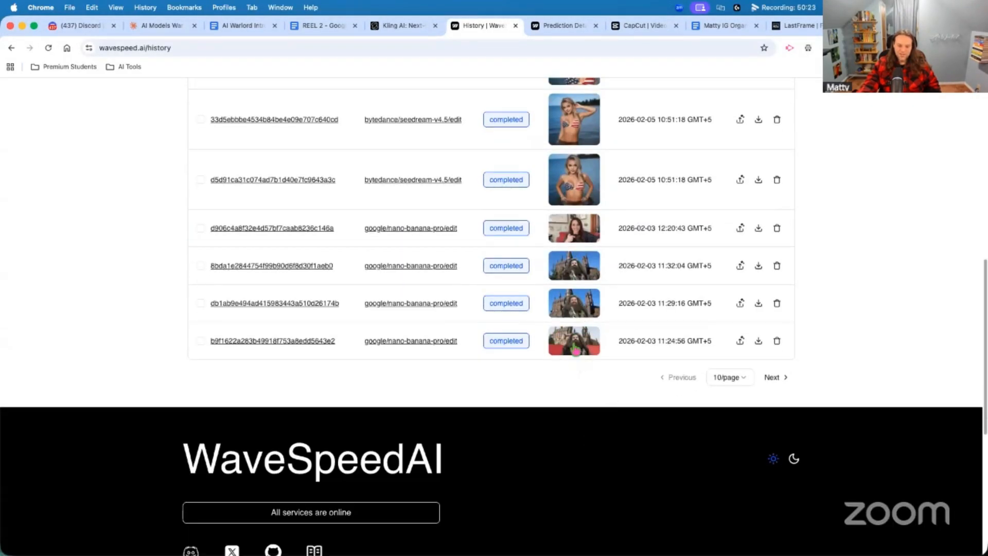
pyautogui.click(576, 352)
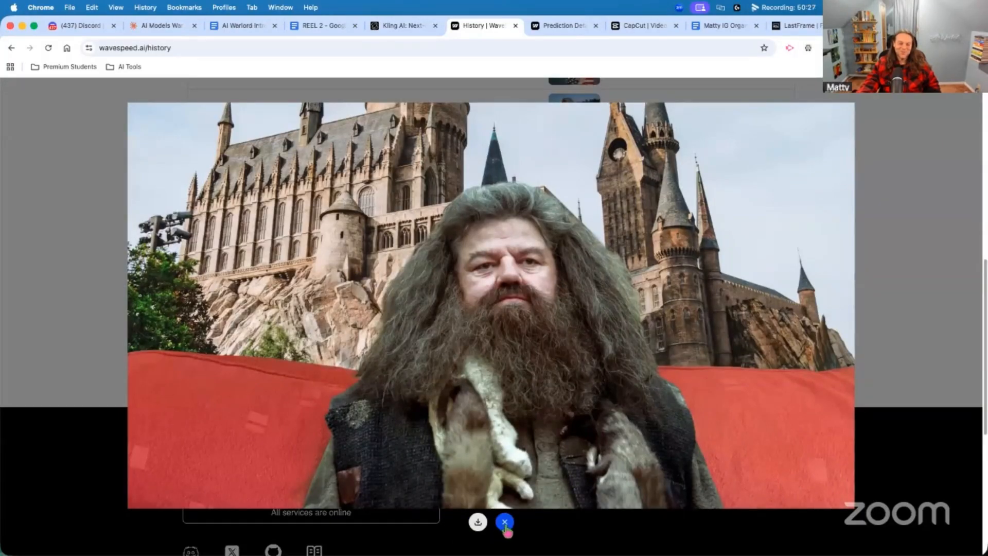
pyautogui.click(506, 523)
pyautogui.click(591, 276)
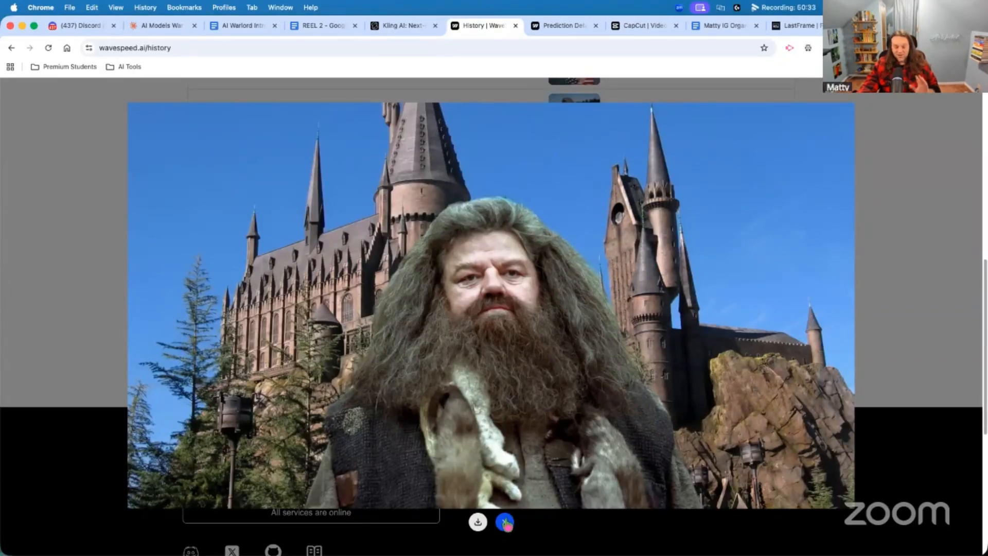
pyautogui.click(507, 523)
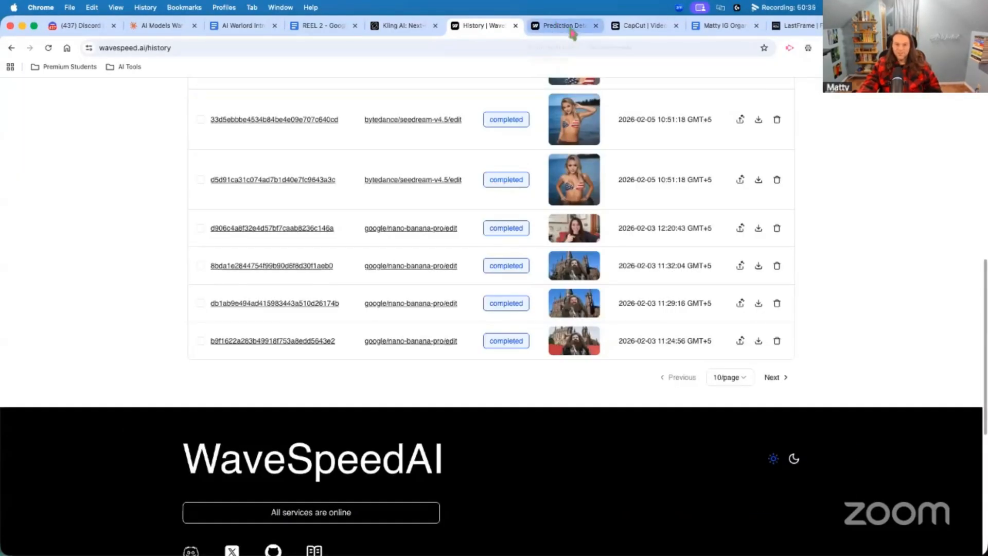
# Step: Switch to Kling AI and open the blonde woman's Motion Control clip from further back in the generation history
pyautogui.click(647, 29)
pyautogui.click(391, 28)
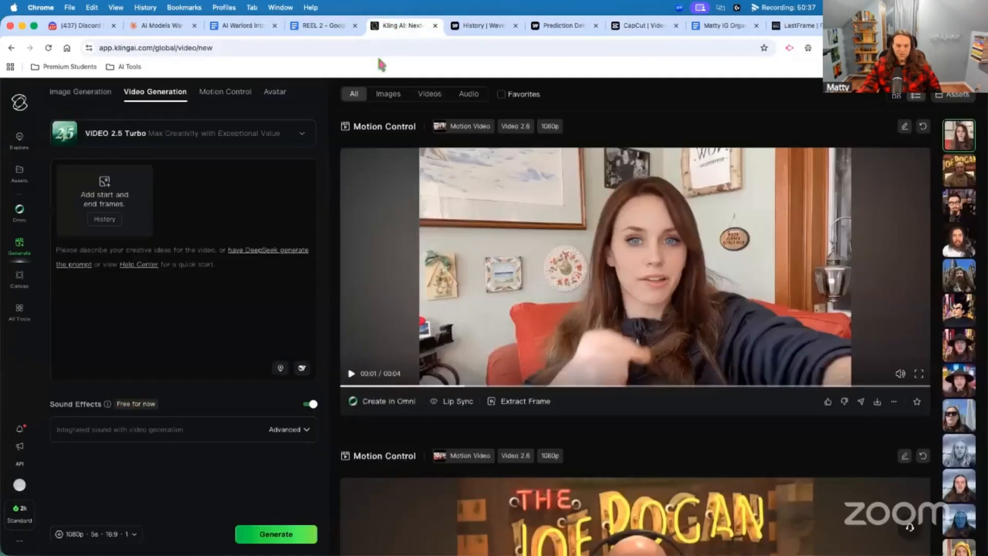
pyautogui.scroll(-10, 779, 396)
pyautogui.scroll(-15, 954, 356)
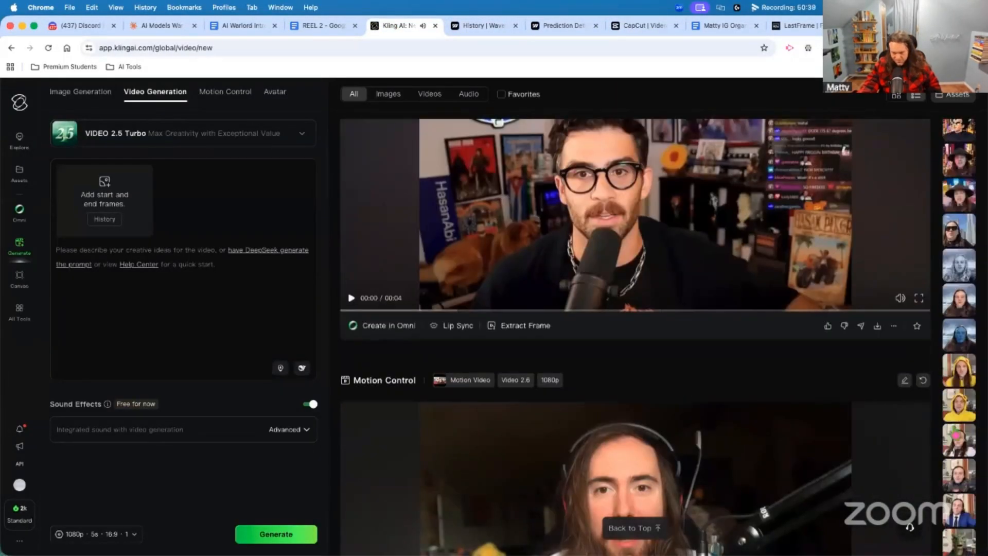
pyautogui.scroll(-2, 955, 357)
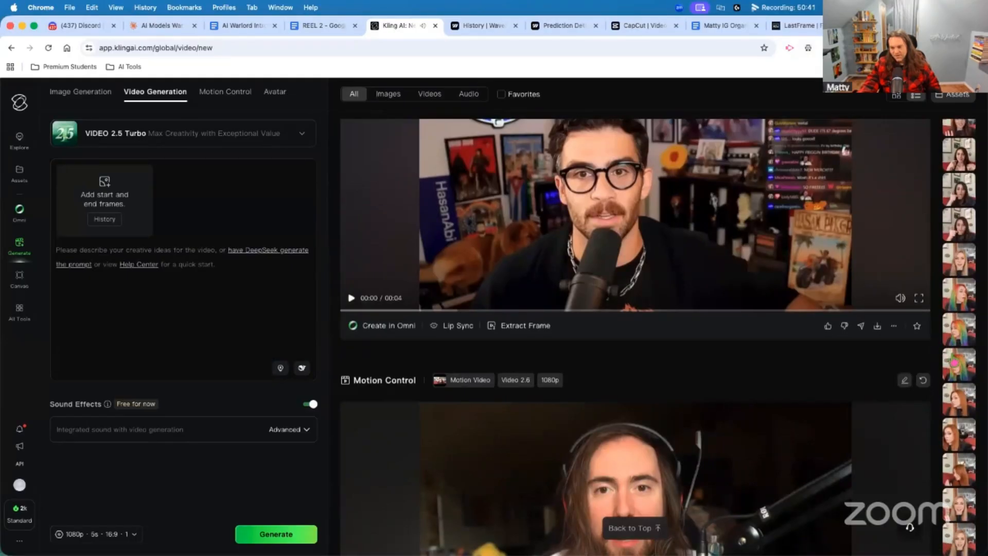
pyautogui.click(969, 545)
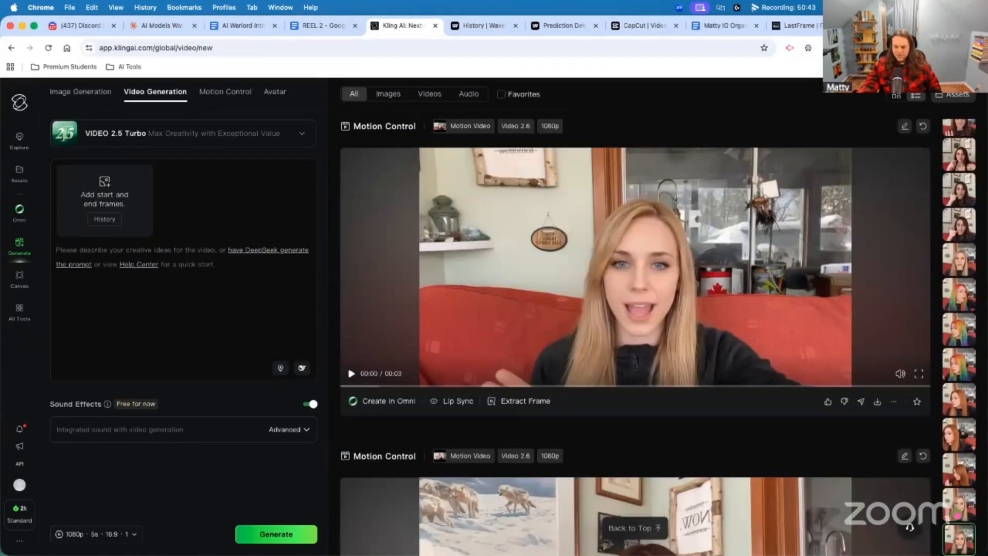
# Step: View the brunette woman's 19-second Motion Control clip, and return to the blonde woman's clip
pyautogui.scroll(-5, 744, 476)
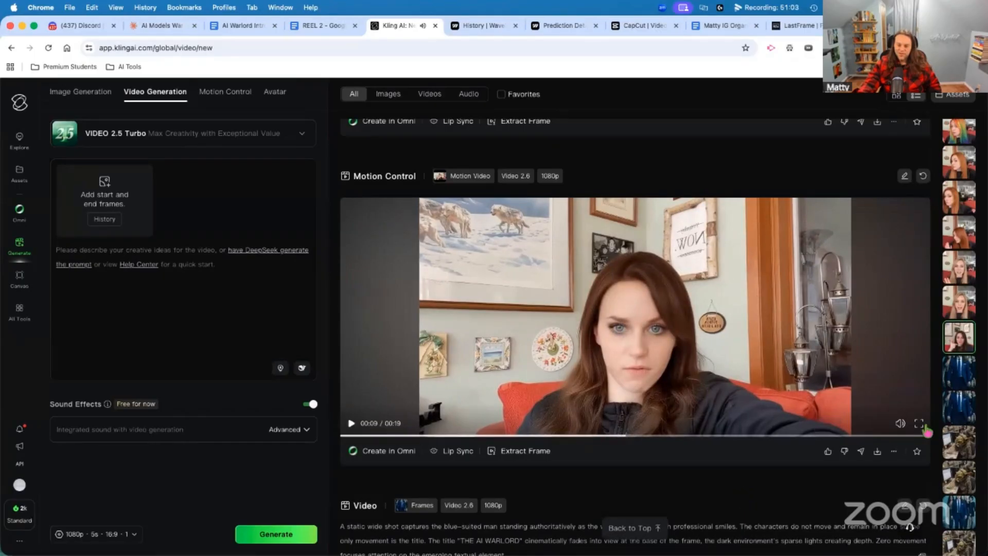
pyautogui.scroll(2, 945, 427)
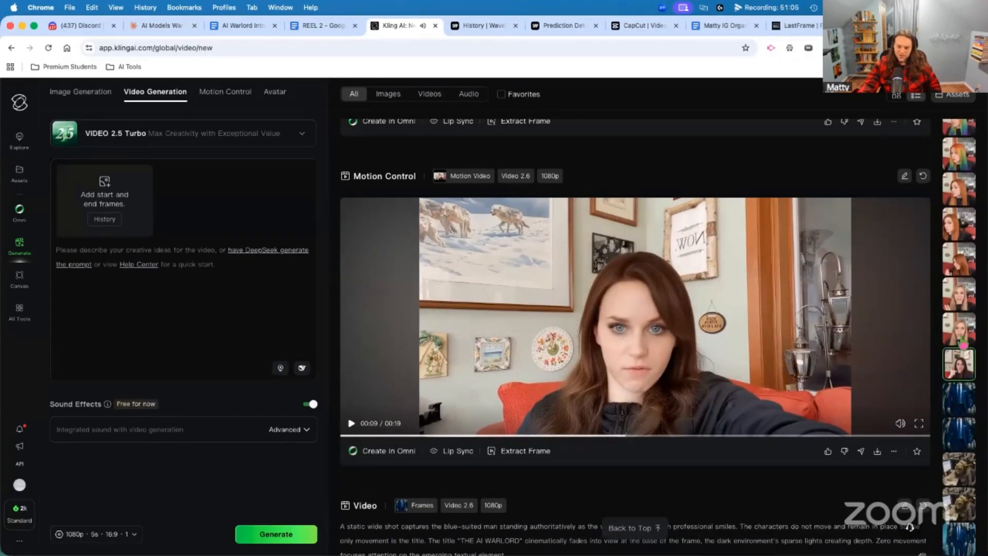
pyautogui.click(962, 342)
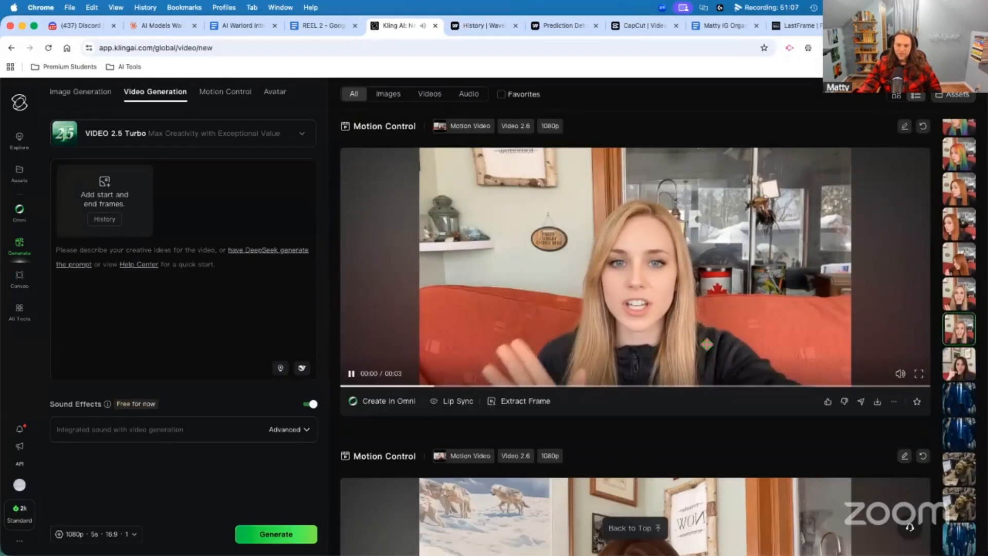
# Step: Find the rainbow-haired woman's Motion Control clips in the history and play one
pyautogui.scroll(5, 959, 334)
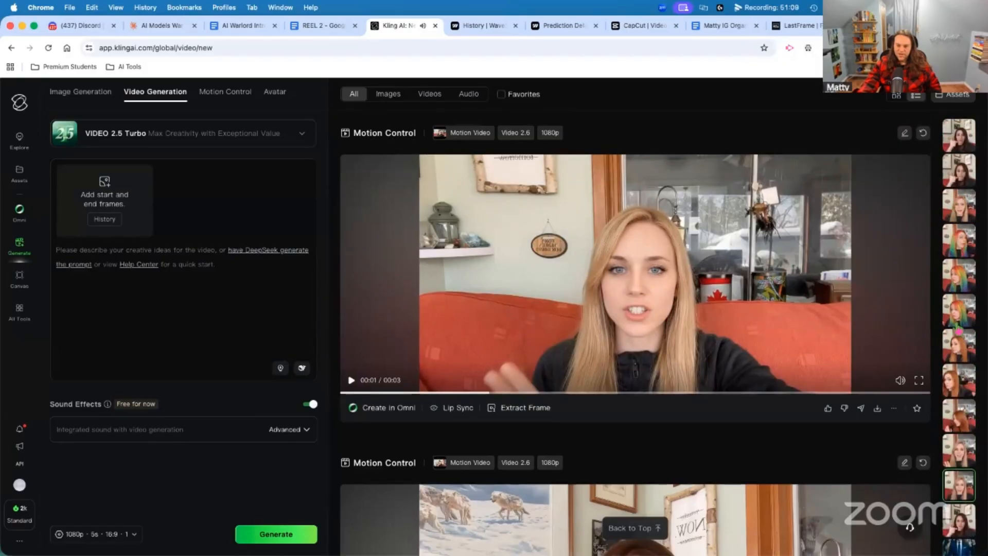
pyautogui.click(960, 309)
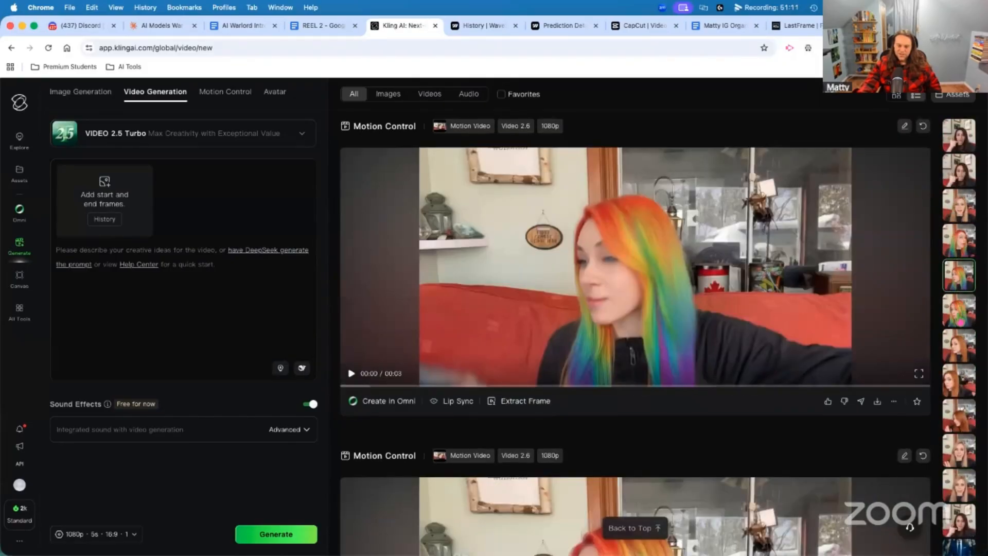
pyautogui.click(351, 374)
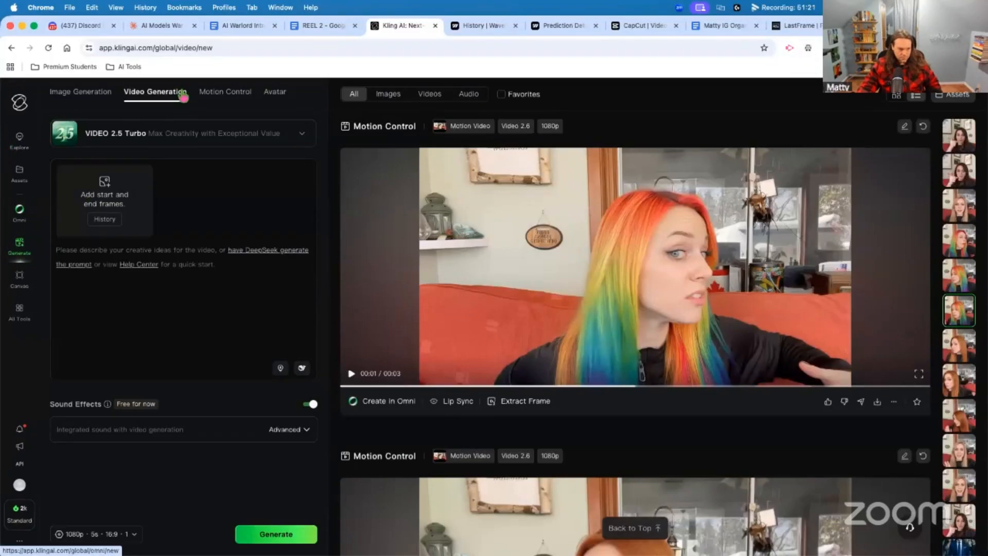
# Step: Open Kling's Motion Control generator and view its User Guide in a new browser tab
pyautogui.click(220, 98)
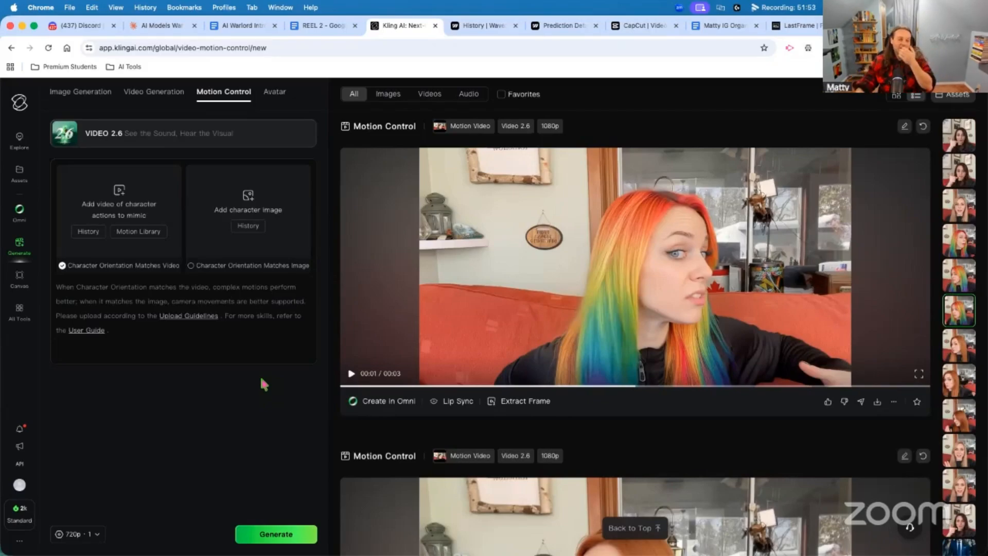
pyautogui.rightClick(75, 330)
pyautogui.click(91, 338)
pyautogui.click(430, 30)
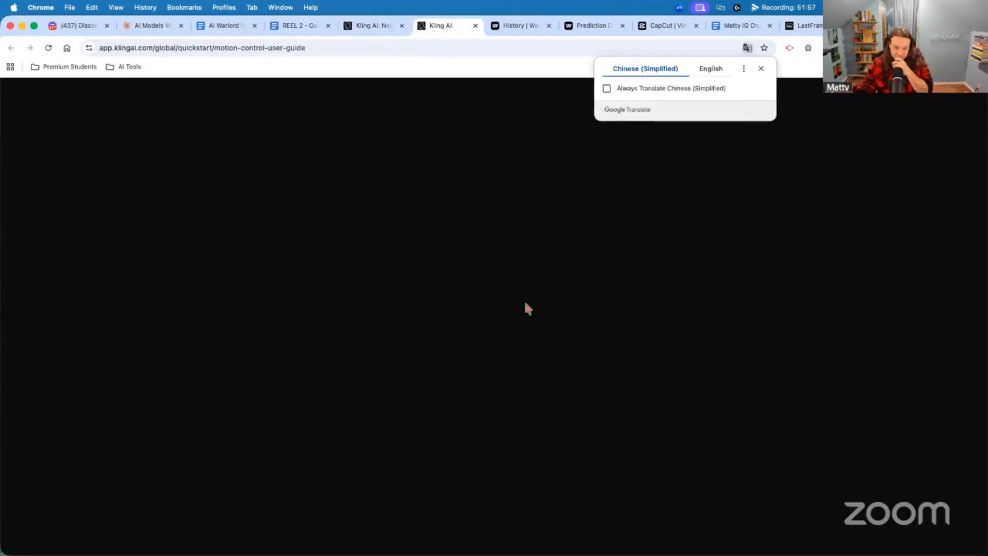
# Step: Look through the guide's full-body and complex-motion examples, comparing motion references, image references and outputs
pyautogui.scroll(-10, 524, 321)
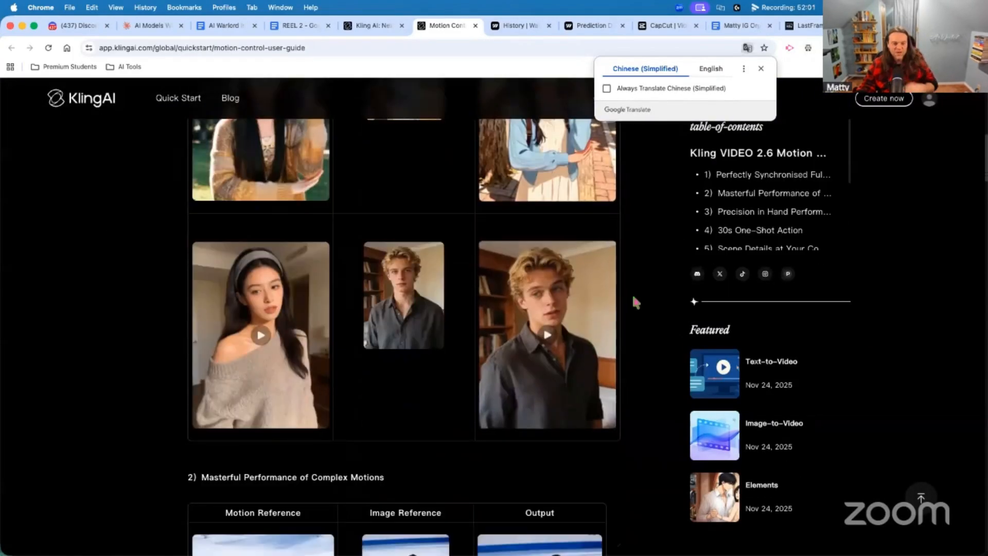
pyautogui.scroll(3, 632, 296)
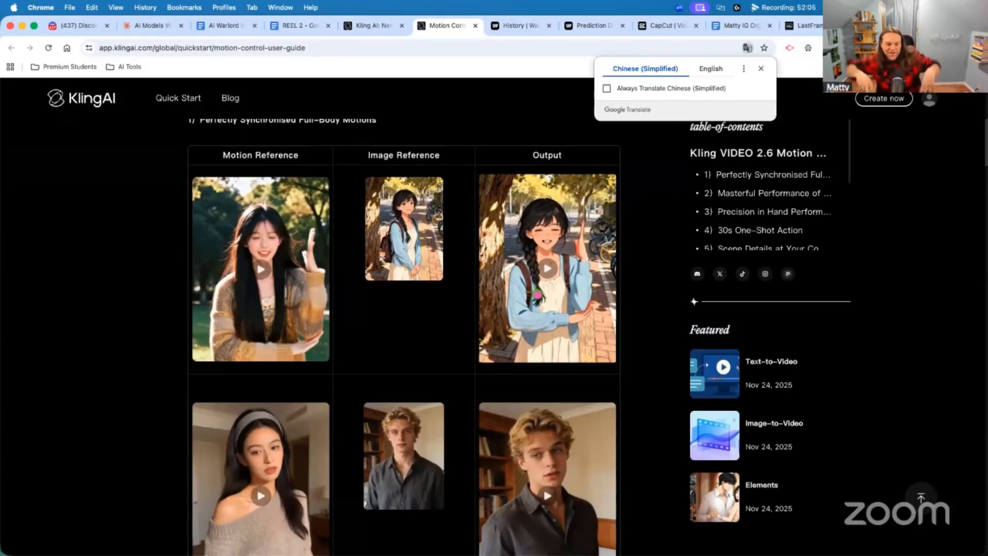
pyautogui.scroll(-10, 609, 331)
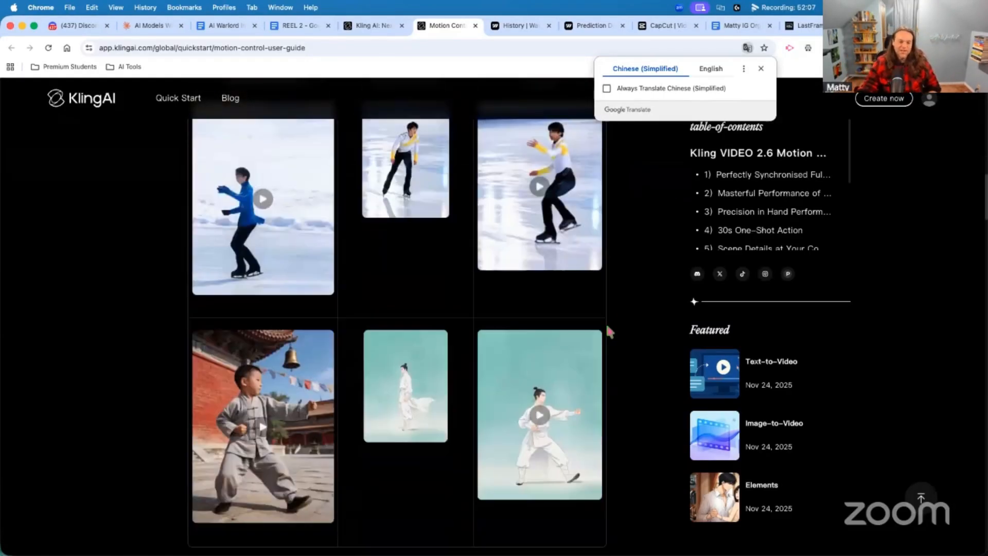
pyautogui.scroll(-3, 608, 330)
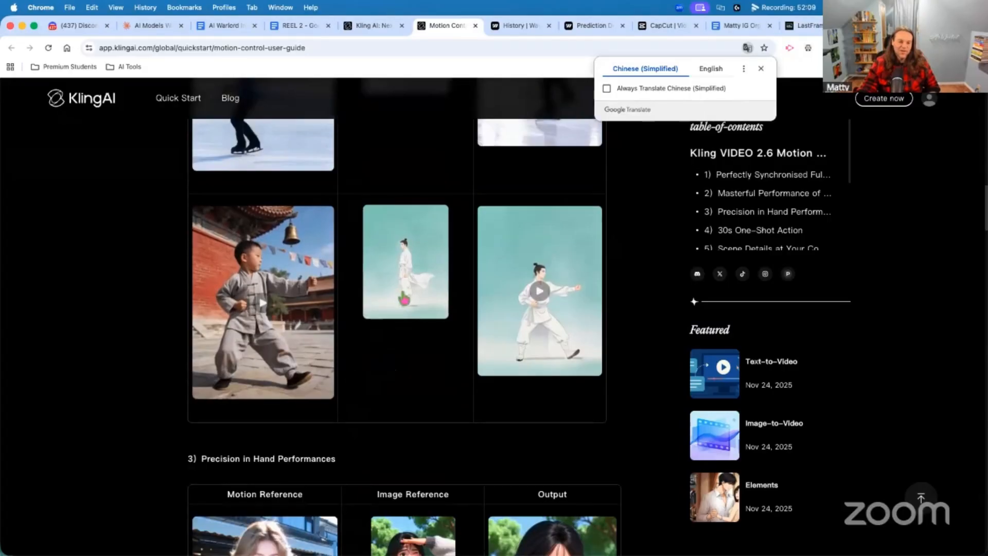
pyautogui.scroll(12, 404, 300)
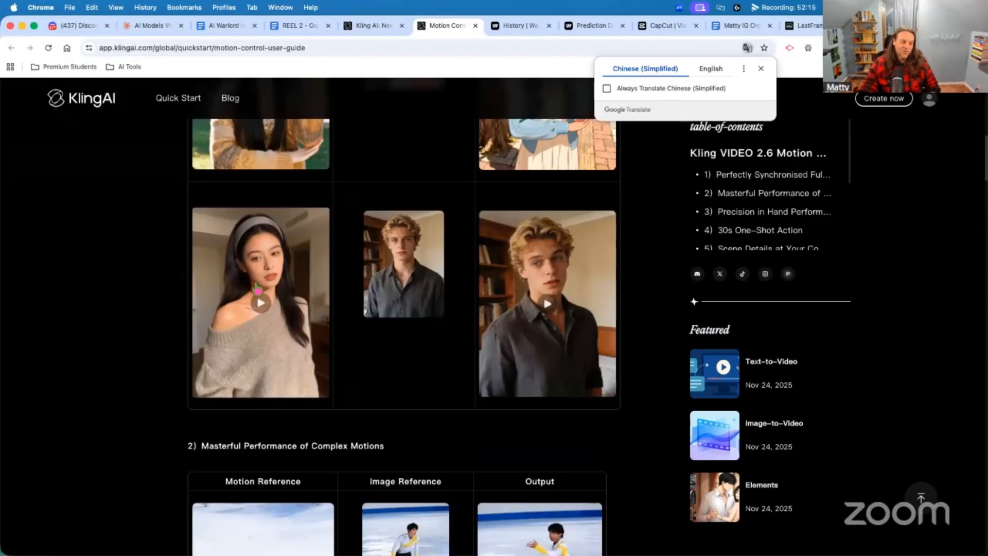
# Step: Play the motion reference of the woman in the grey sweater and the matching blond man's output, closing each preview
pyautogui.click(260, 315)
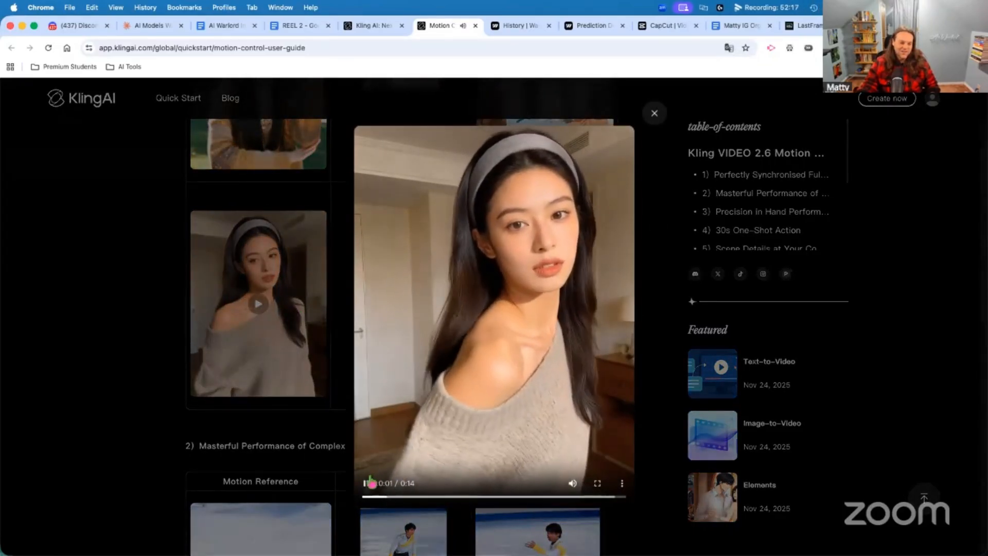
pyautogui.click(366, 485)
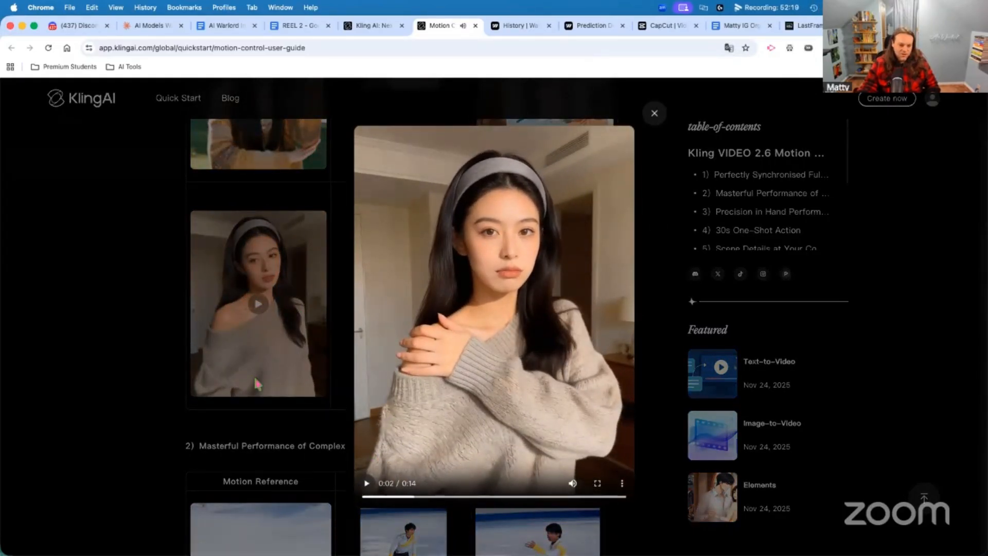
pyautogui.click(77, 373)
pyautogui.click(548, 303)
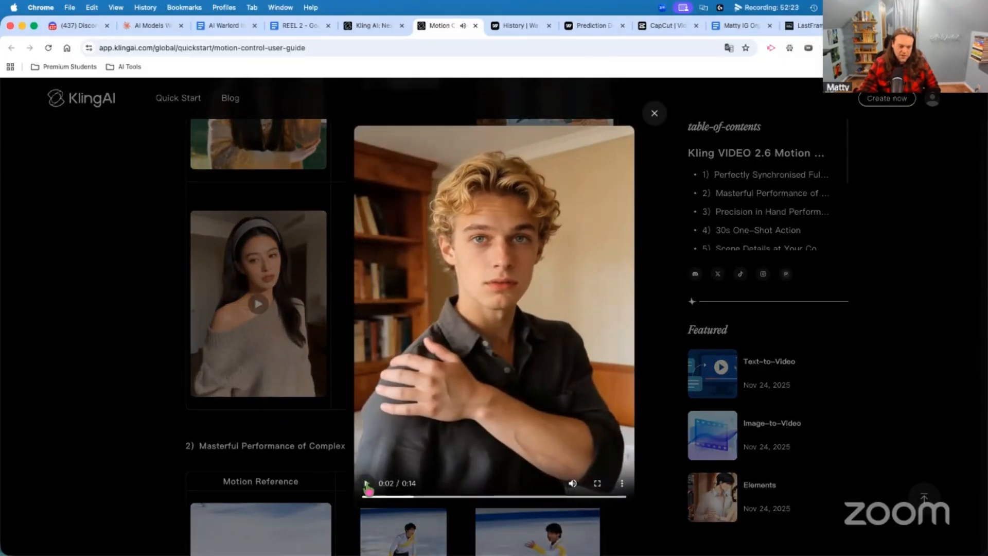
pyautogui.click(365, 484)
pyautogui.click(138, 366)
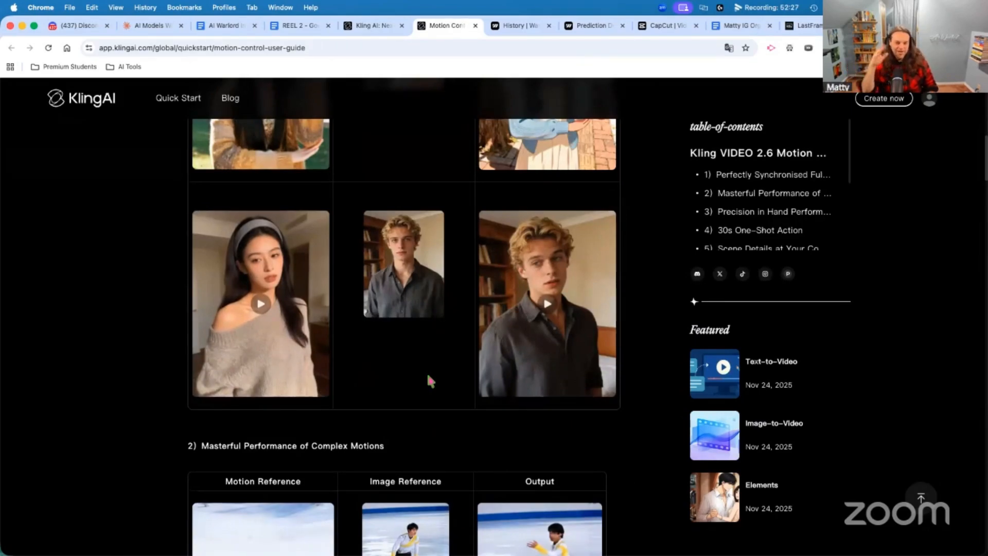
# Step: Examine the guide's skating, hand-performance and 30s one-shot action examples
pyautogui.scroll(-10, 490, 350)
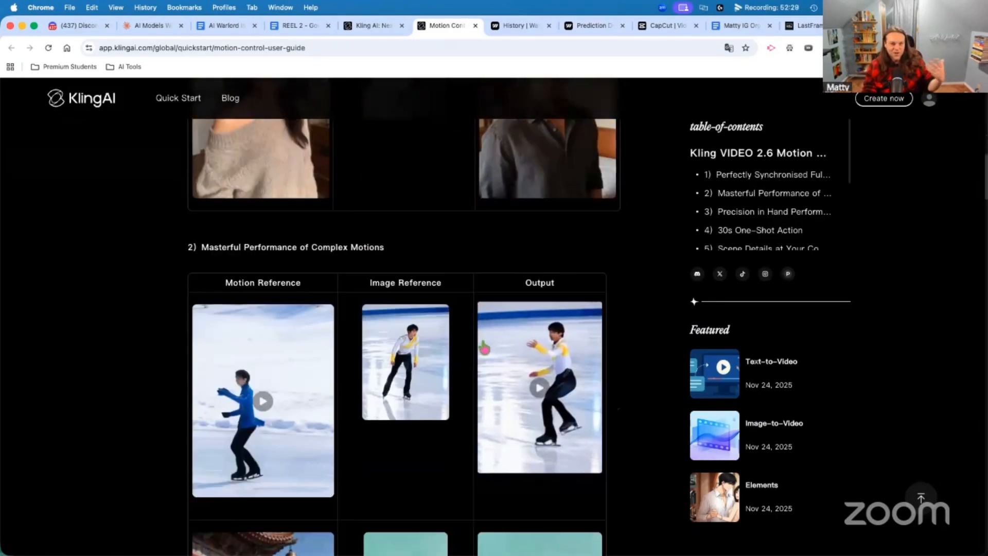
pyautogui.scroll(-8, 480, 342)
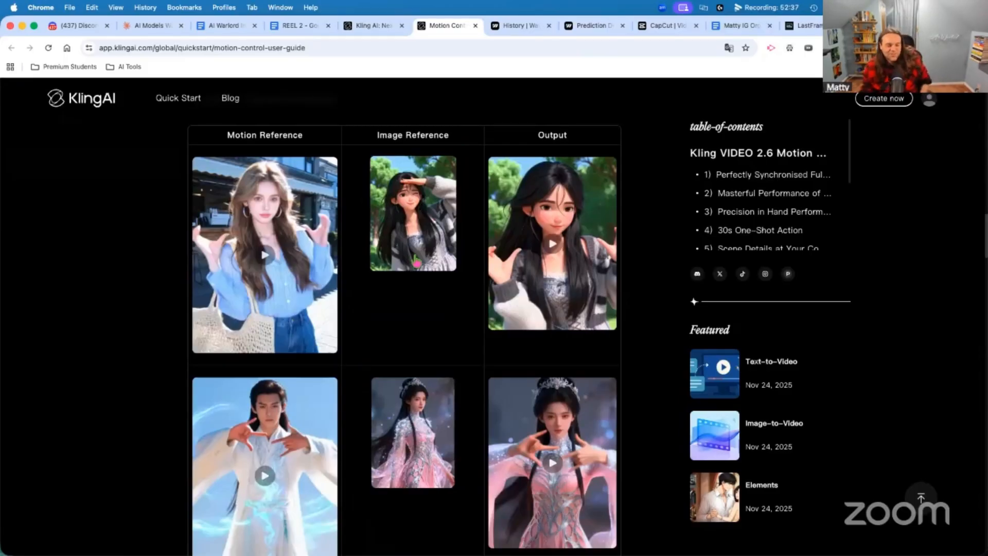
pyautogui.scroll(-6, 403, 309)
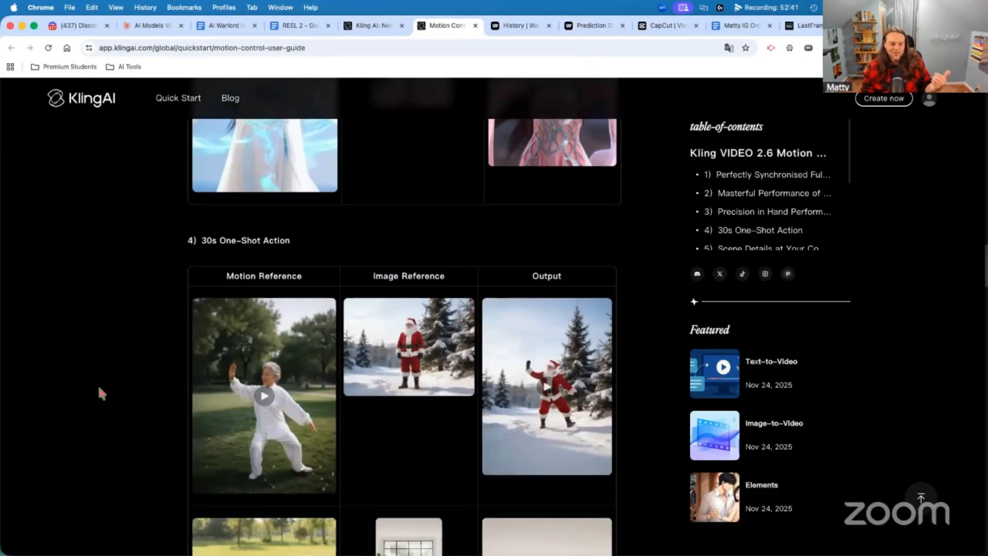
pyautogui.scroll(-3, 106, 368)
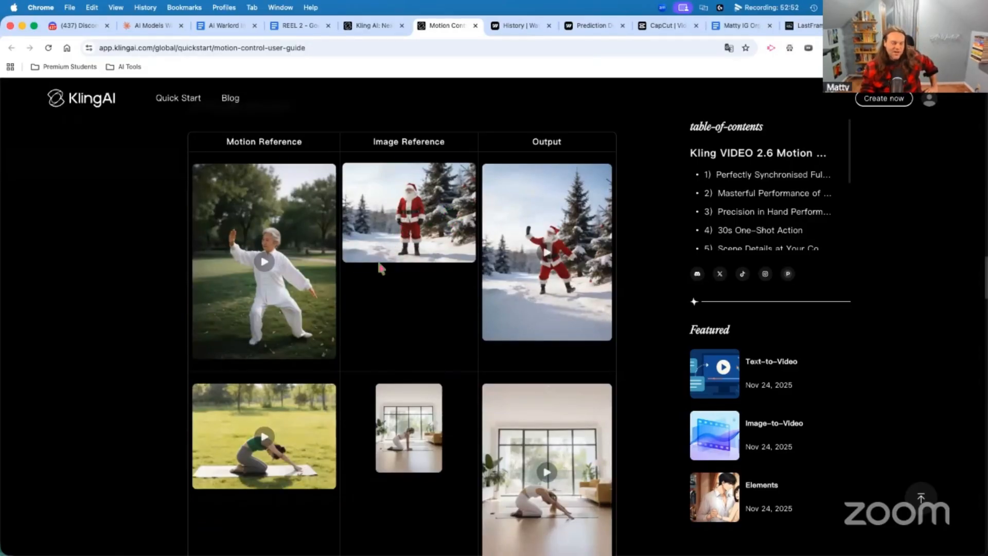
# Step: Return to the Kling AI generator and view the brunette woman's 3-second Motion Control clip in the history
pyautogui.click(367, 27)
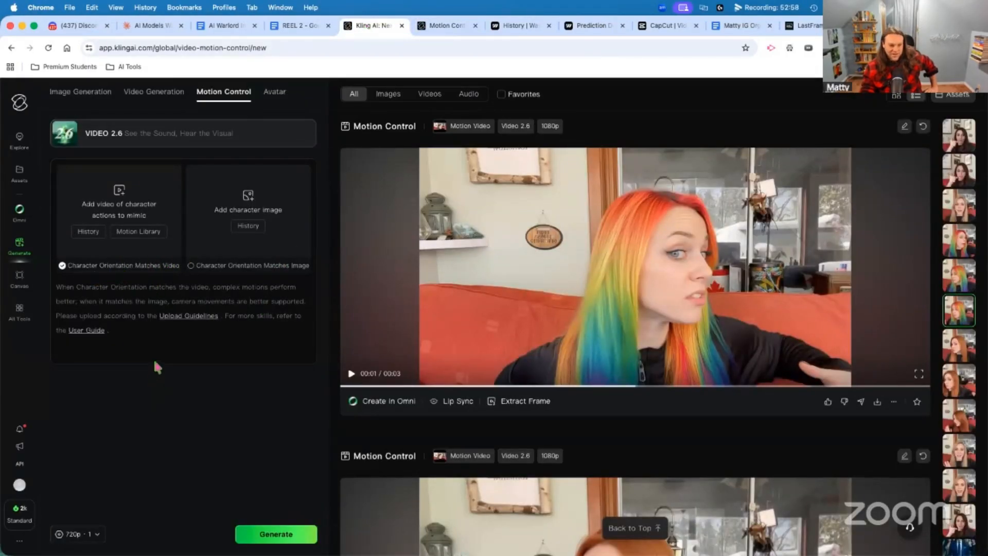
pyautogui.scroll(4, 962, 330)
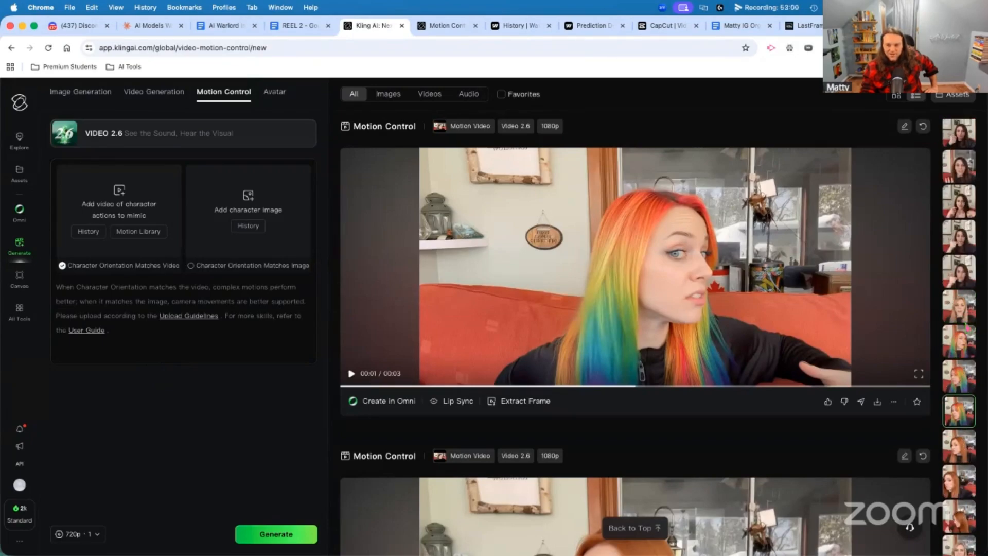
pyautogui.click(960, 317)
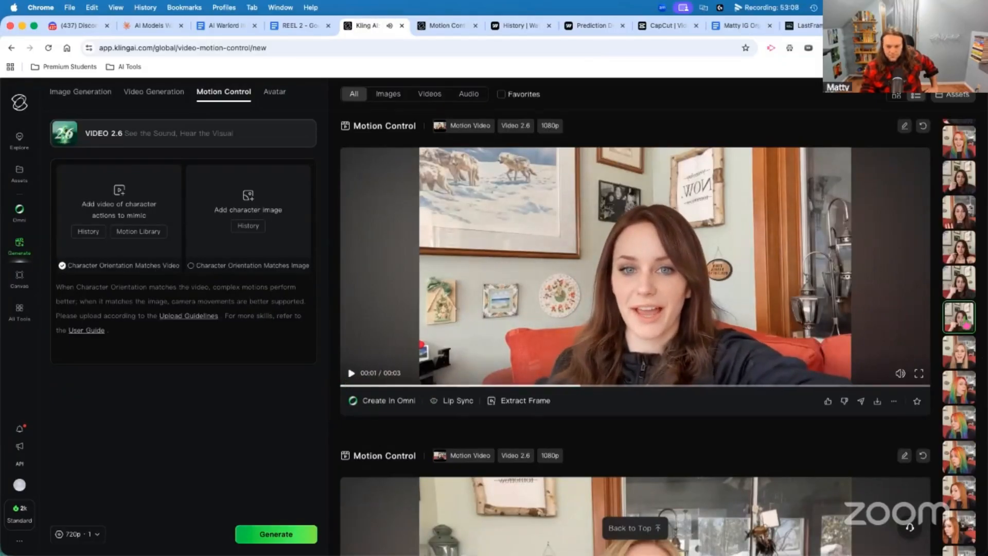
# Step: Compare the brunette woman's Kling Omni clip with her Motion Control clip, and replay the Omni version
pyautogui.click(960, 282)
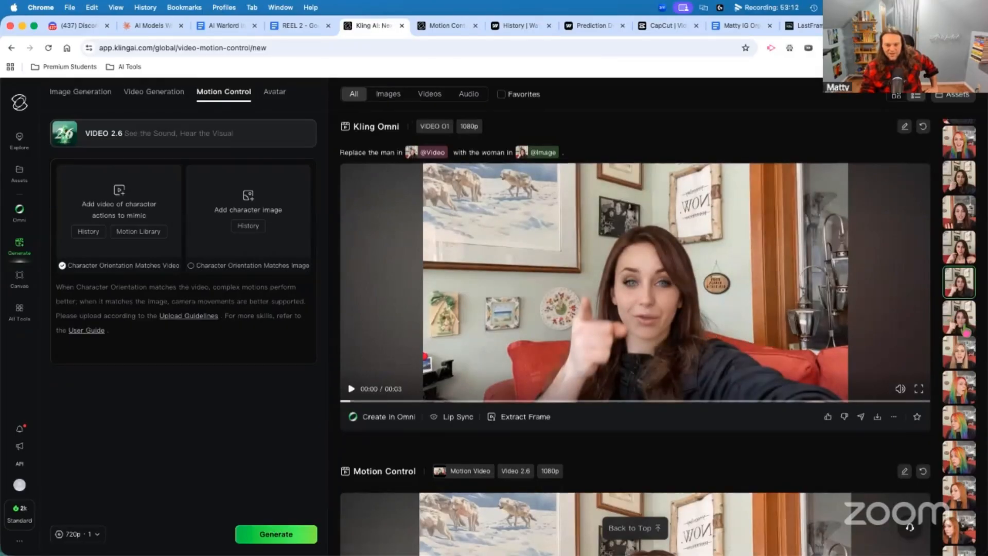
pyautogui.click(966, 332)
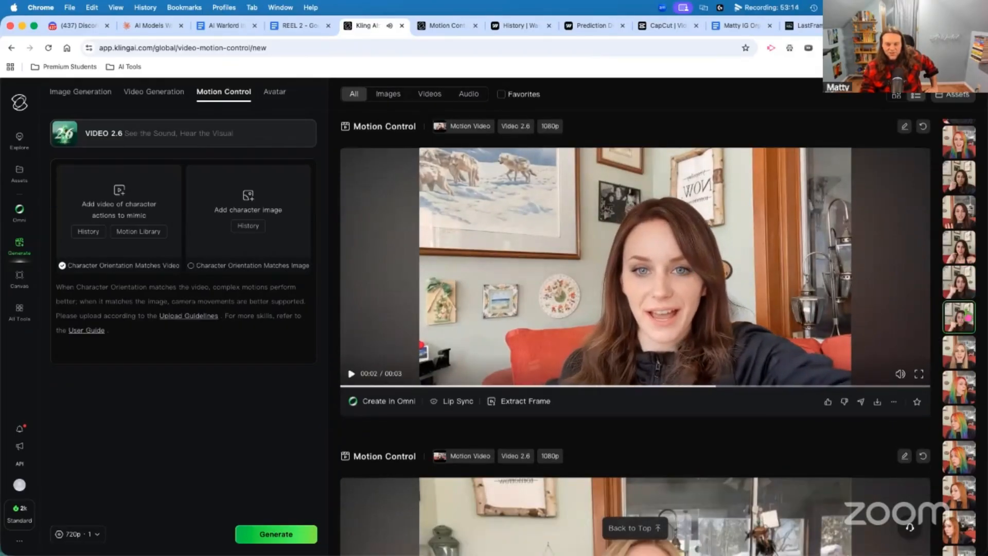
pyautogui.click(955, 291)
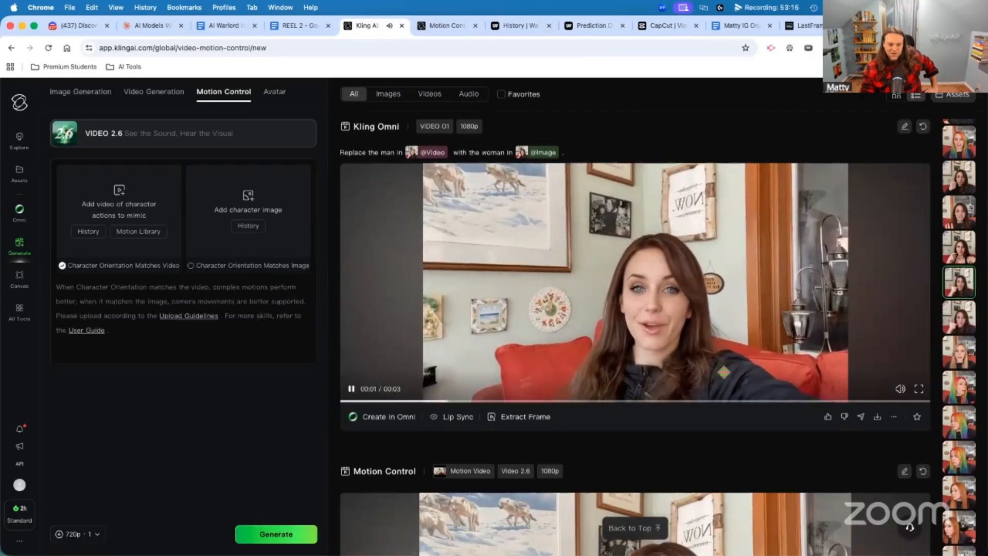
pyautogui.click(352, 389)
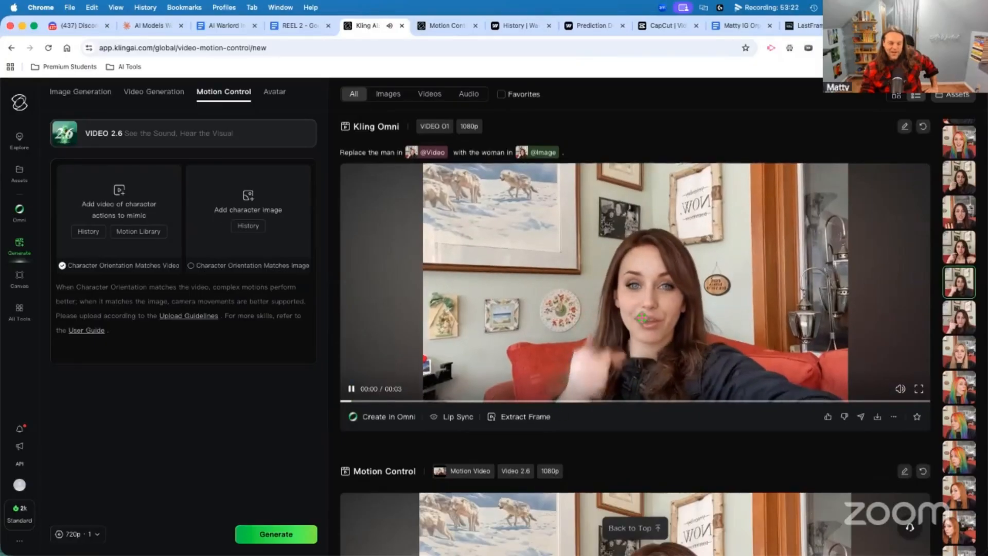
# Step: Open Kling Omni and review the earlier prompts that replace the man in the video with the woman in the image
pyautogui.click(21, 217)
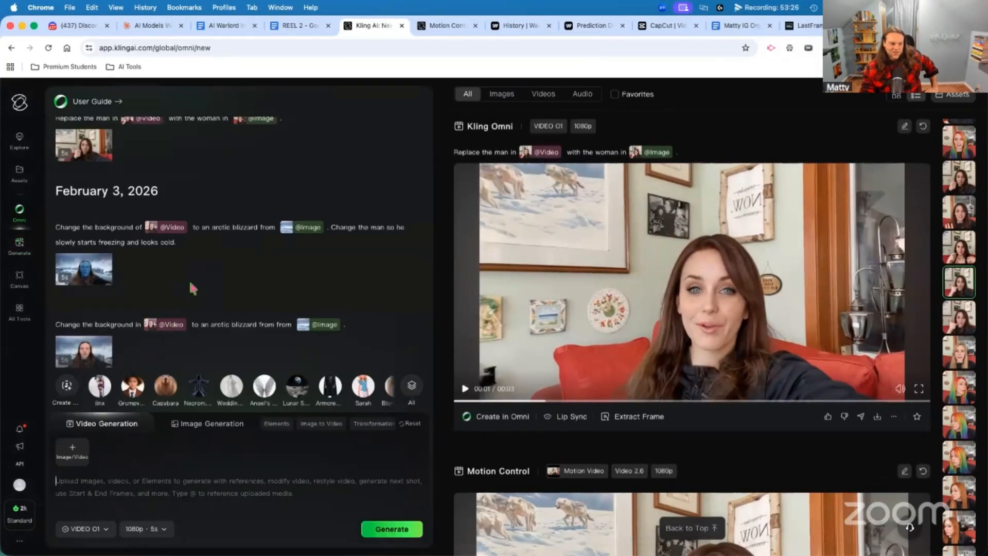
pyautogui.scroll(10, 152, 295)
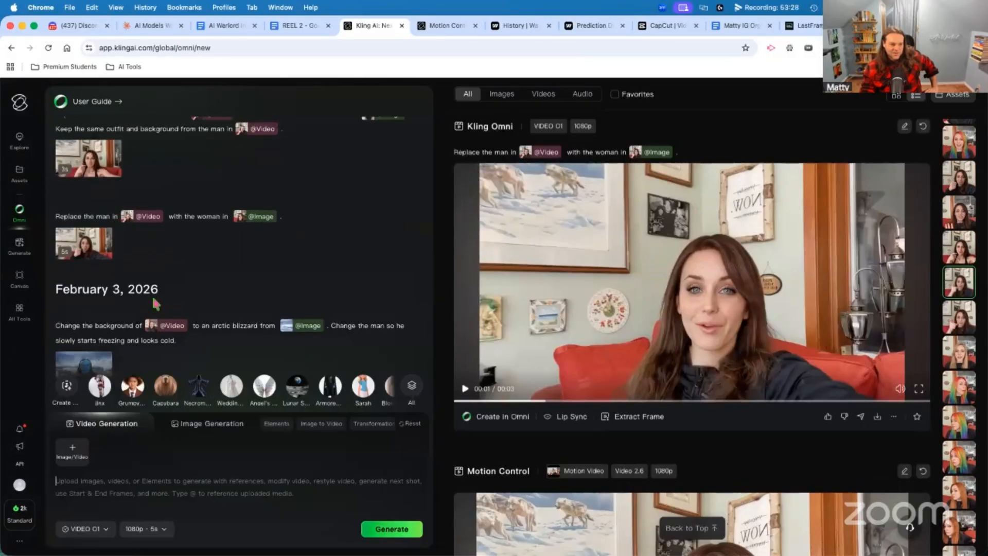
pyautogui.scroll(-3, 155, 304)
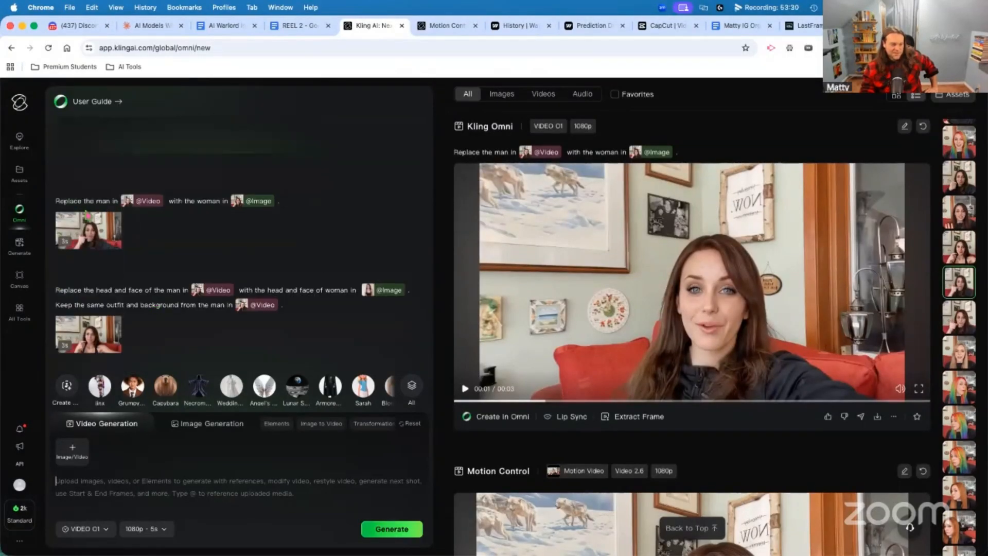
# Step: Review the earlier Omni prompts down to the arctic blizzard background change, and look through the available character elements
pyautogui.moveTo(138, 208)
pyautogui.scroll(-5, 252, 356)
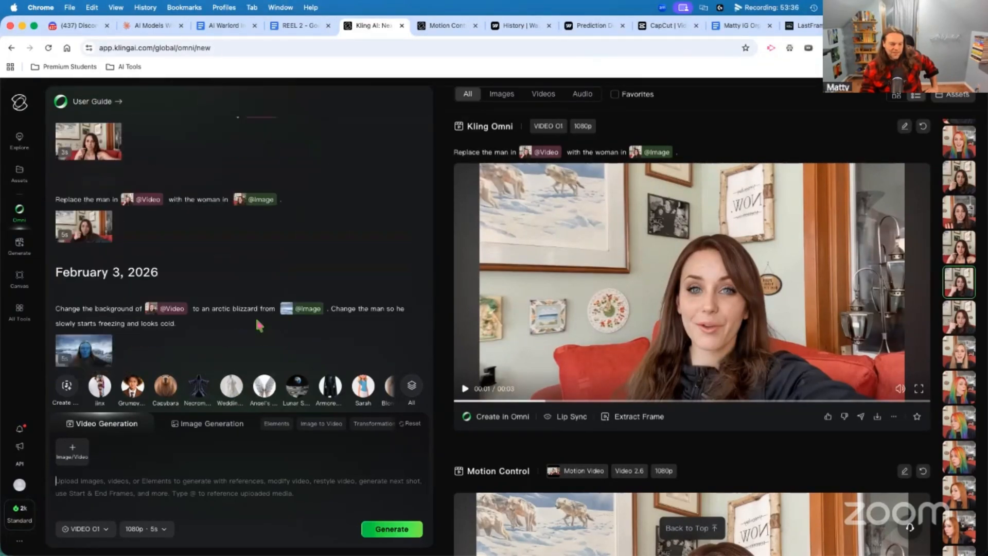
pyautogui.hscroll(2, 216, 394)
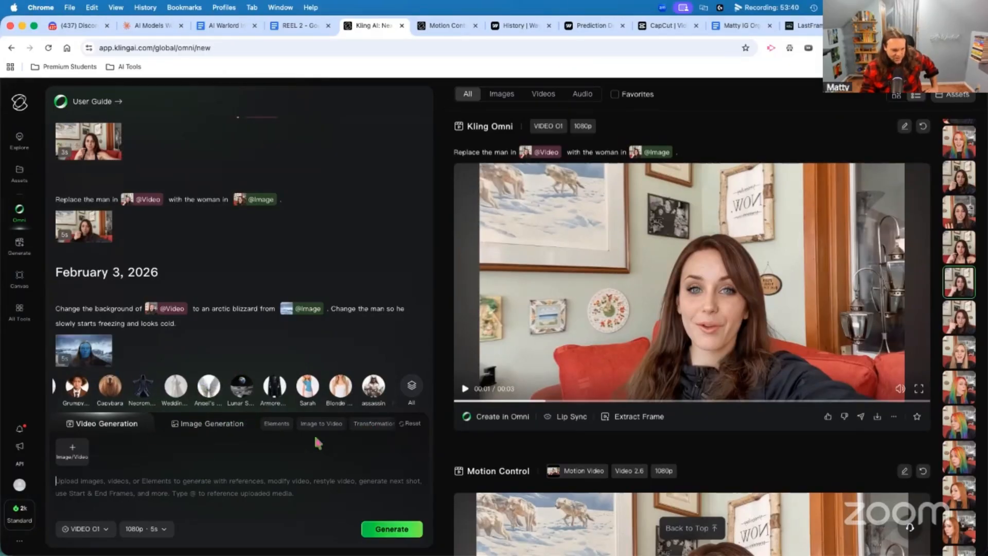
# Step: Compare the input requirements of Omni's Elements, Image to Video, Transformation and Video Reference modes, ending on Video Reference
pyautogui.click(369, 424)
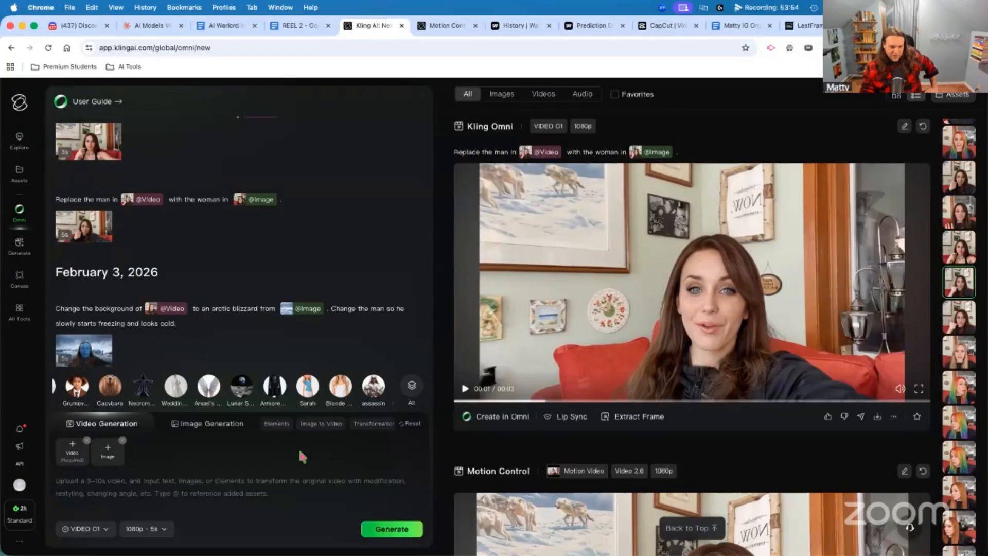
pyautogui.click(276, 423)
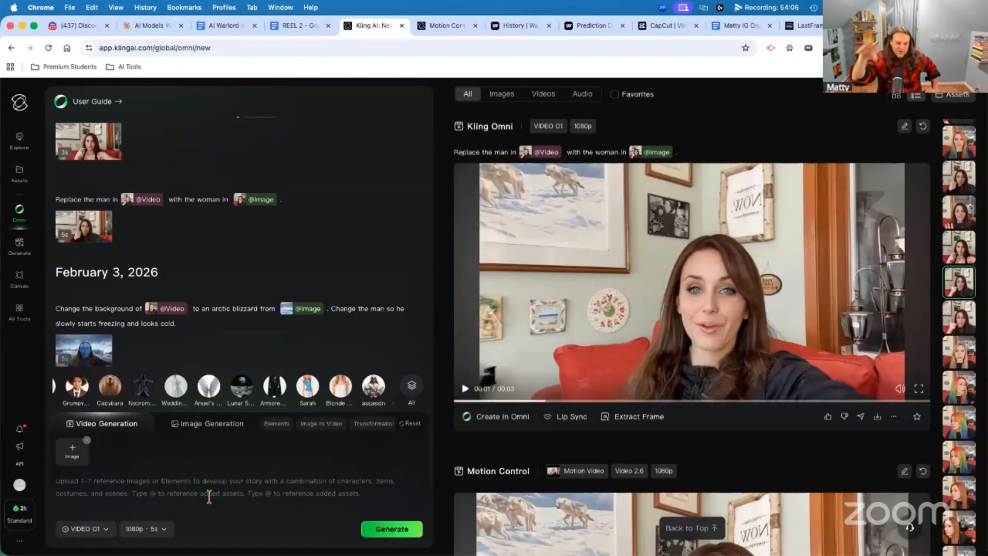
pyautogui.click(317, 427)
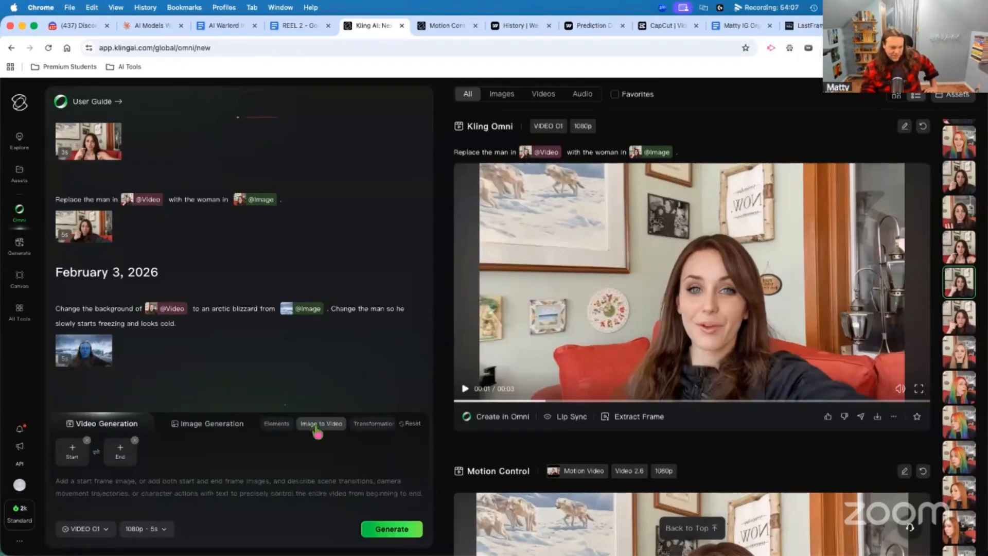
pyautogui.click(365, 427)
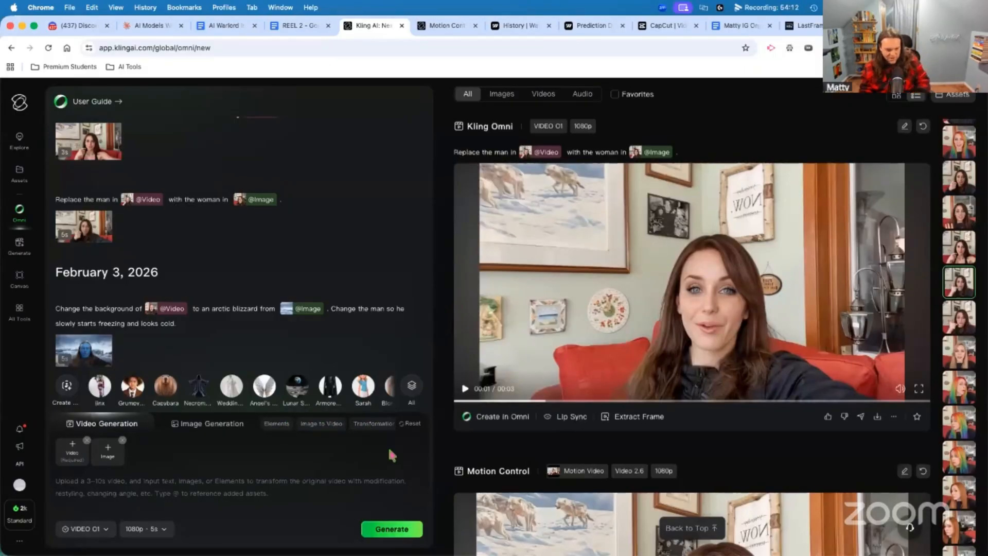
pyautogui.hscroll(3, 386, 432)
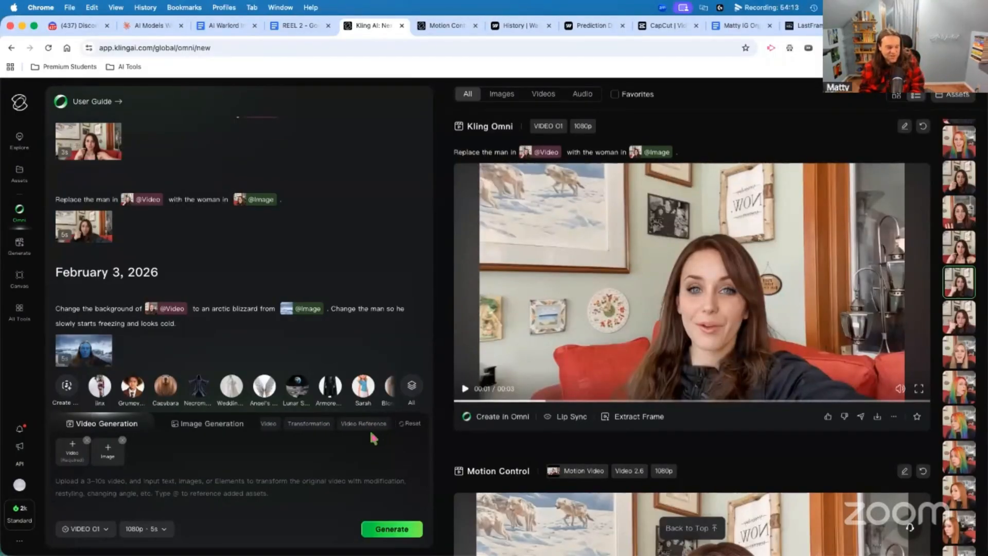
pyautogui.click(366, 425)
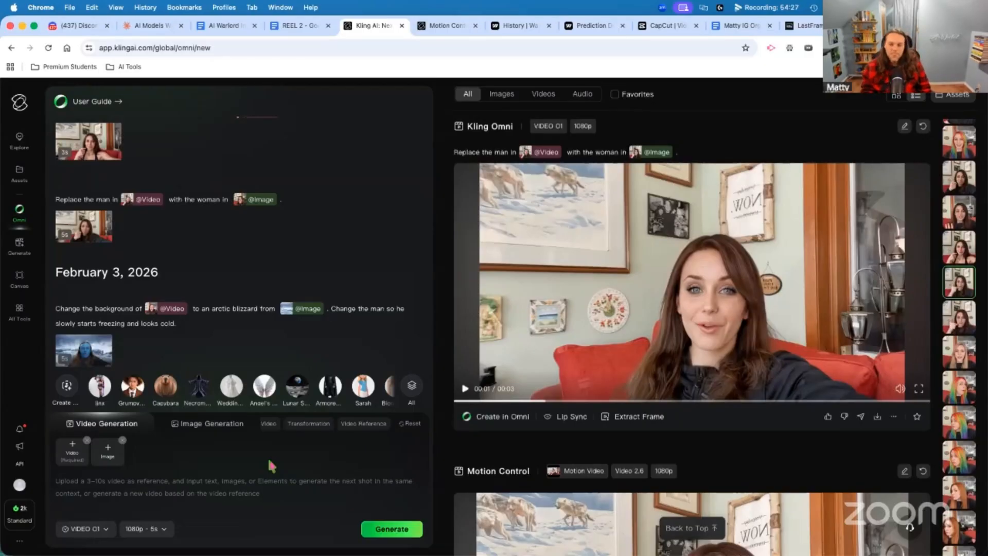
# Step: Play the Kling Omni clip whose prompt replaces the man's head and face while keeping the same outfit and background
pyautogui.click(959, 254)
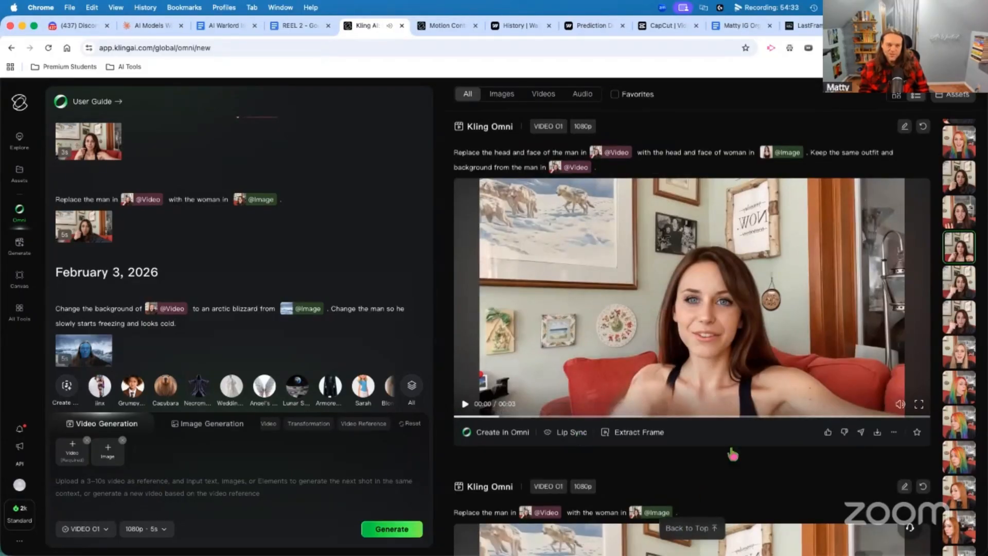
pyautogui.click(697, 397)
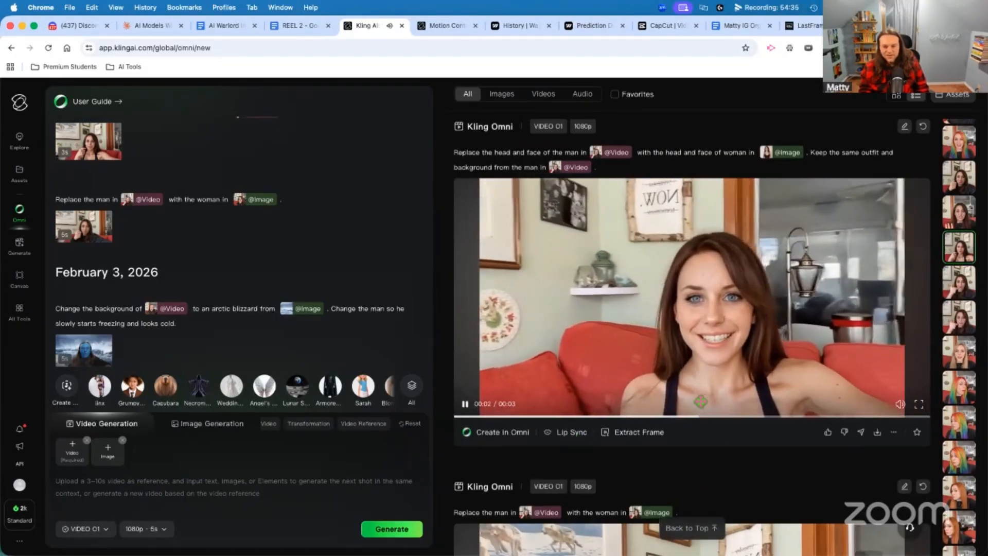
pyautogui.click(852, 409)
# Step: Find the blue-skinned character's Motion Control clip in the generation history and replay it
pyautogui.scroll(3, 976, 295)
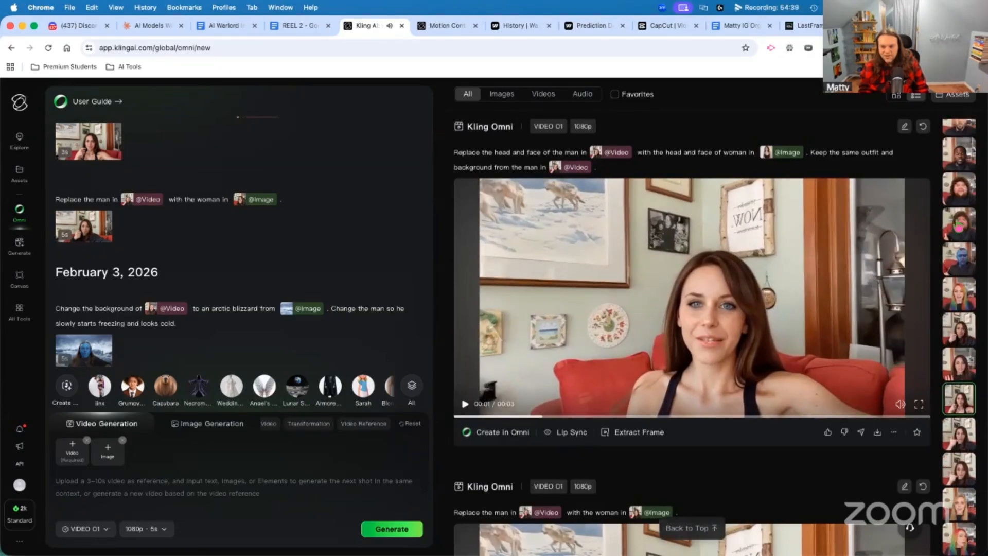
pyautogui.click(966, 280)
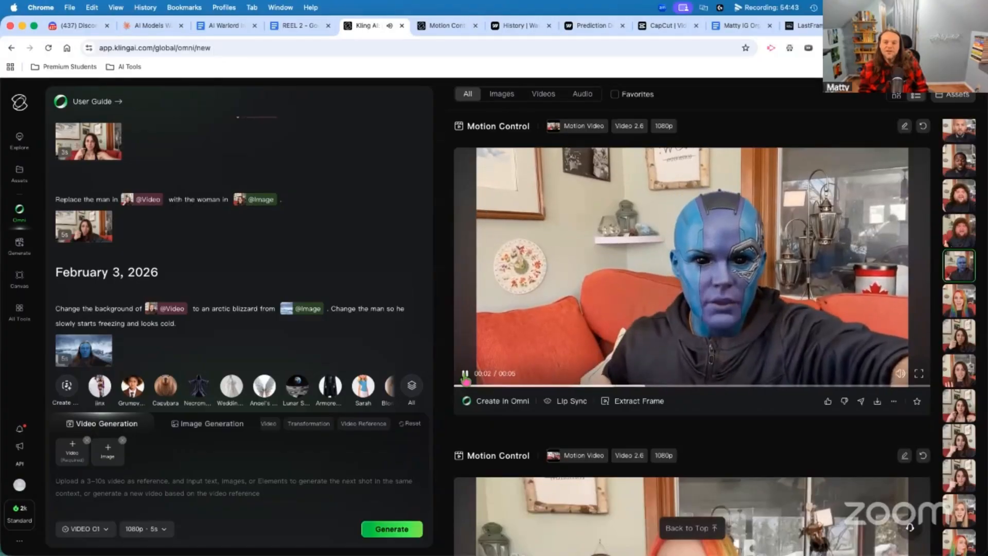
pyautogui.click(465, 376)
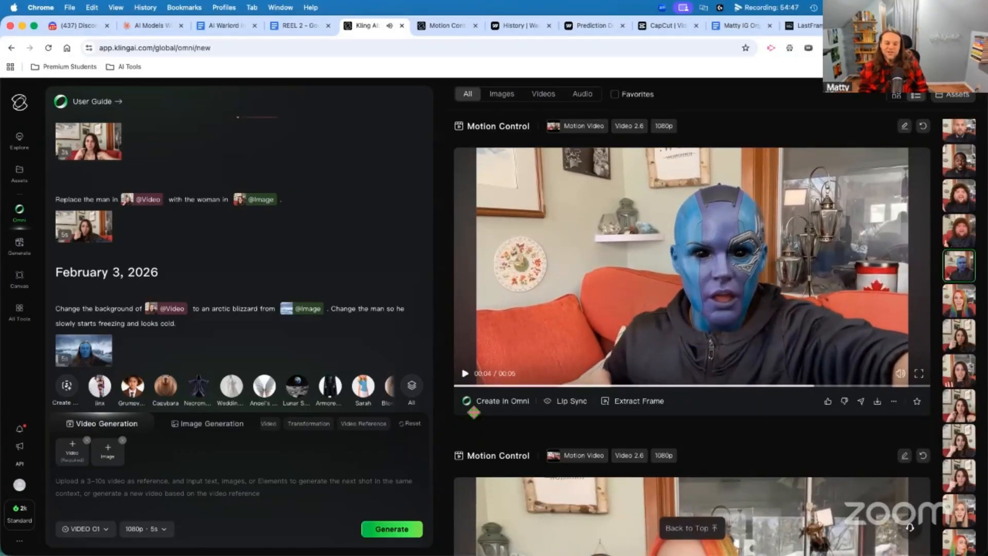
pyautogui.click(465, 374)
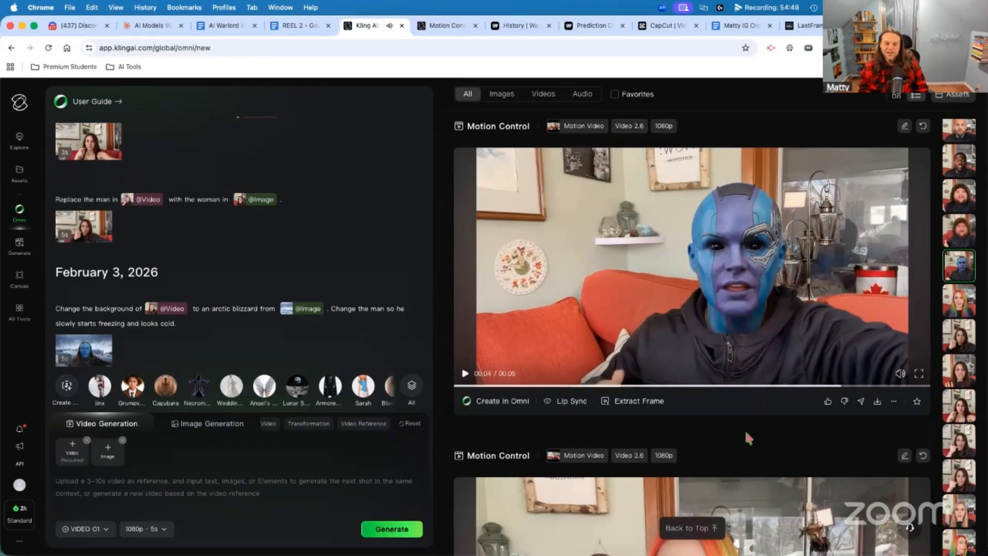
pyautogui.click(466, 375)
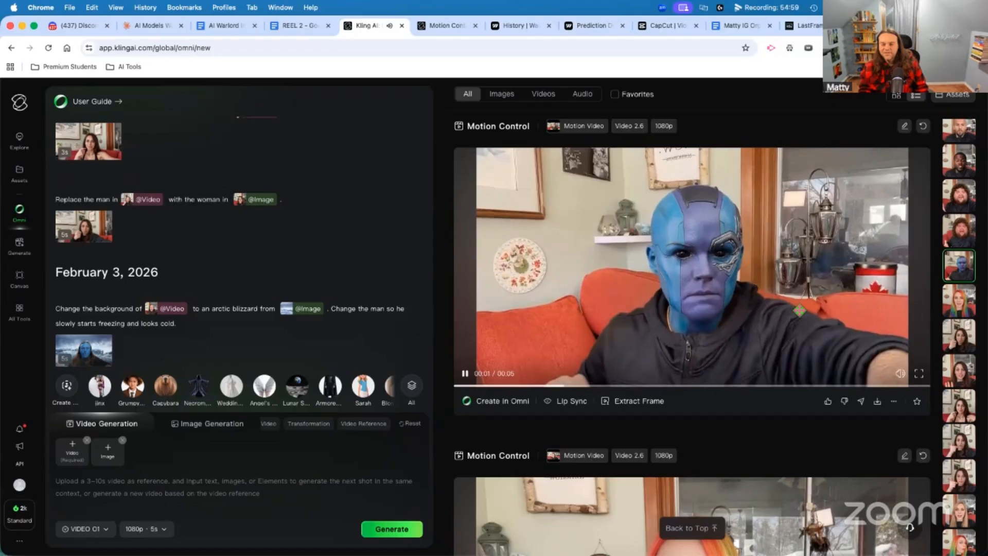
# Step: View the two Motion Control clips of the curly-haired bearded man
pyautogui.click(960, 237)
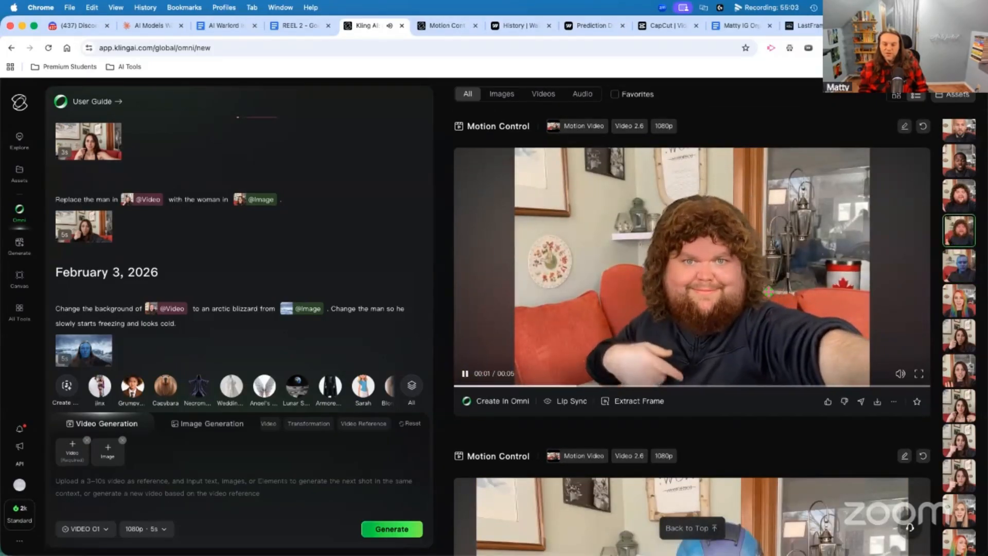
pyautogui.scroll(1, 701, 237)
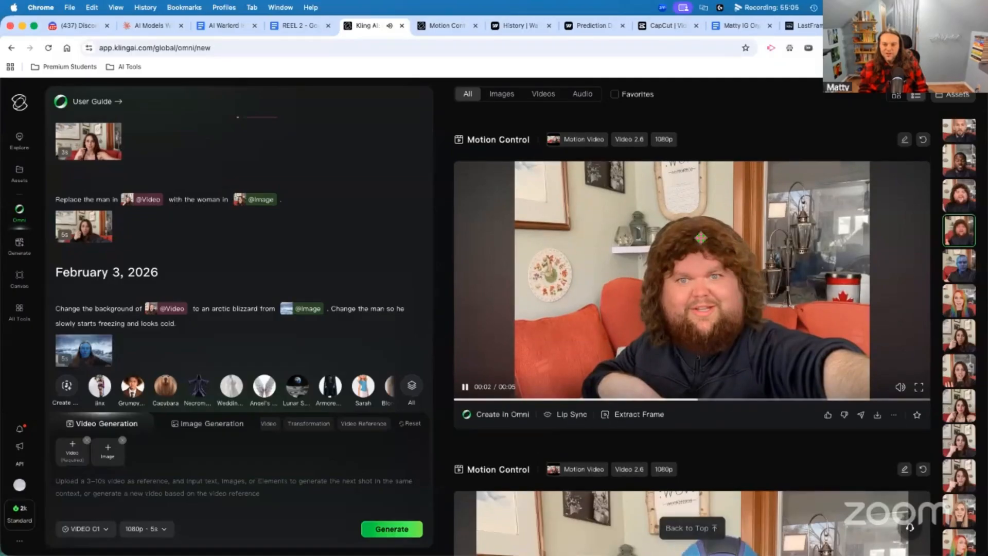
pyautogui.click(959, 198)
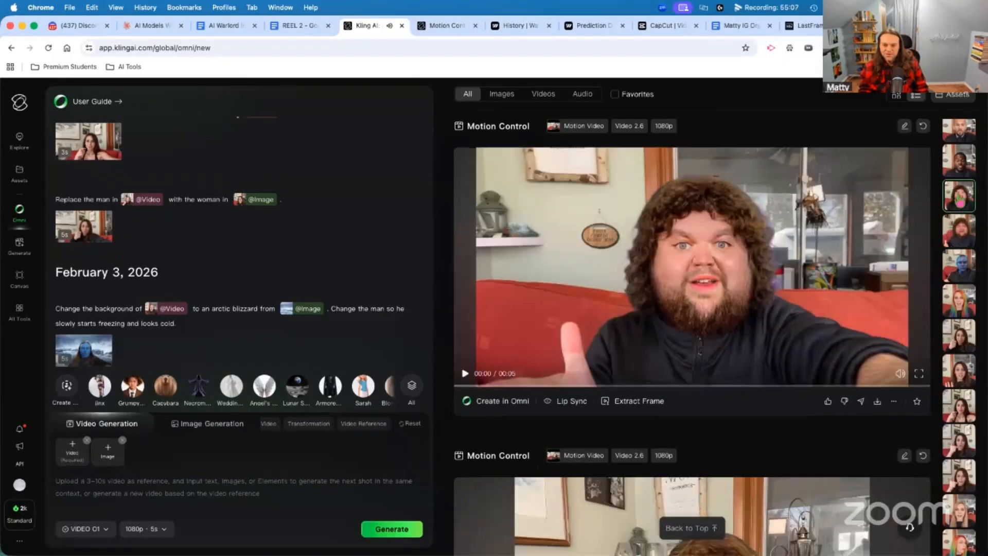
pyautogui.scroll(3, 959, 288)
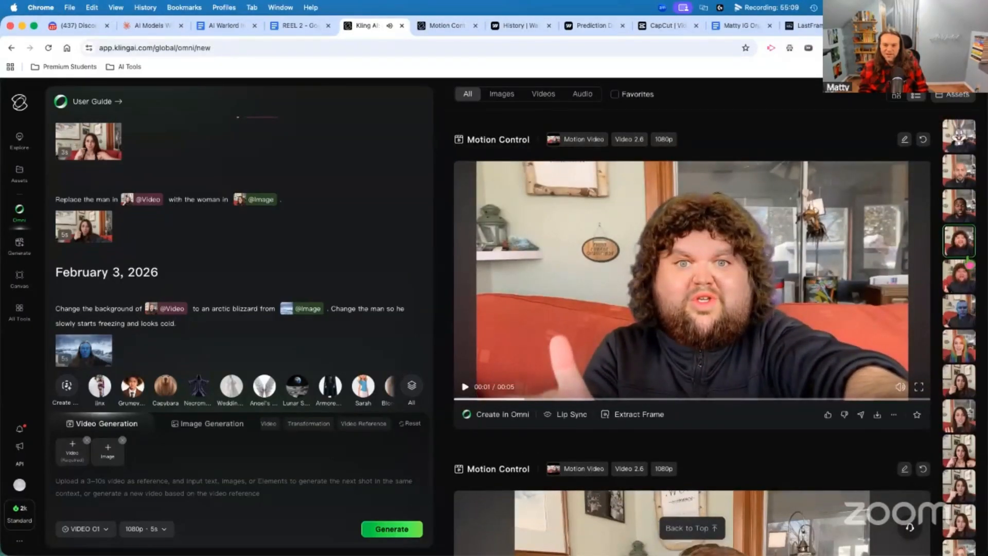
# Step: View the Motion Control clips of the bald man, the cartoon rabbit and the green dragon, playing the dragon clip
pyautogui.scroll(2, 961, 252)
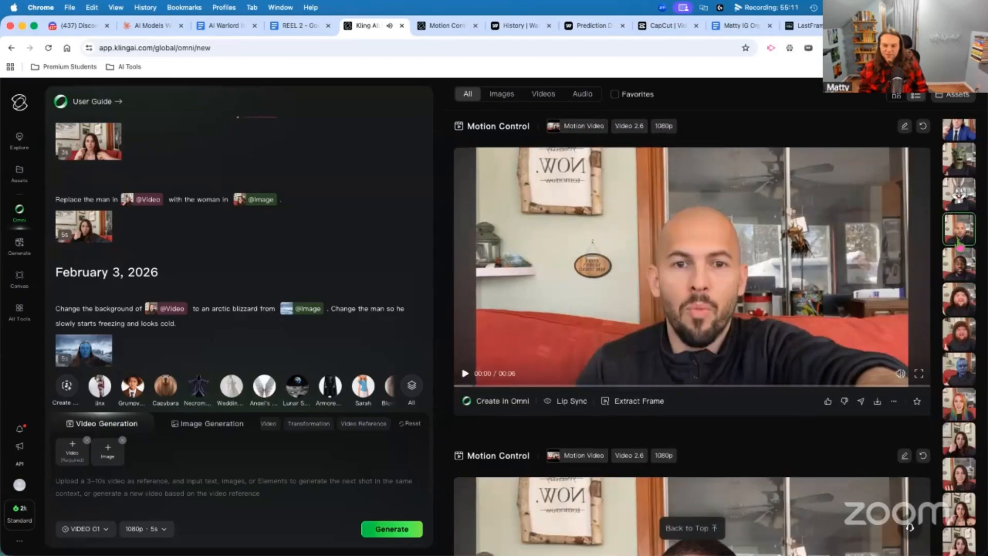
pyautogui.scroll(1, 959, 242)
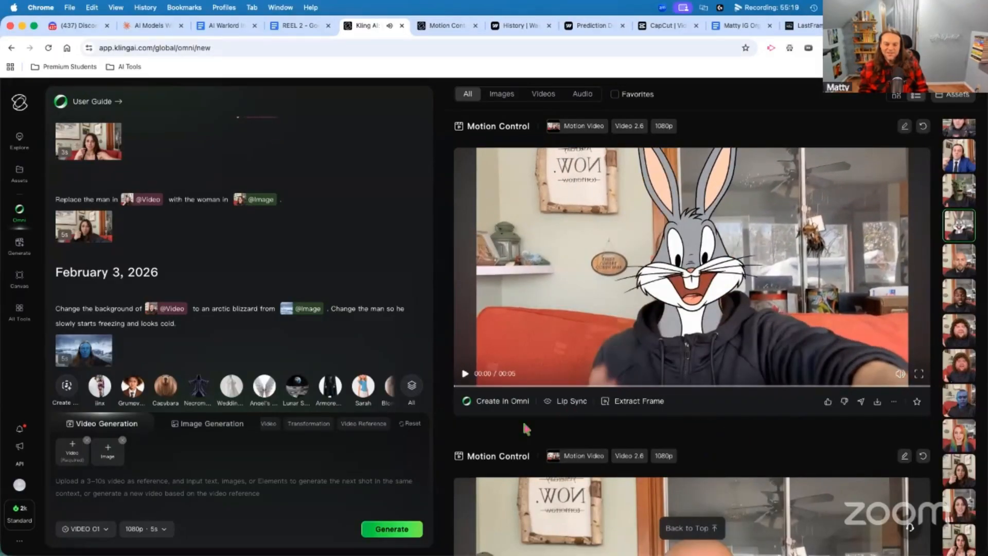
pyautogui.scroll(1, 959, 238)
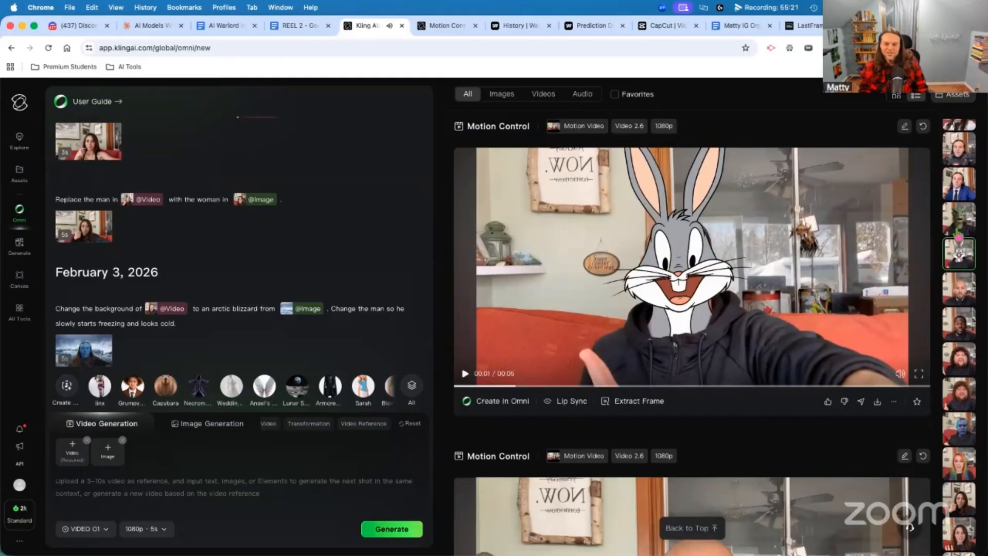
pyautogui.scroll(1, 693, 268)
pyautogui.rightClick(509, 371)
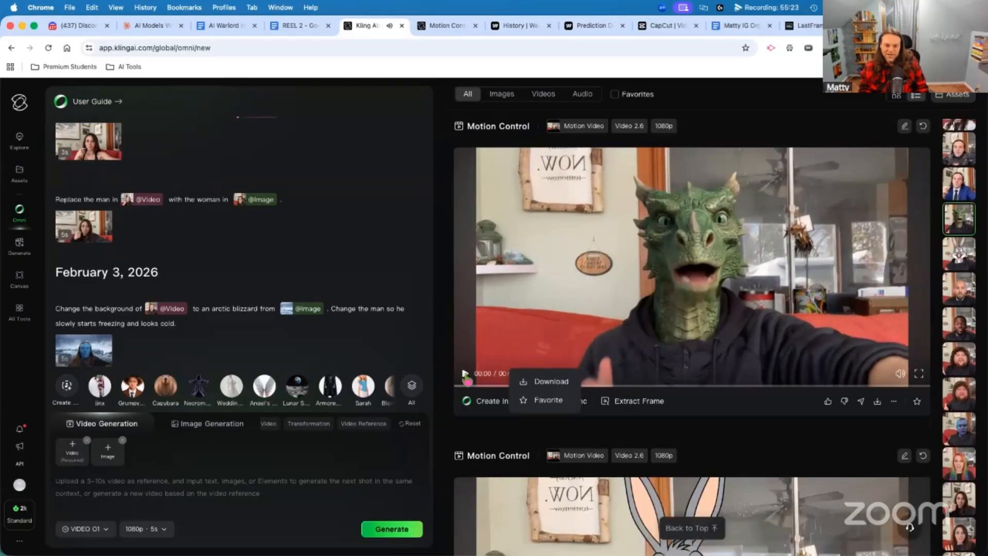
pyautogui.click(811, 437)
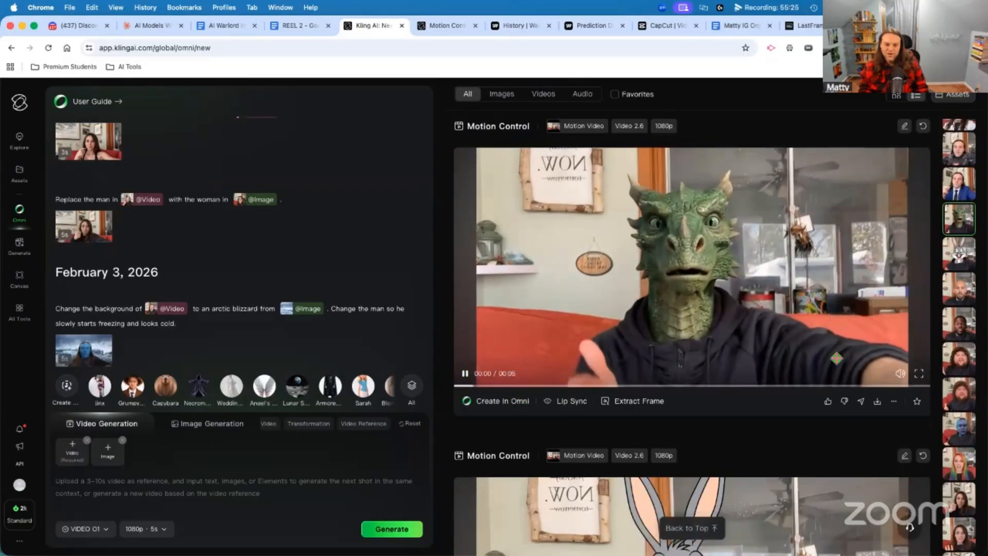
# Step: Compare the Motion Control clips that put the long-haired man in a blue suit and in dark armor
pyautogui.scroll(1, 970, 275)
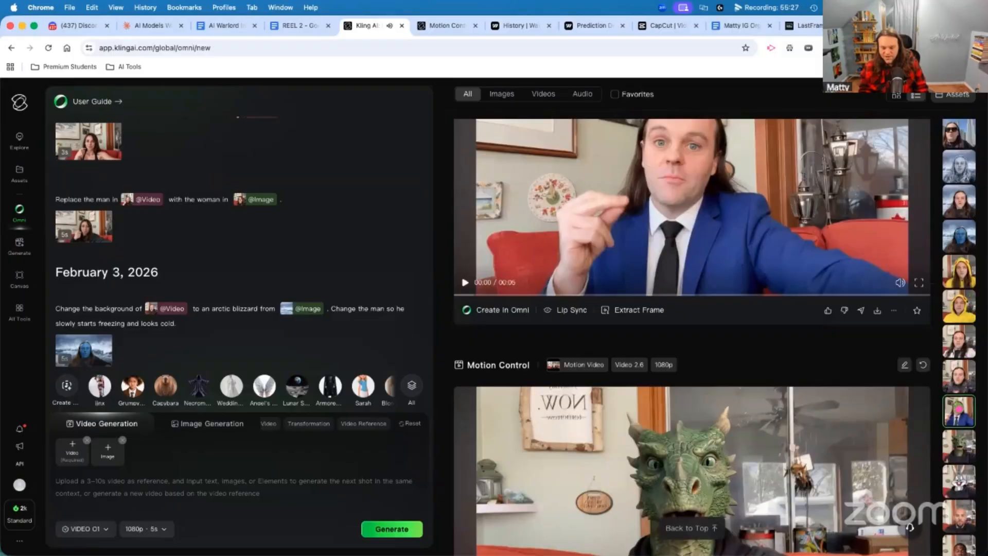
pyautogui.scroll(1, 959, 409)
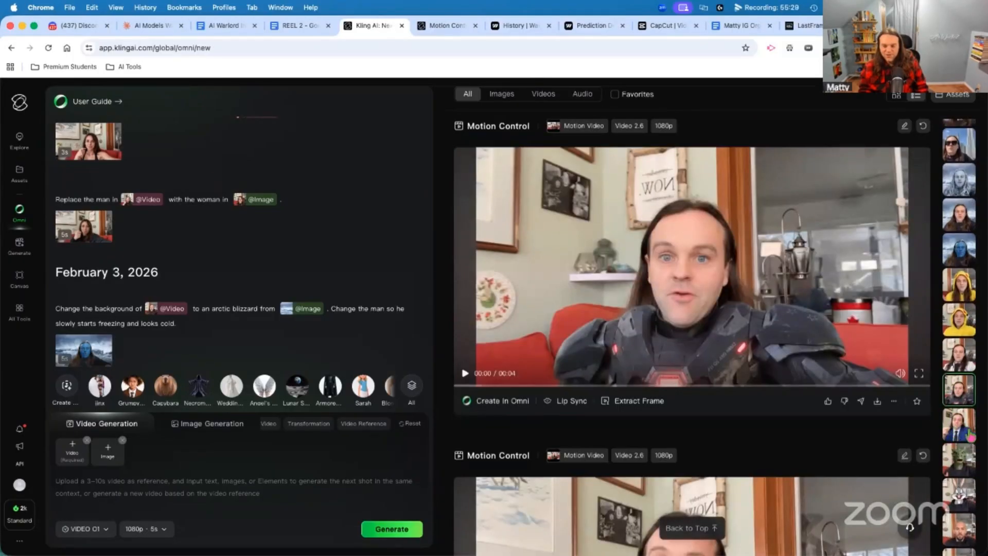
pyautogui.scroll(-1, 970, 437)
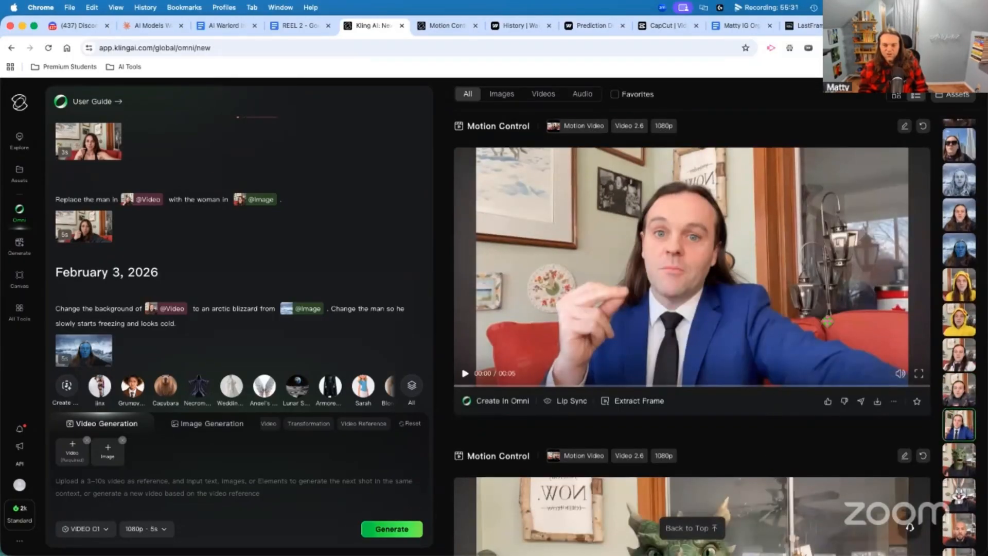
# Step: Play the Kling Omni arctic blizzard clip prompted to make the man slowly start freezing and look cold
pyautogui.scroll(1, 964, 305)
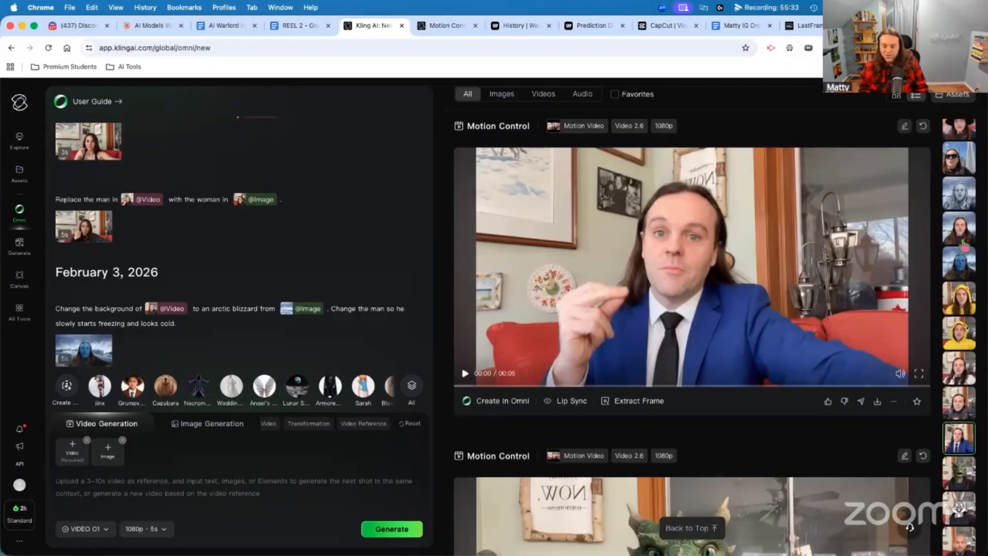
pyautogui.scroll(1, 706, 430)
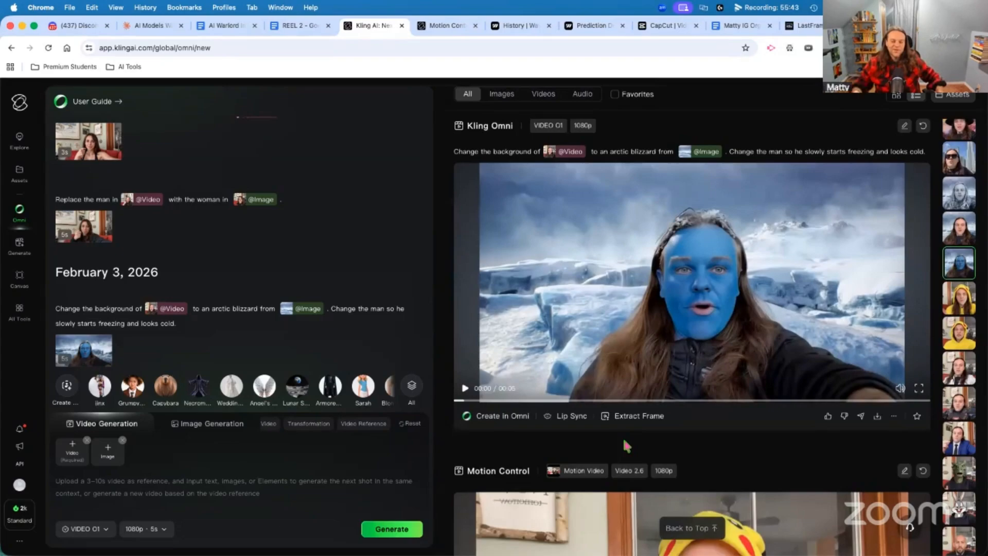
pyautogui.click(465, 388)
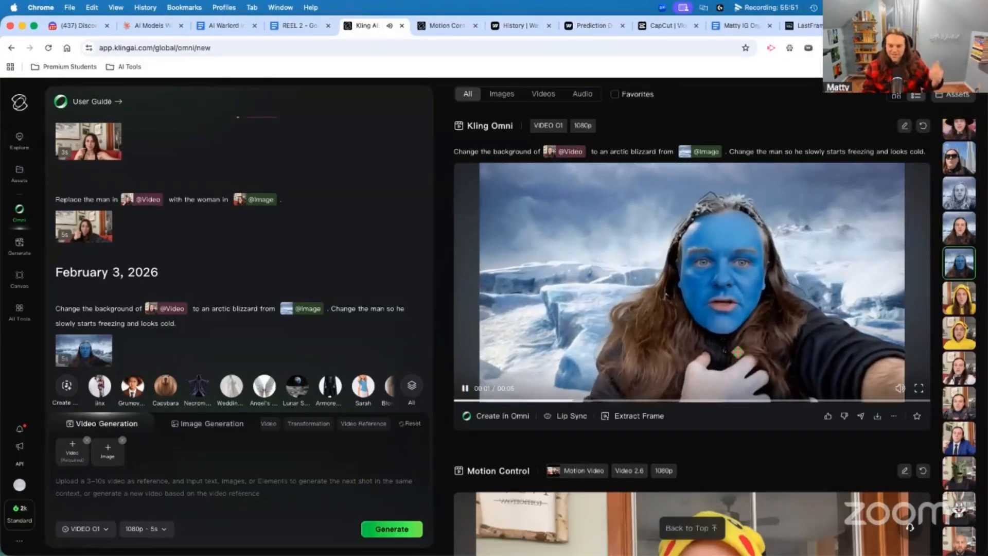
# Step: Play the Omni clip with only the arctic blizzard background change and compare it with the frost-covered man's Motion Control clip
pyautogui.scroll(1, 951, 350)
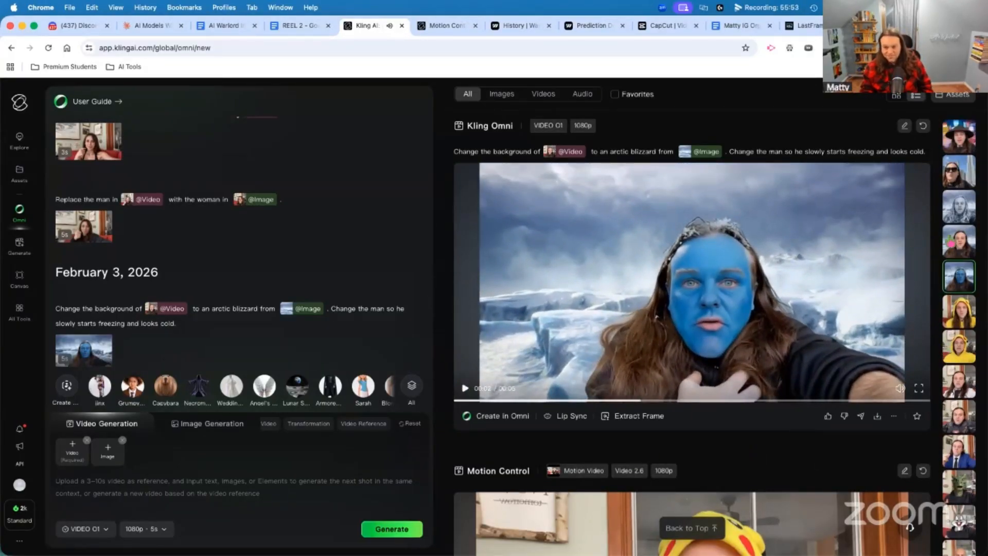
pyautogui.click(957, 241)
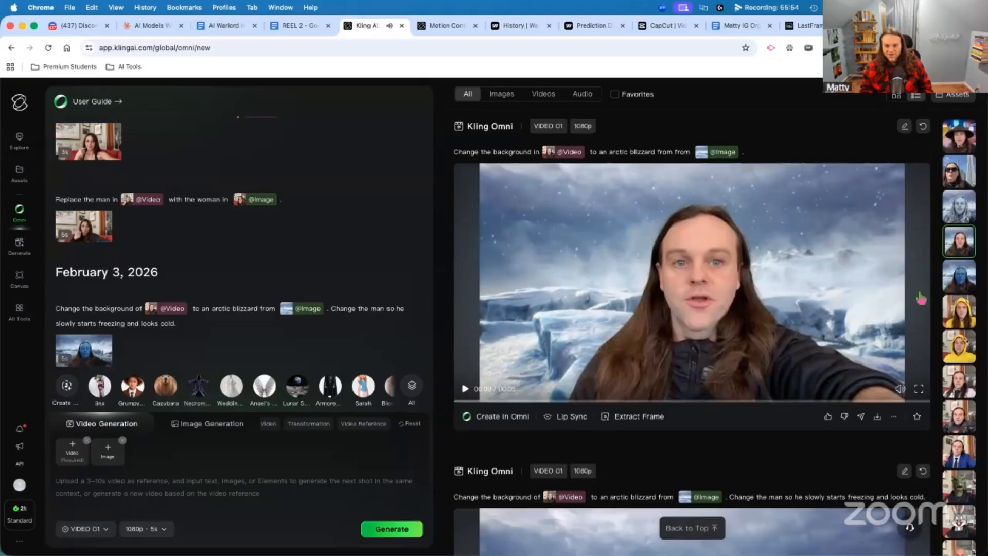
pyautogui.click(464, 391)
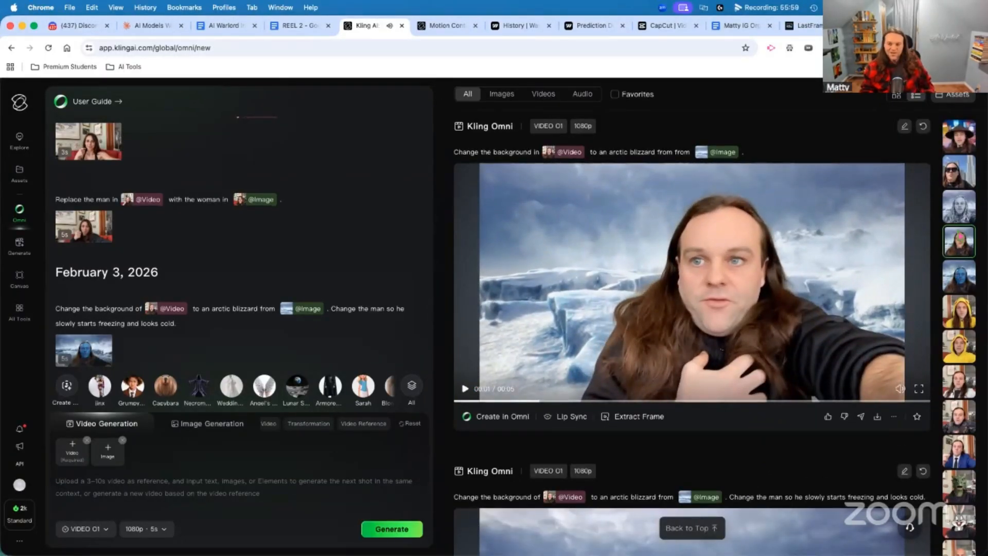
pyautogui.click(960, 221)
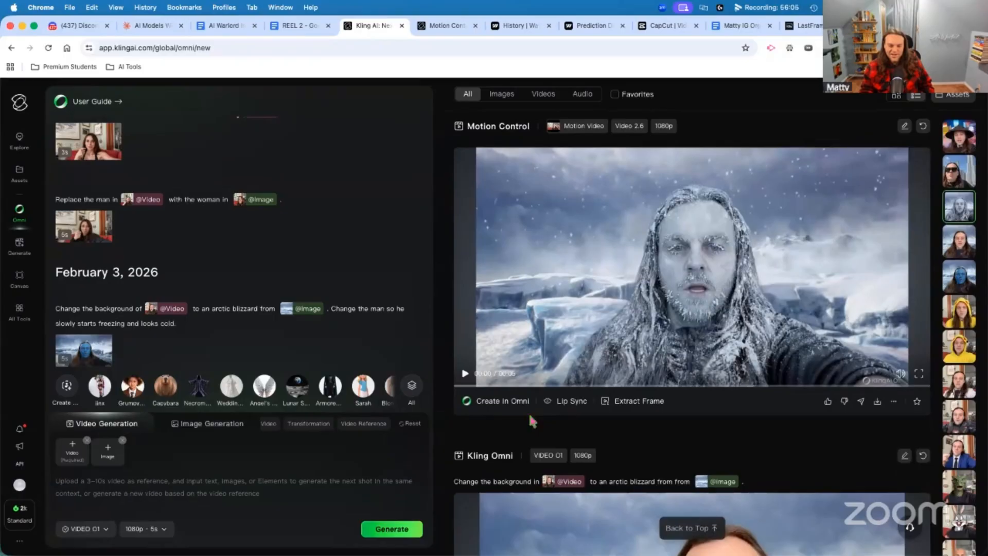
pyautogui.click(465, 374)
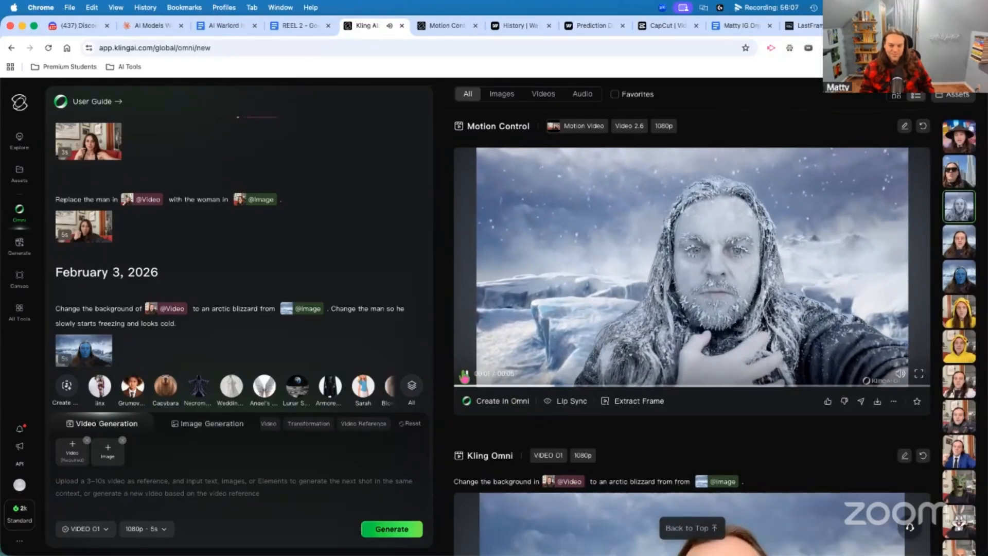
# Step: Play the frost-covered man's Motion Control clip and the clip of the man in sunglasses among city skyscrapers
pyautogui.click(466, 374)
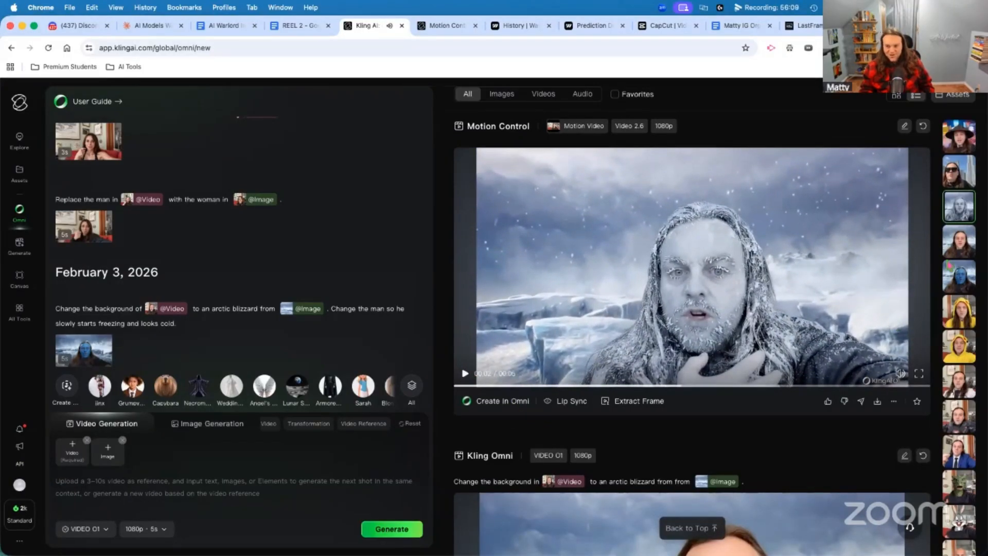
pyautogui.click(952, 186)
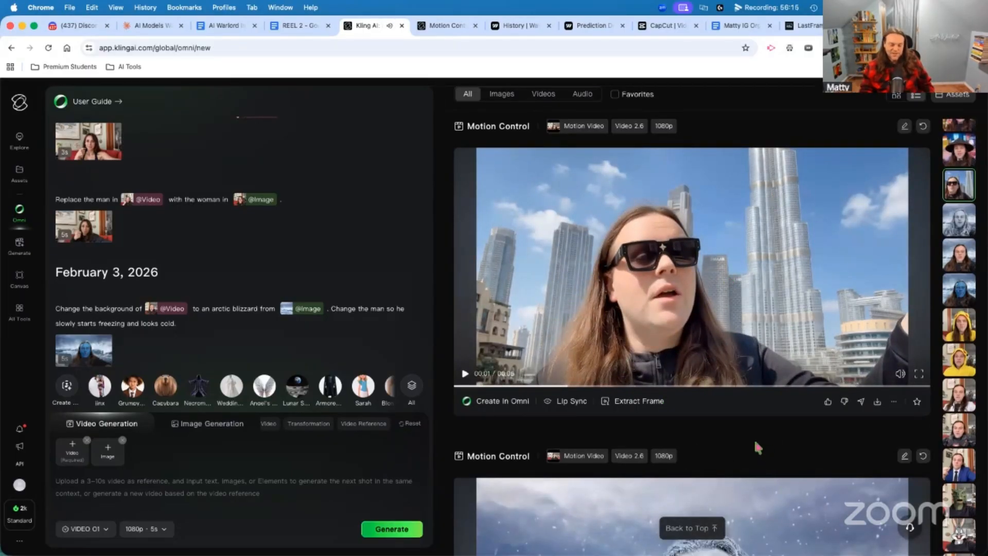
pyautogui.click(715, 271)
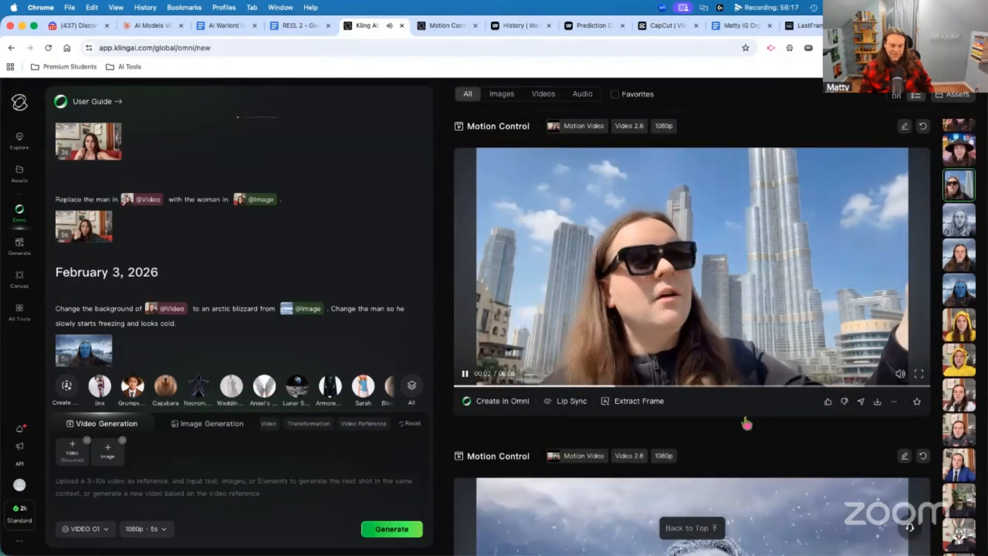
# Step: Play and replay the Motion Control clip of the man in a conical hat at a crowded city crossing
pyautogui.scroll(3, 943, 319)
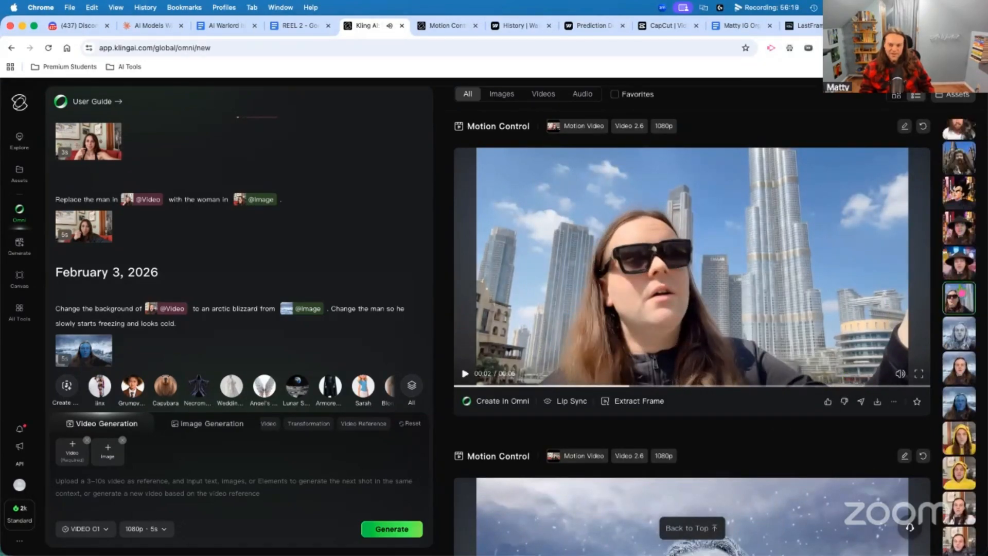
pyautogui.click(959, 262)
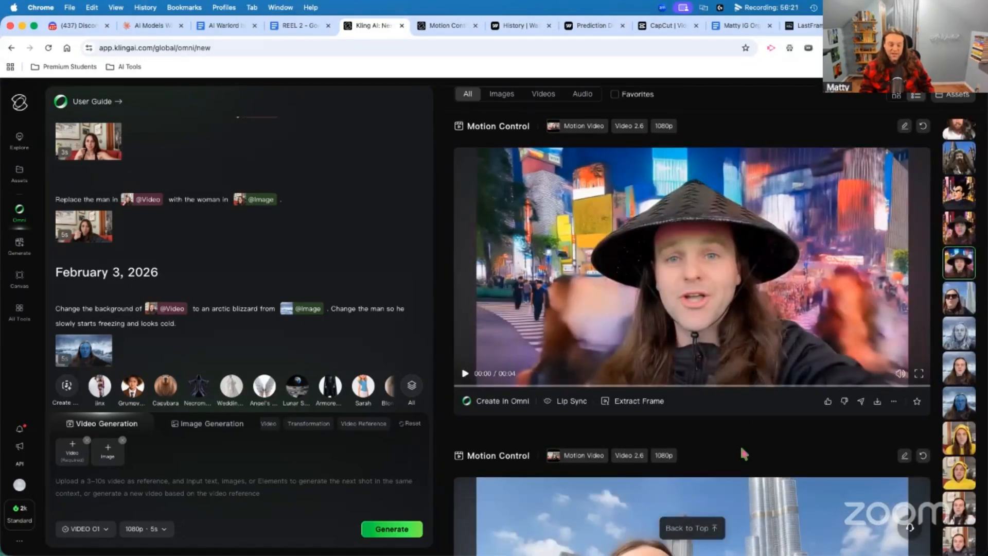
pyautogui.click(465, 373)
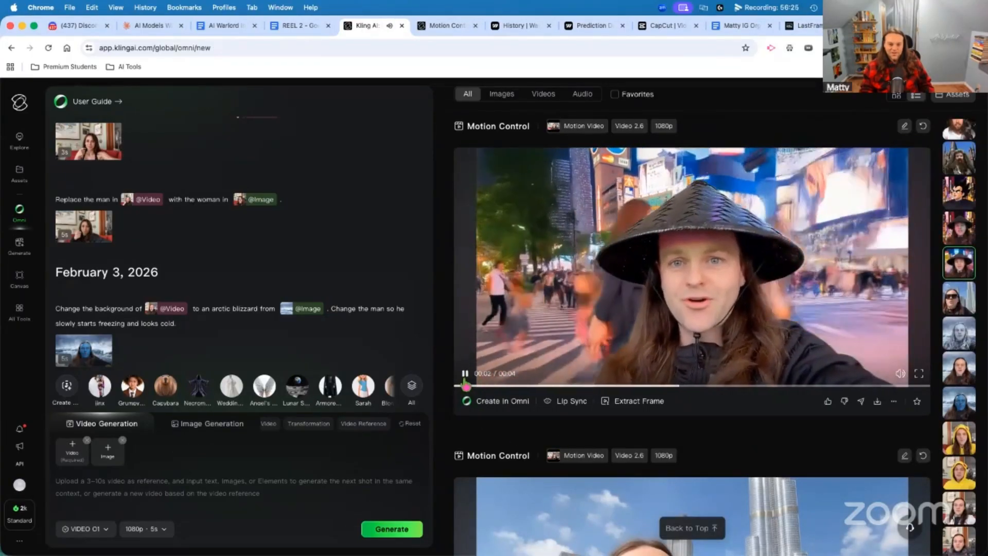
pyautogui.click(465, 378)
pyautogui.moveTo(485, 387); pyautogui.dragTo(463, 377)
pyautogui.click(465, 377)
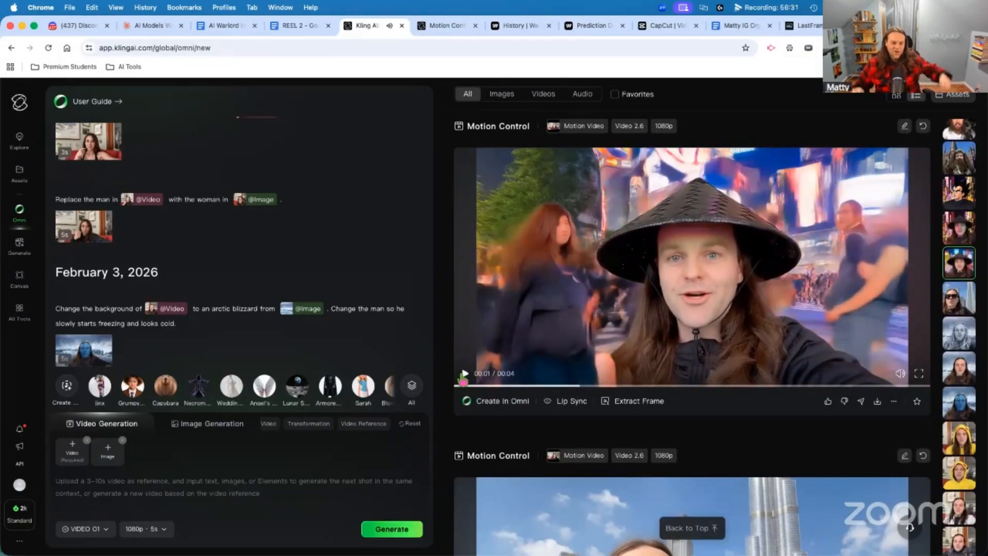
pyautogui.click(463, 375)
pyautogui.click(464, 375)
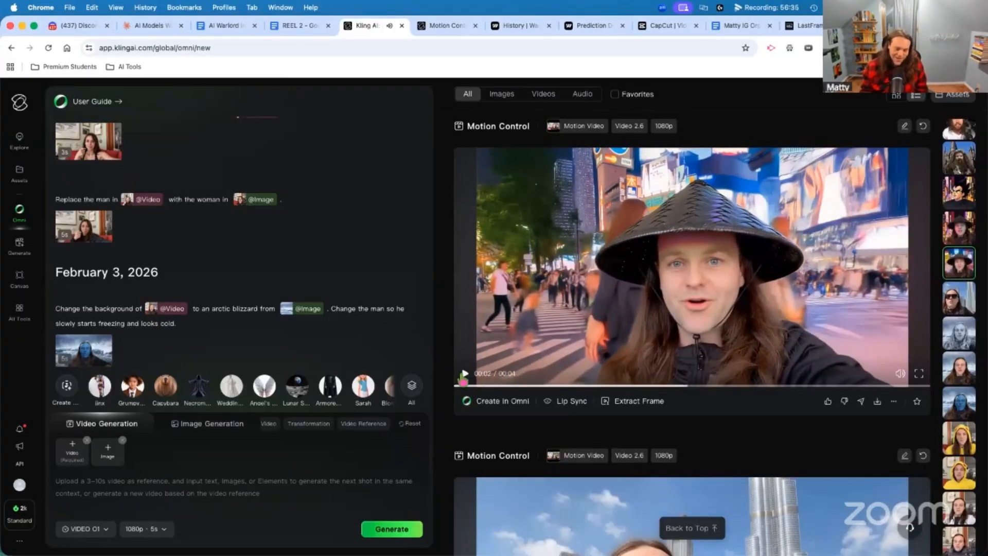
pyautogui.click(464, 375)
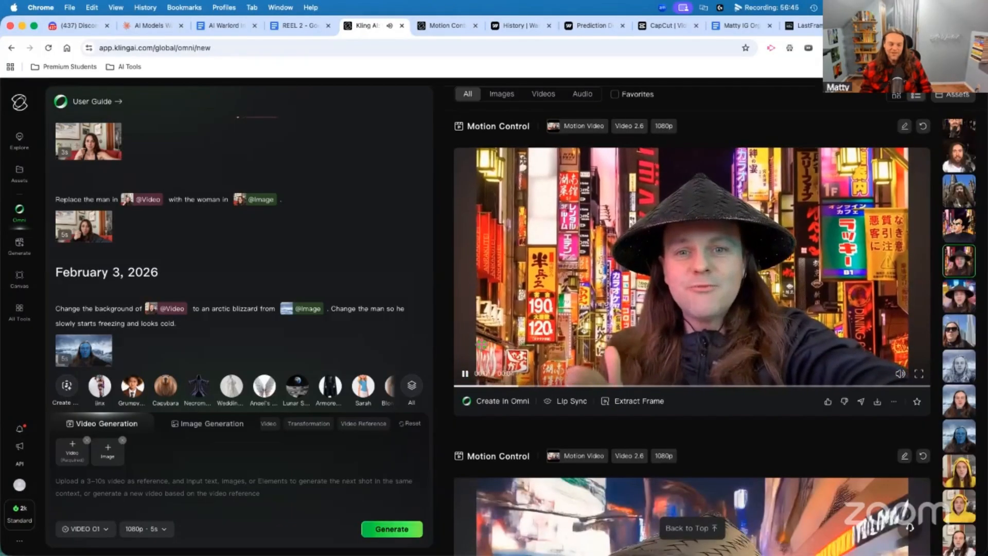
# Step: View the Motion Control clips of the conical-hat man on a neon street, the spiky-haired anime character and the bearded giant at a castle
pyautogui.click(465, 375)
pyautogui.click(704, 275)
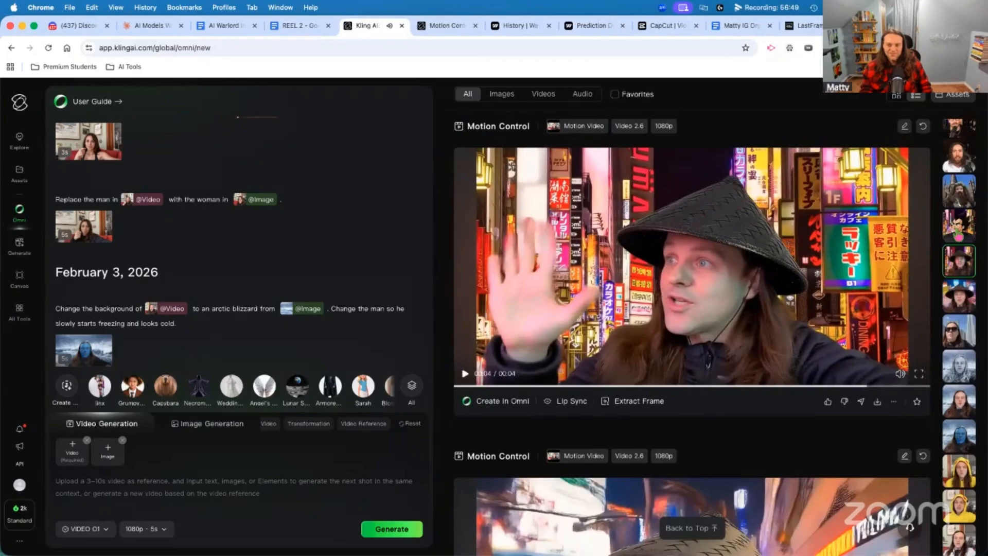
pyautogui.scroll(2, 624, 340)
pyautogui.scroll(1, 624, 340)
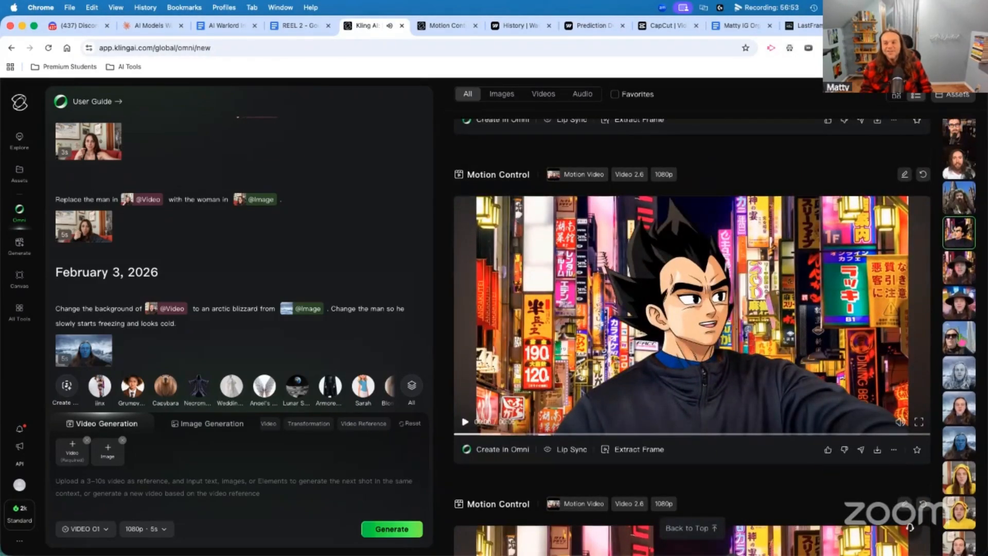
pyautogui.scroll(2, 910, 527)
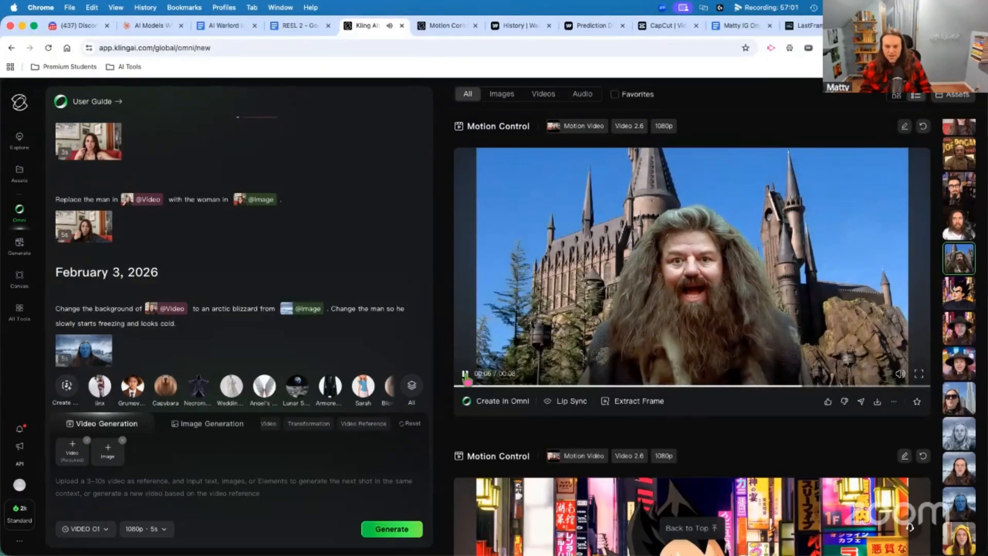
# Step: View the Motion Control clips of the long-haired streamer, Hasan, Joe Rogan and the brown-haired woman on the red couch
pyautogui.click(958, 227)
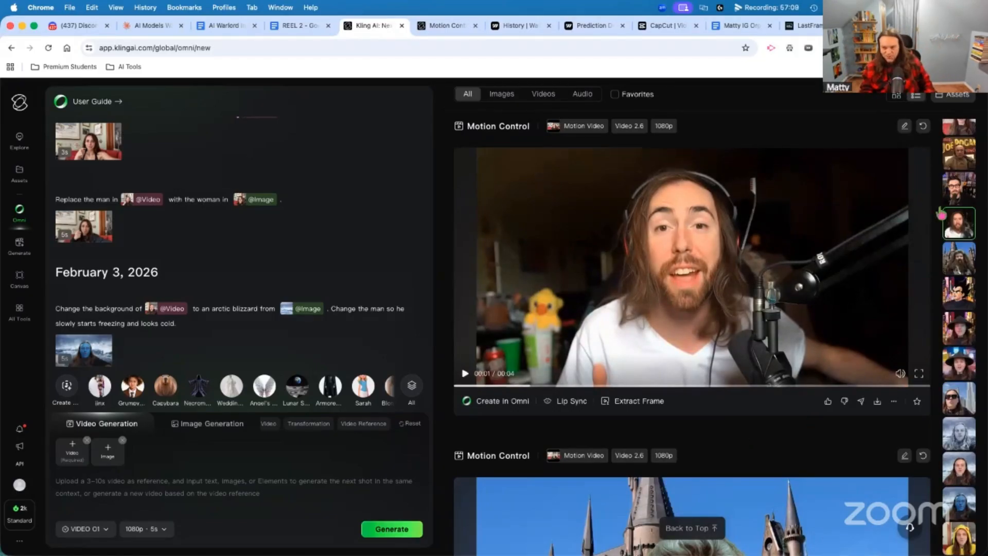
pyautogui.click(958, 189)
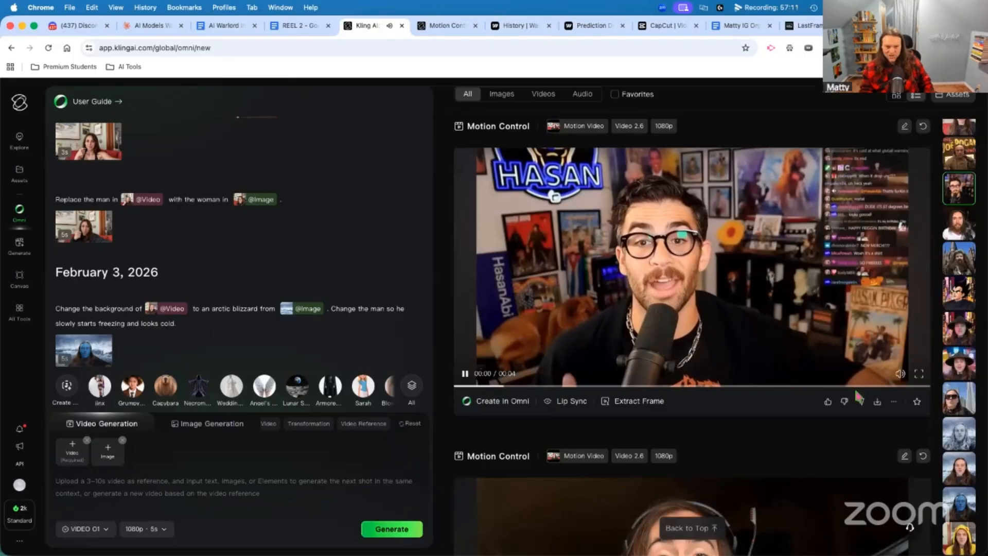
pyautogui.click(963, 157)
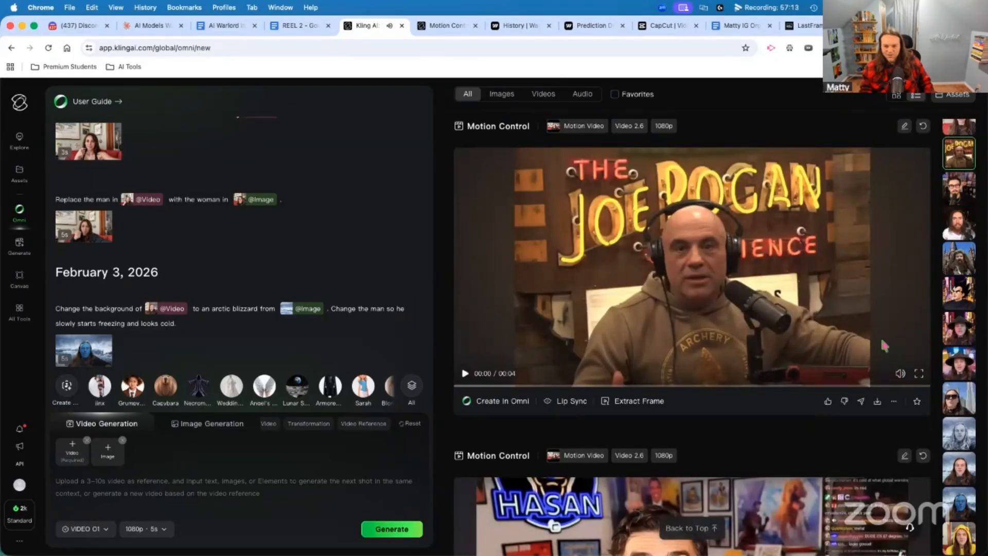
pyautogui.scroll(1, 963, 256)
pyautogui.click(960, 137)
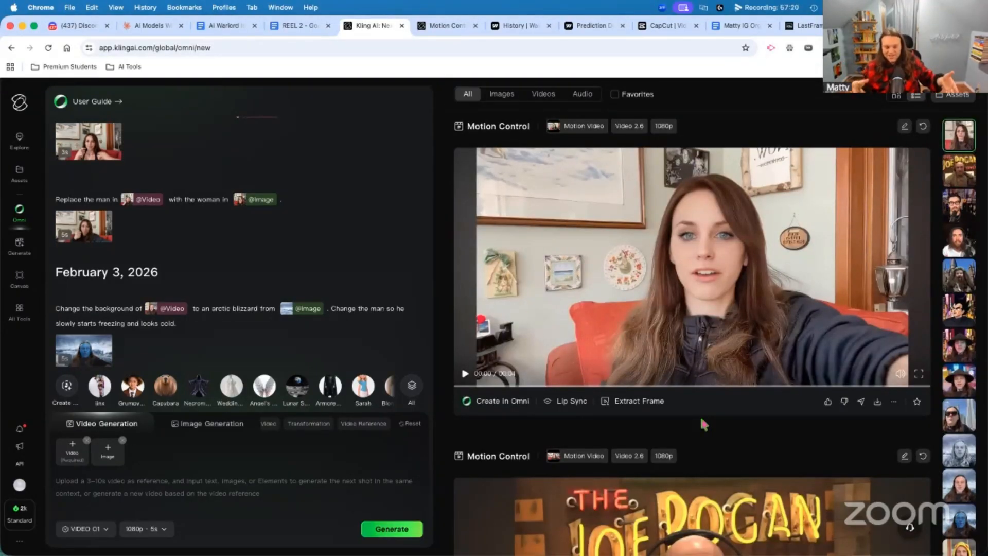
# Step: Switch to the Reel 2 project in CapCut and move the playhead to the start of the timeline
pyautogui.click(666, 31)
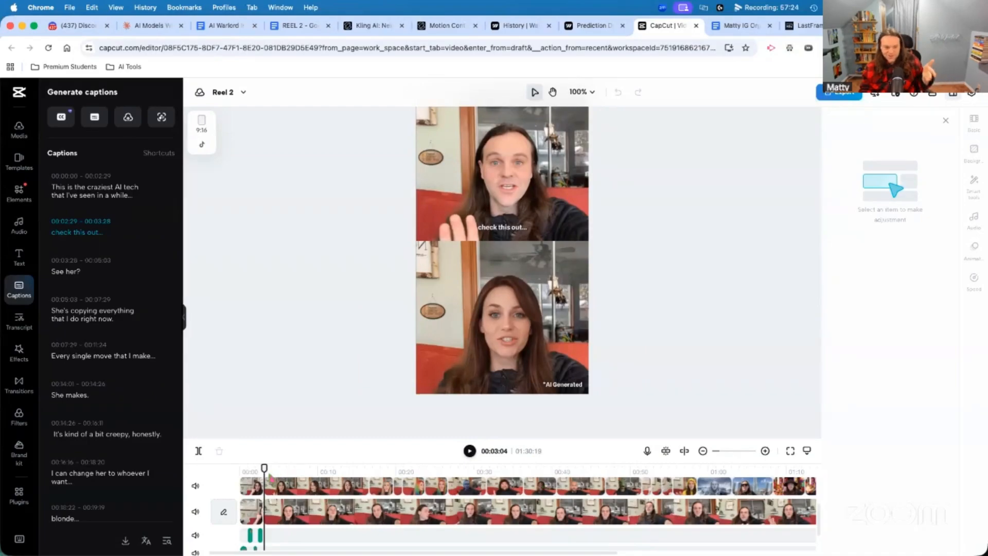
pyautogui.moveTo(264, 469); pyautogui.dragTo(240, 469)
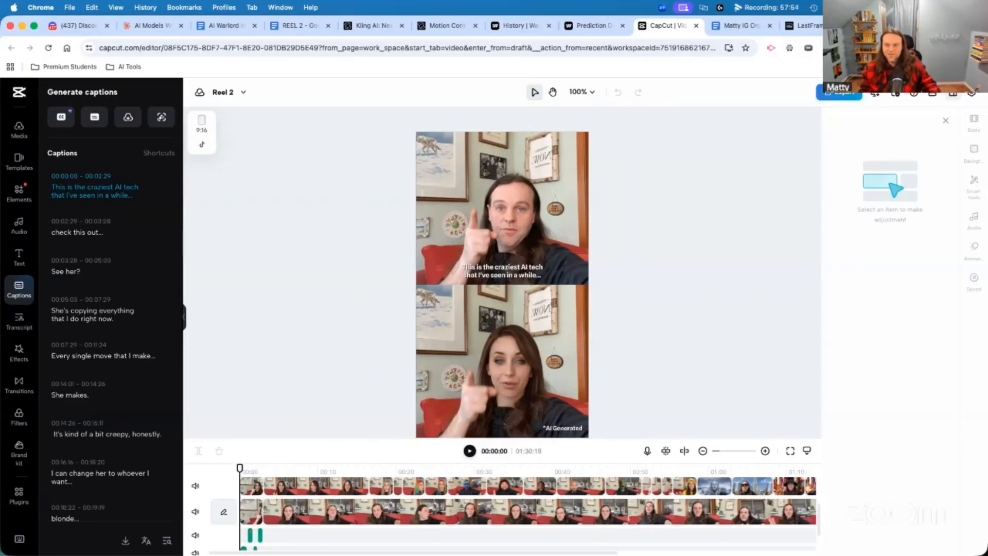
# Step: Open the Vocal Remover and Isolation page at vocalremover.org in a new browser tab
pyautogui.press('super+t')
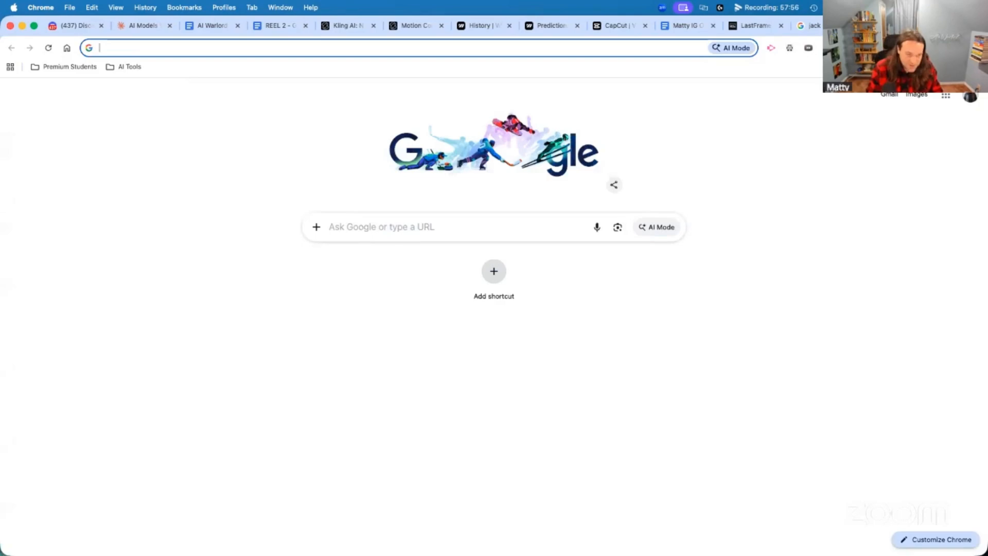
pyautogui.write('remove')
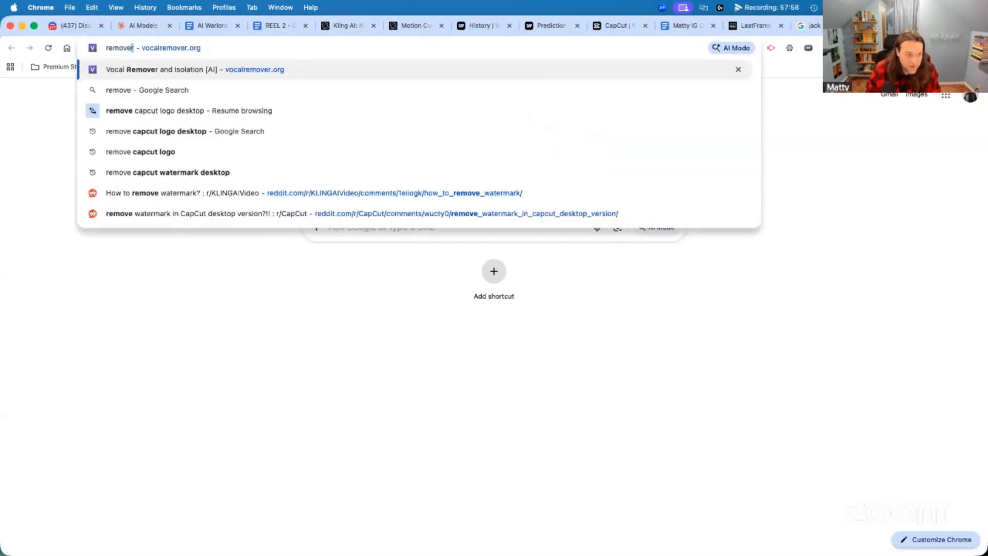
pyautogui.press('Return')
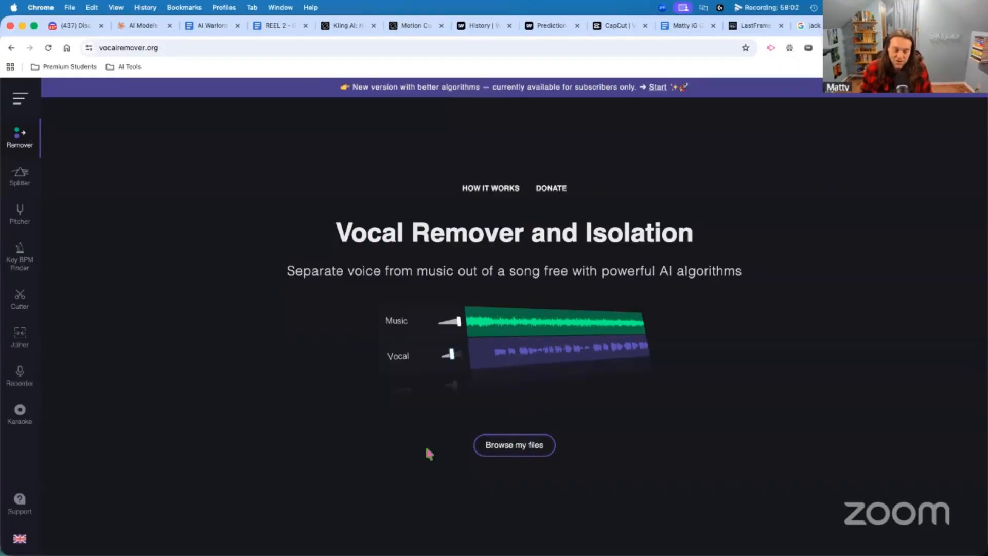
# Step: Upload the MP4 from Downloads whose name begins "Companies that own" to separate its music and vocals, and show the save options
pyautogui.click(518, 448)
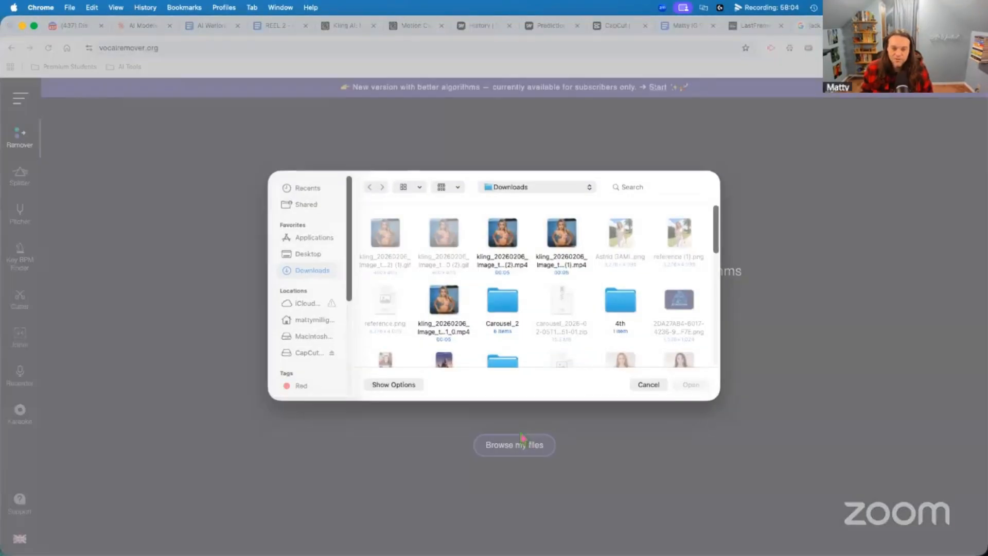
pyautogui.scroll(-5, 474, 270)
pyautogui.scroll(3, 455, 308)
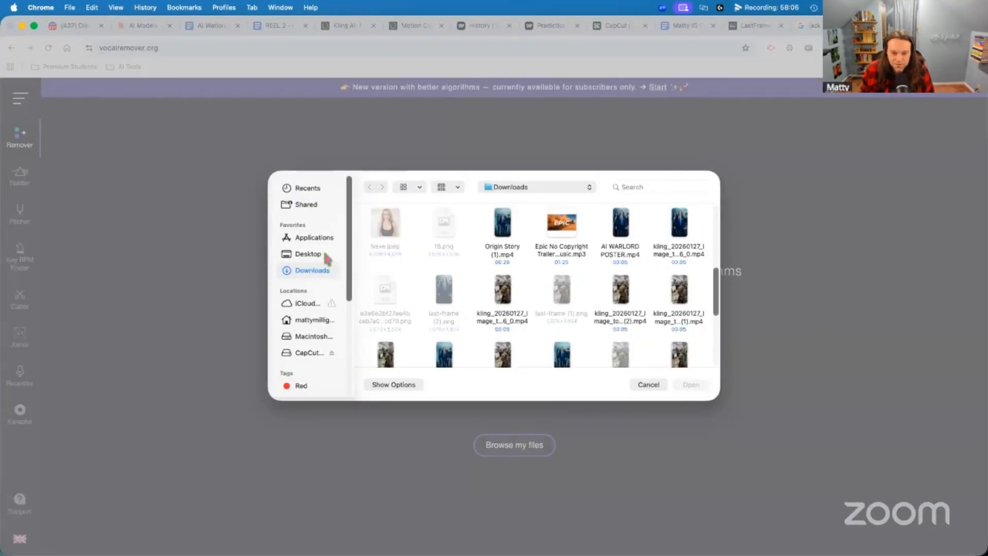
pyautogui.click(309, 254)
pyautogui.scroll(-5, 467, 296)
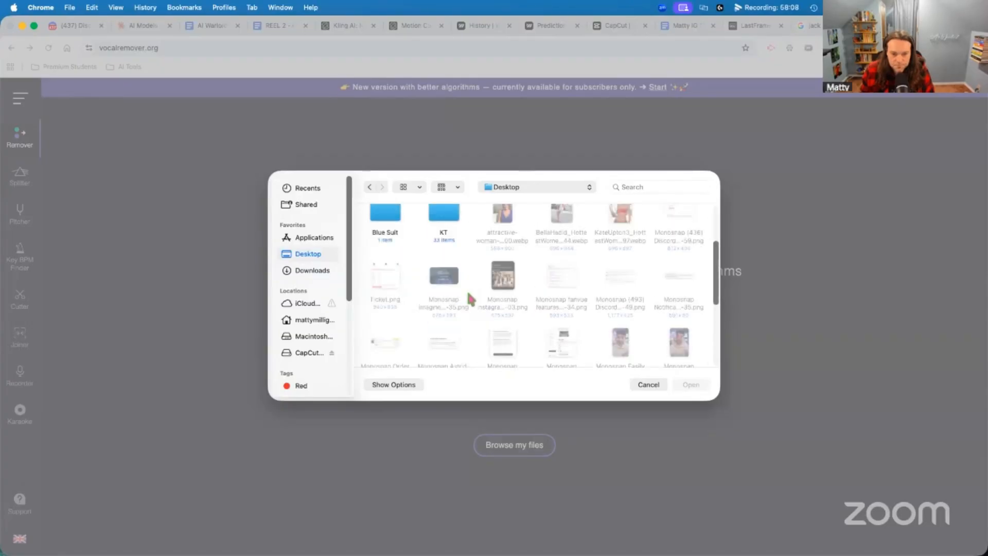
pyautogui.scroll(5, 380, 286)
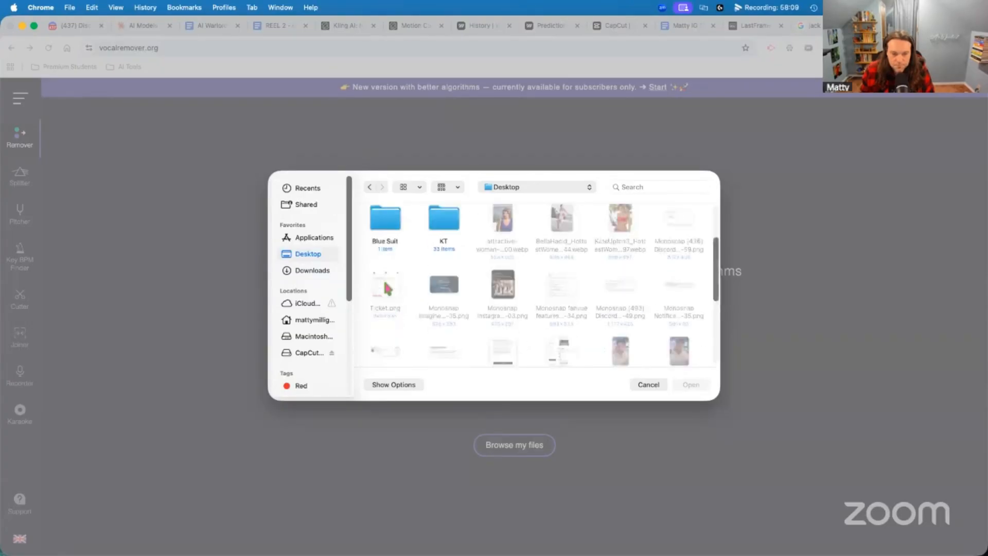
pyautogui.click(315, 273)
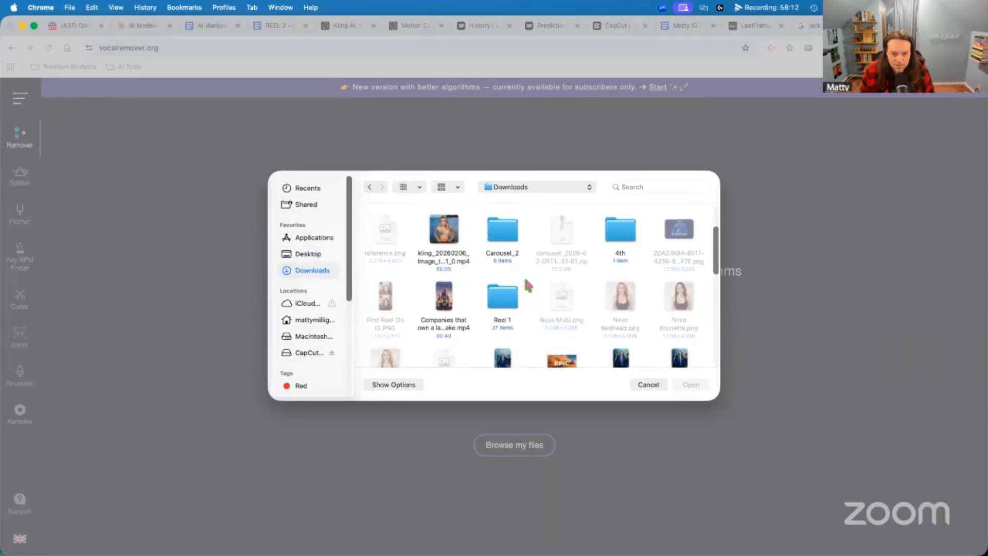
pyautogui.doubleClick(451, 324)
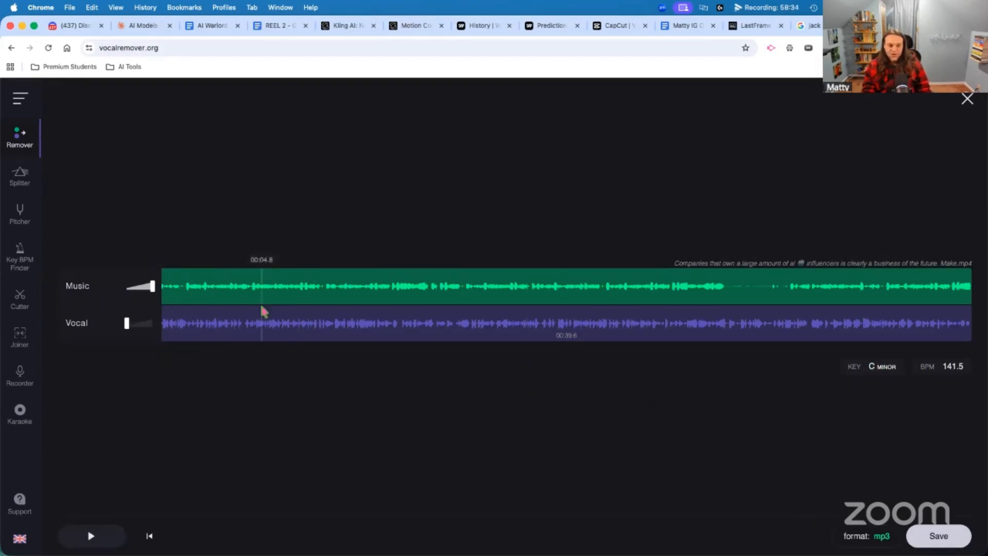
pyautogui.click(927, 536)
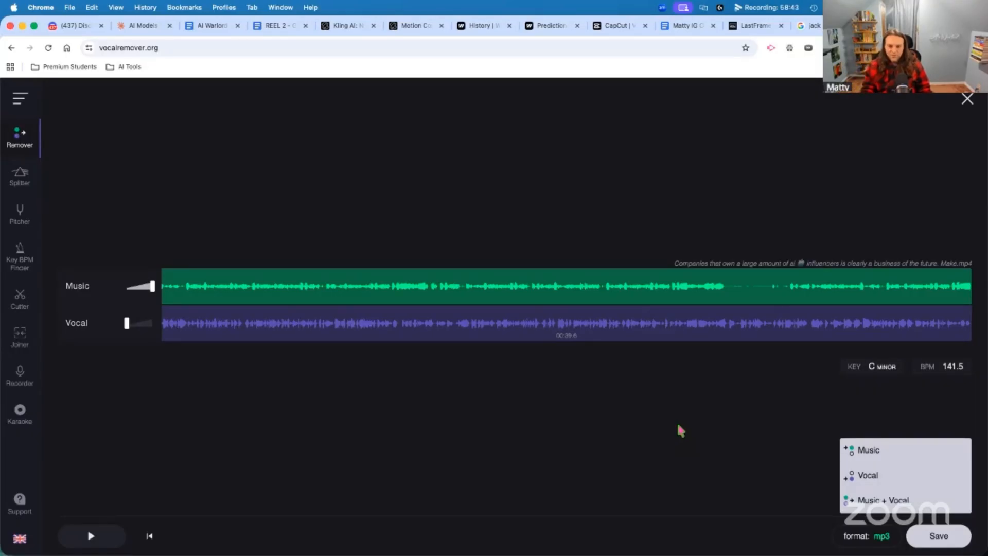
# Step: Open the ElevenLabs Voice Changer in a new browser tab and check its Style Exaggeration setting
pyautogui.press('super+t')
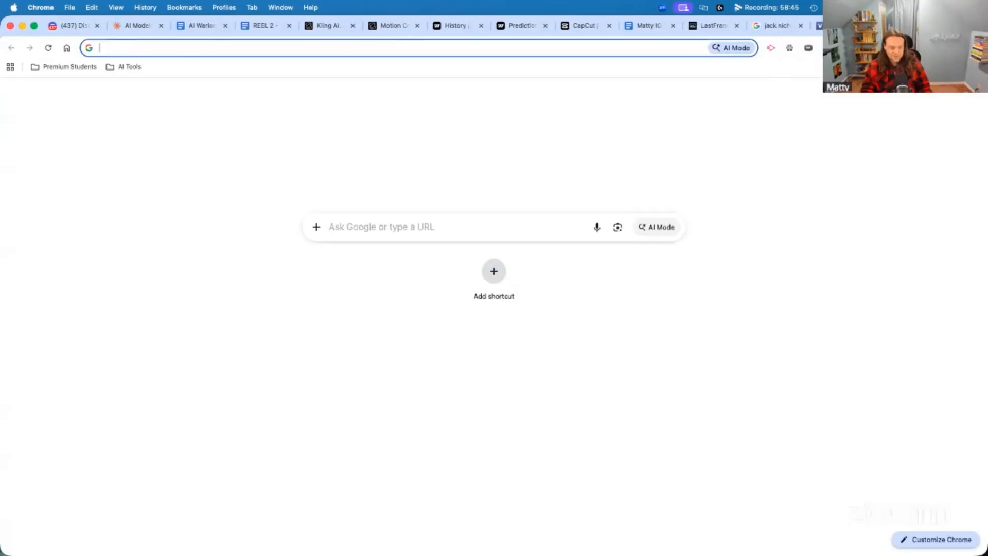
pyautogui.write('evel;')
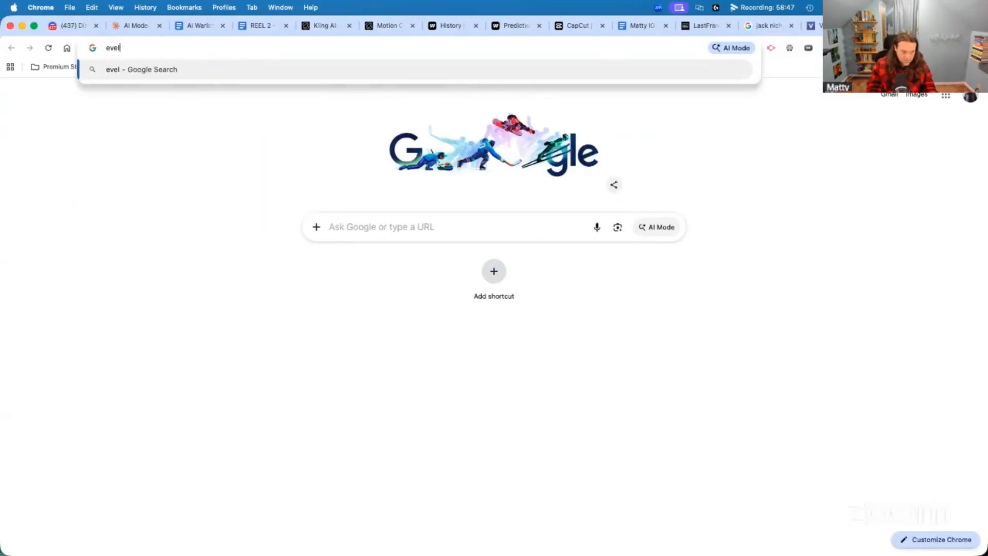
pyautogui.press('BackSpace')
pyautogui.press('BackSpace')
pyautogui.press('BackSpace')
pyautogui.press('BackSpace')
pyautogui.press('BackSpace')
pyautogui.write('ele')
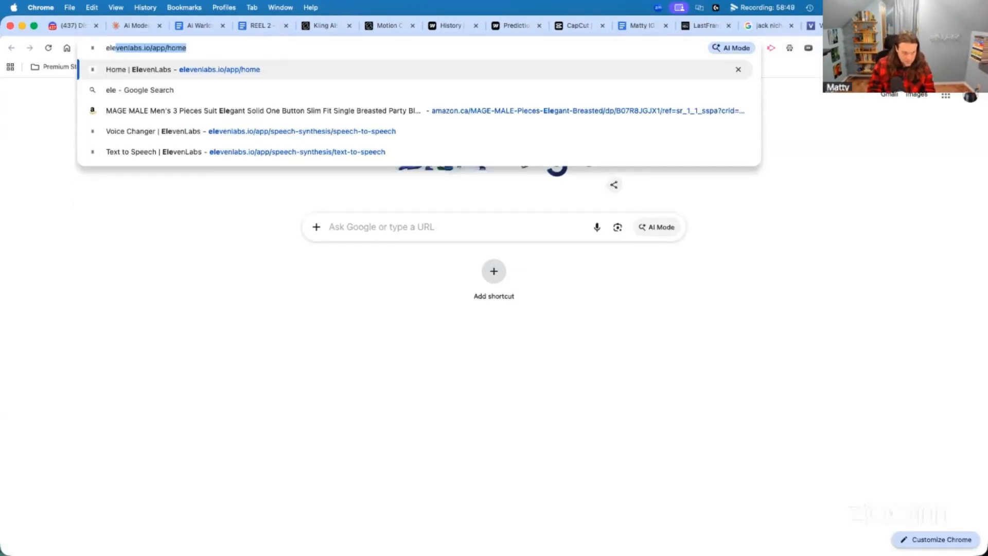
pyautogui.press('Return')
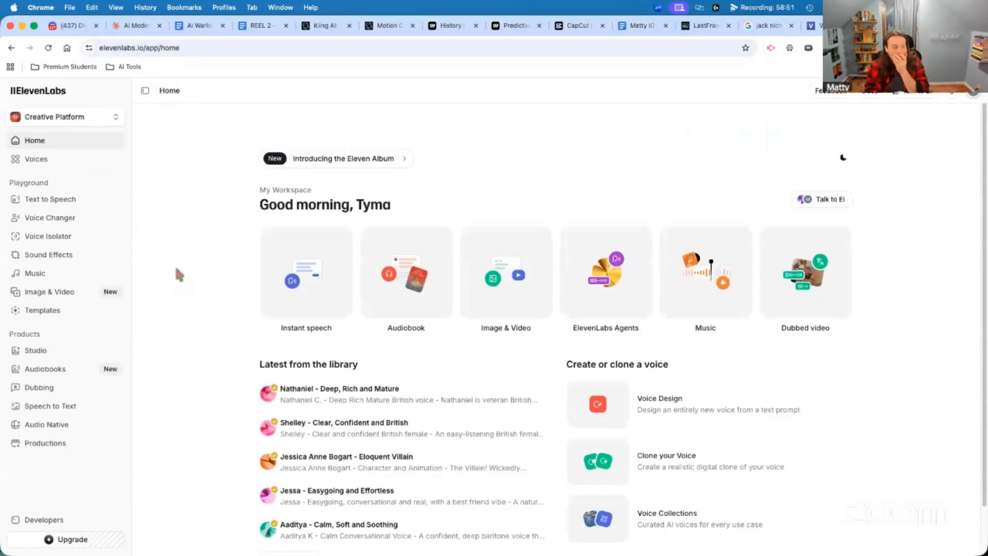
pyautogui.click(63, 220)
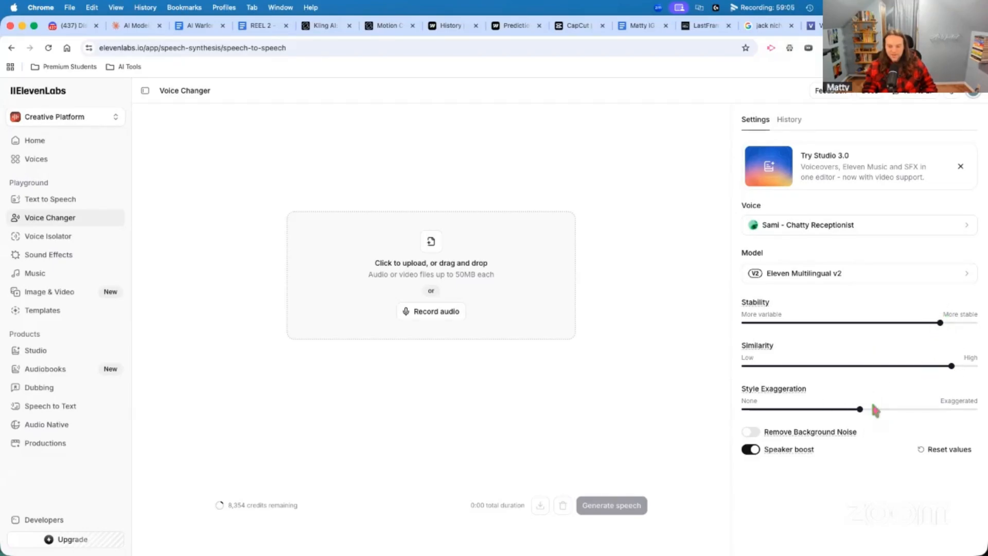
pyautogui.moveTo(860, 415)
pyautogui.mouseDown()
pyautogui.moveTo(881, 412)
pyautogui.moveTo(860, 415)
pyautogui.mouseUp()
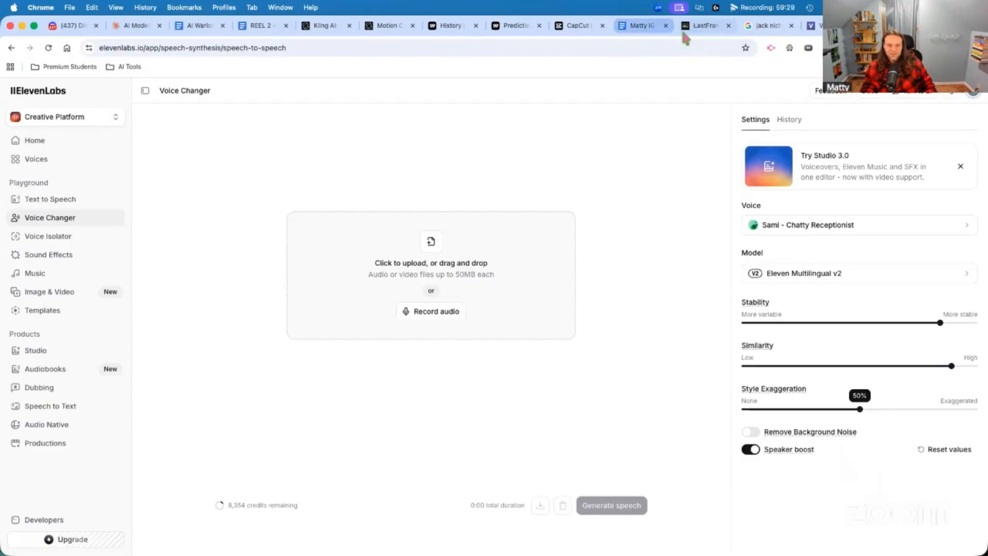
# Step: Switch to the Reel 2 project in CapCut, play it through, and return the playhead to about 00:36 on the timeline
pyautogui.click(577, 28)
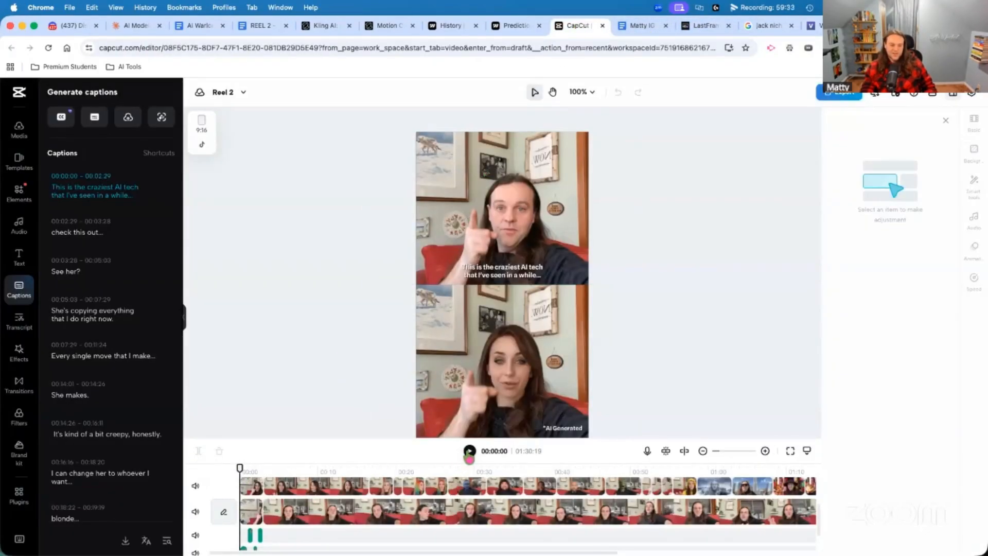
pyautogui.click(469, 451)
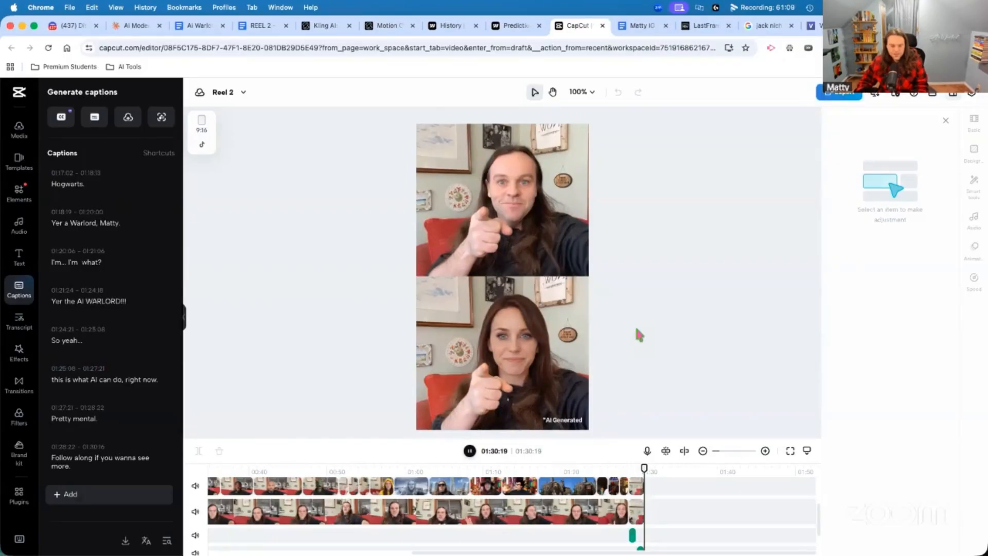
pyautogui.moveTo(240, 466); pyautogui.dragTo(228, 466)
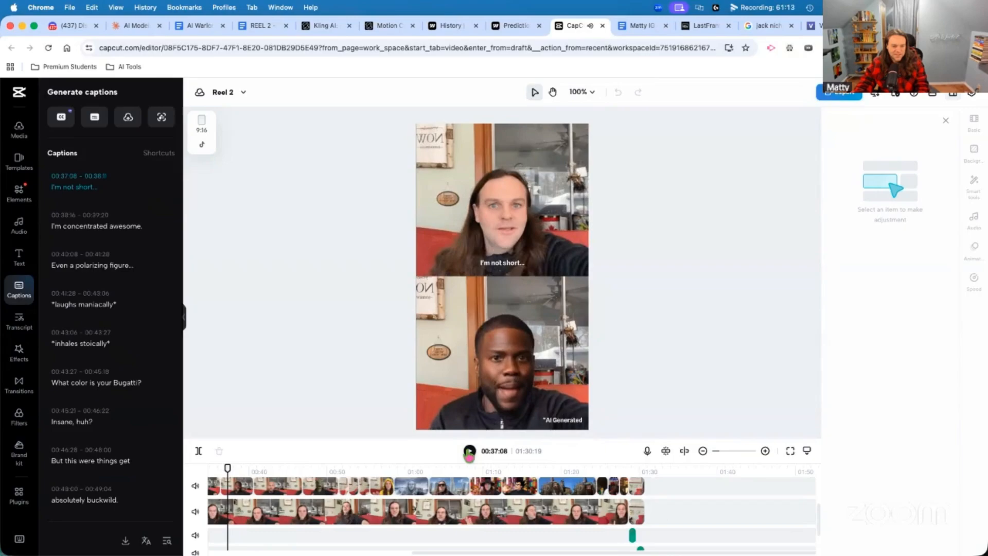
pyautogui.moveTo(225, 467); pyautogui.dragTo(218, 467)
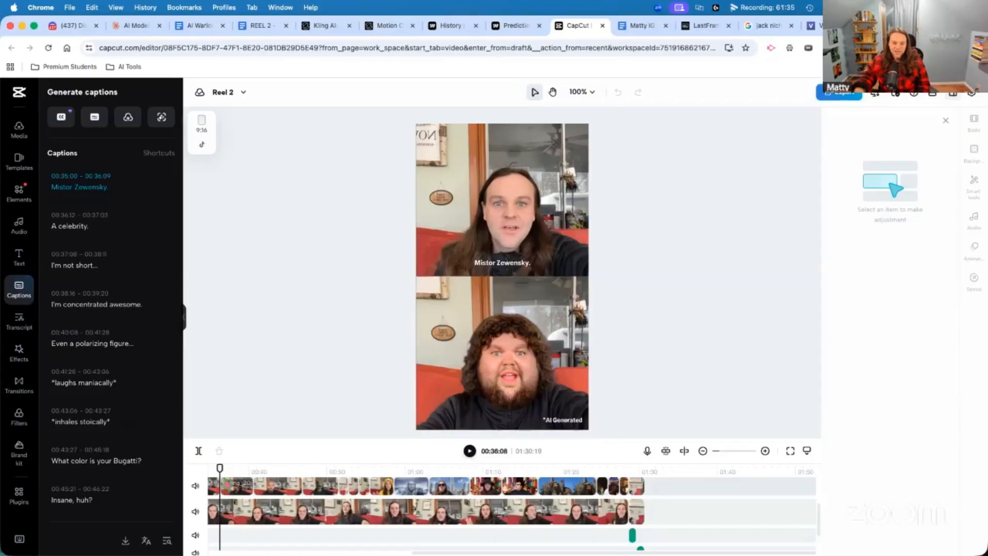
# Step: Shrink the lower AI-generated clip at 00:36:08 to expose its cropped edges, undo the resize, and deselect the clip
pyautogui.click(537, 374)
pyautogui.moveTo(639, 432); pyautogui.dragTo(578, 397)
pyautogui.press('super+z')
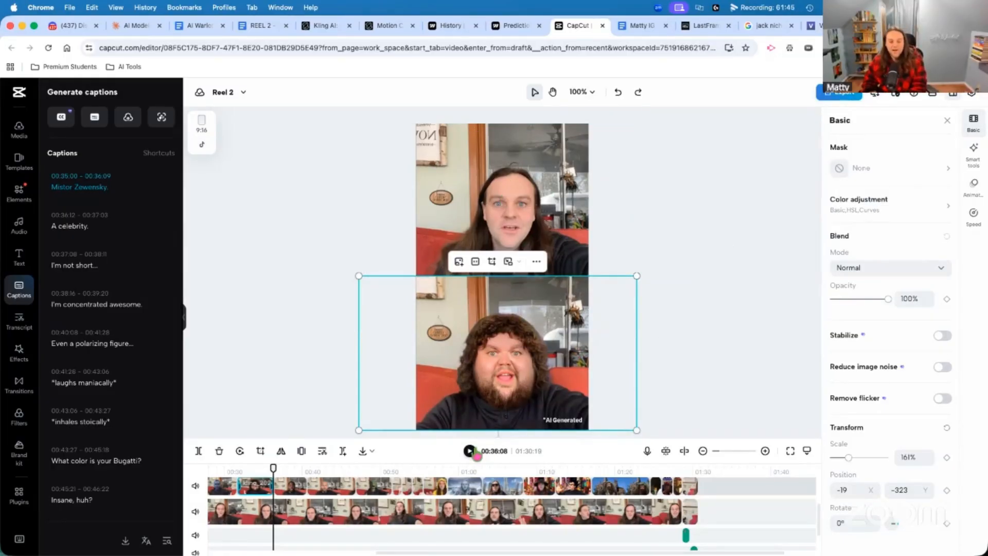
pyautogui.click(672, 363)
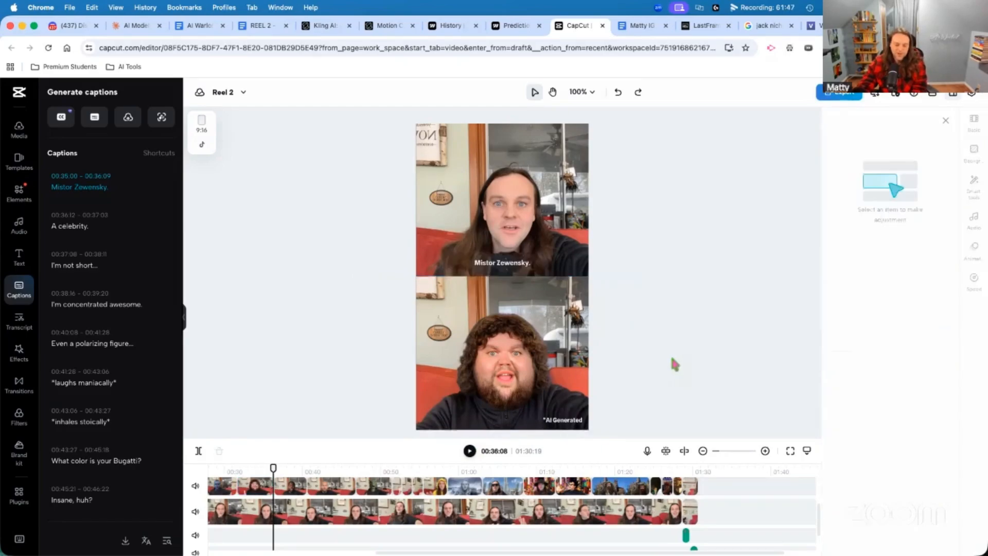
# Step: Examine the AI character change just after 00:36 on an enlarged timeline and bring the playhead to 00:37:26
pyautogui.moveTo(274, 468); pyautogui.dragTo(273, 469)
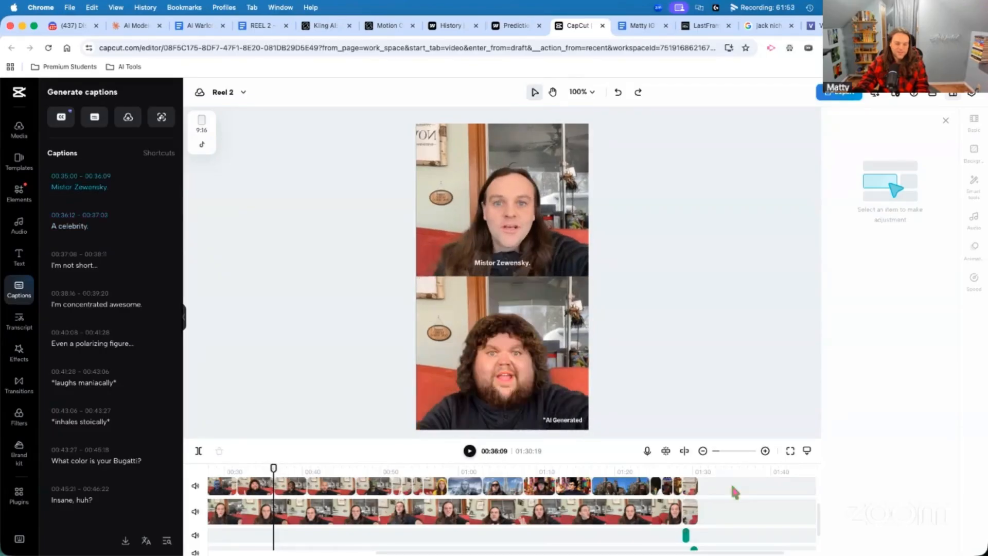
pyautogui.click(766, 451)
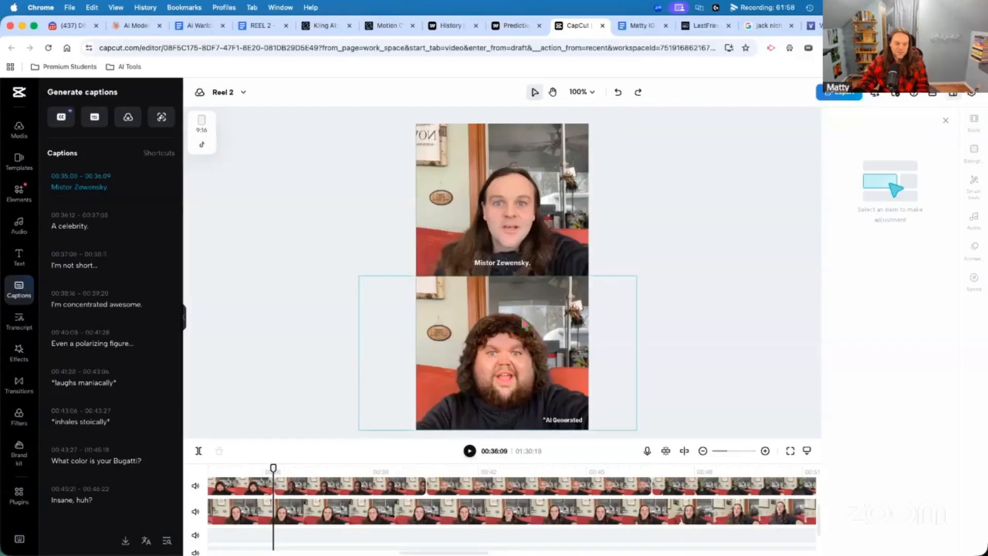
pyautogui.moveTo(274, 468); pyautogui.dragTo(329, 466)
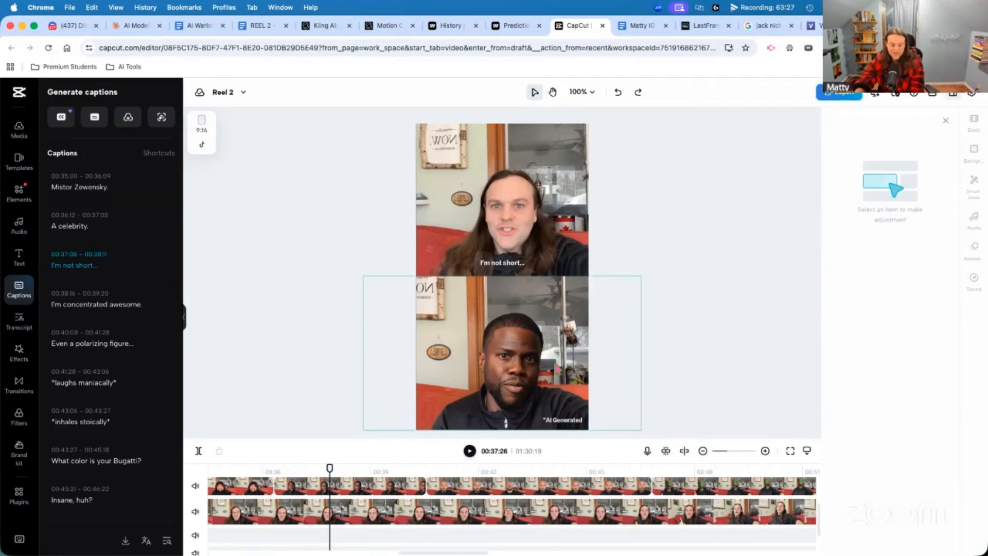
# Step: Scale the lower AI clip at 00:37:26 down to 125% to uncover its watermark corner, undo the scaling, and deselect the clip
pyautogui.click(556, 366)
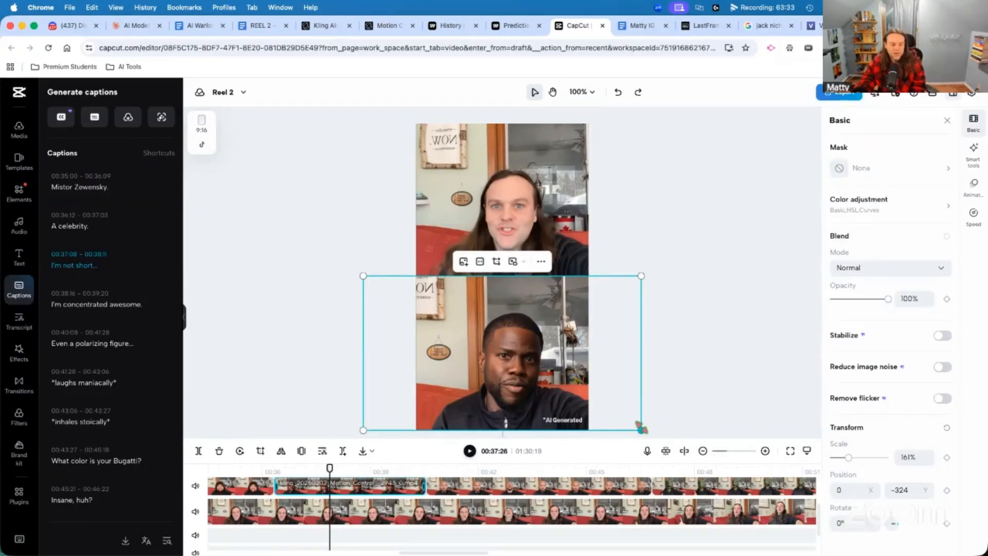
pyautogui.moveTo(642, 430); pyautogui.dragTo(579, 397)
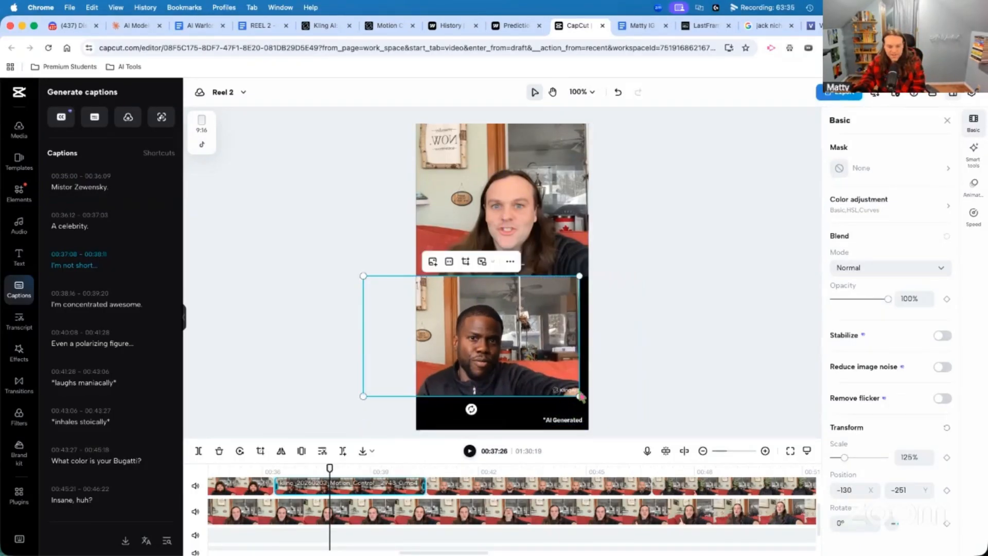
pyautogui.press('super+z')
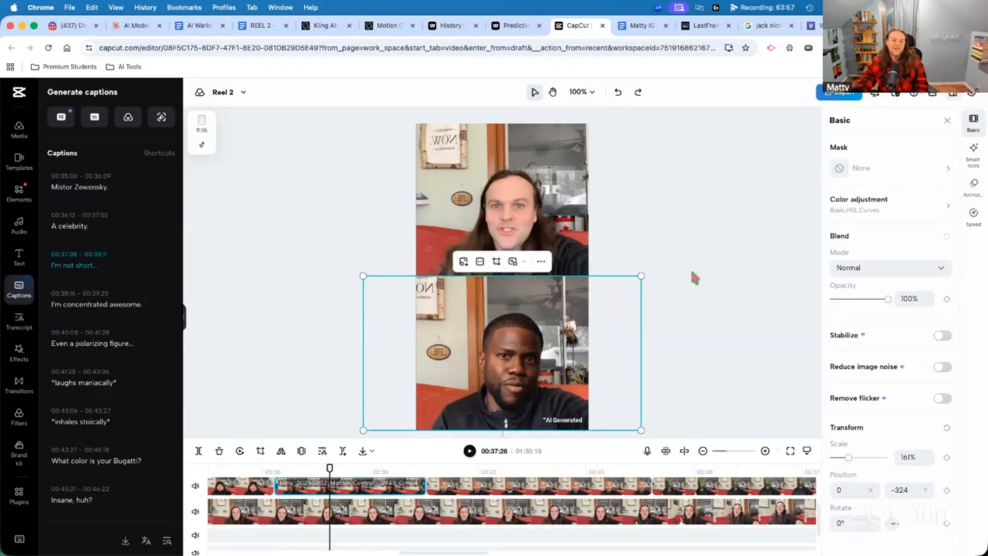
pyautogui.click(322, 291)
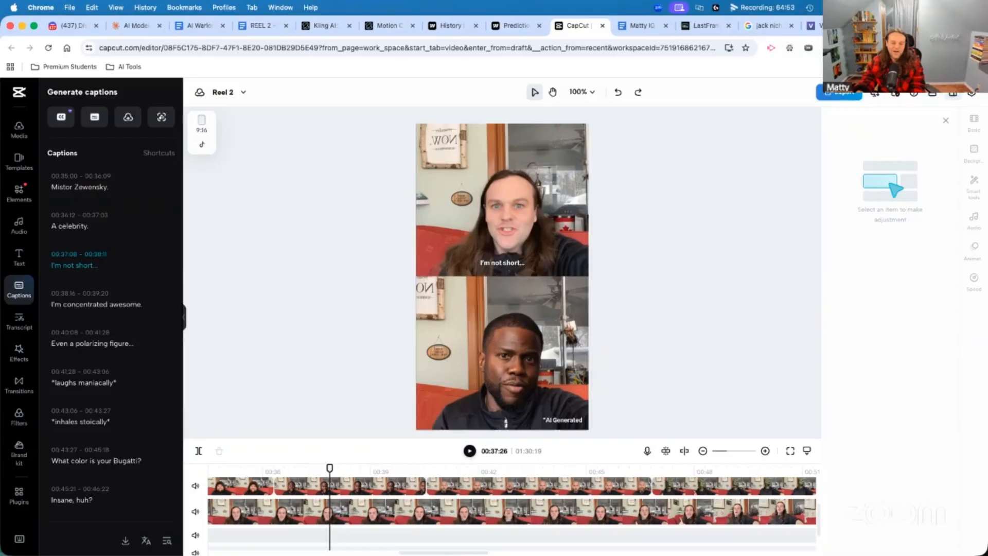
# Step: Scrub forward to the "*inhales stoically*" caption at 00:43:12 and select the original footage in the upper half
pyautogui.click(507, 469)
pyautogui.moveTo(507, 466); pyautogui.dragTo(529, 468)
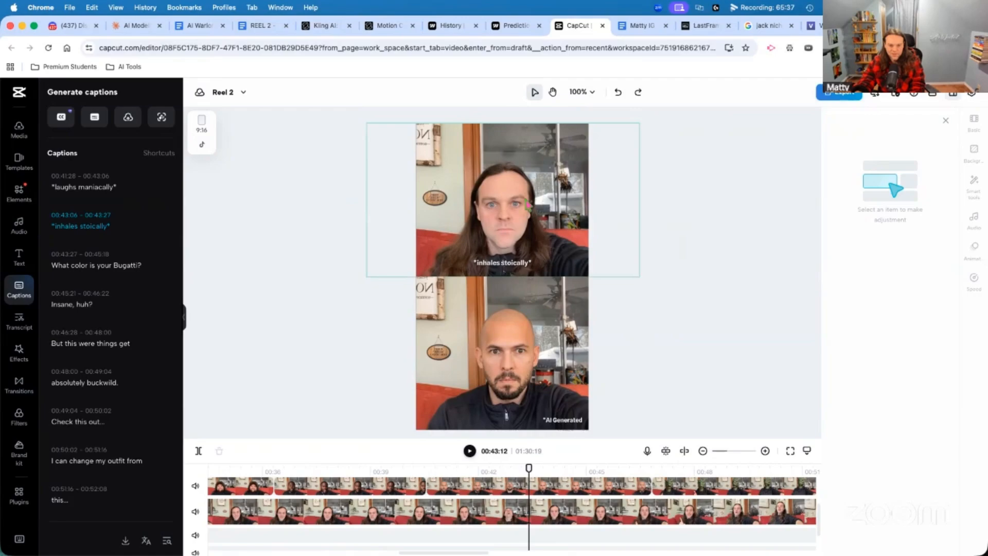
pyautogui.click(618, 207)
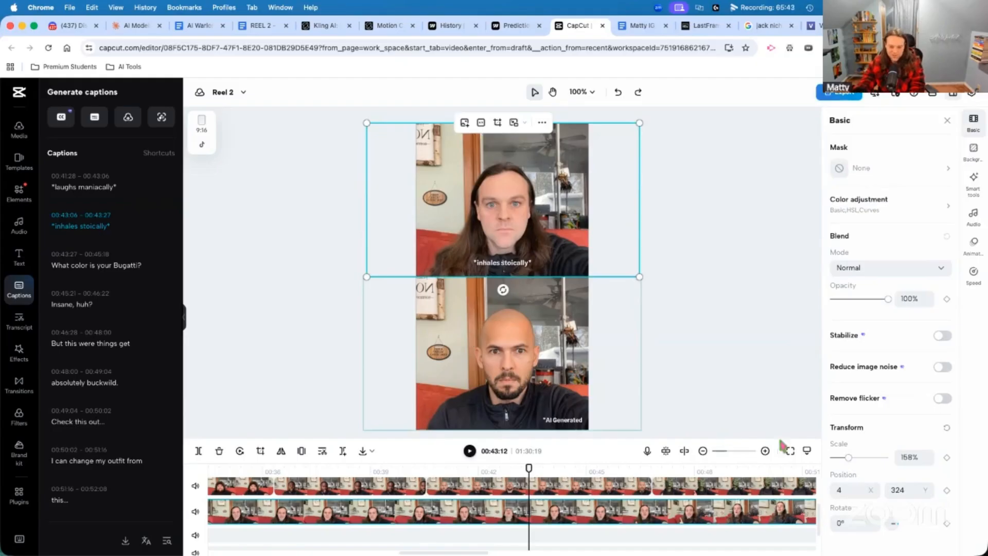
# Step: Select the short opening clip on the original footage track and scrub to 00:01:08 to compare the two opening shots
pyautogui.click(703, 451)
pyautogui.click(703, 451)
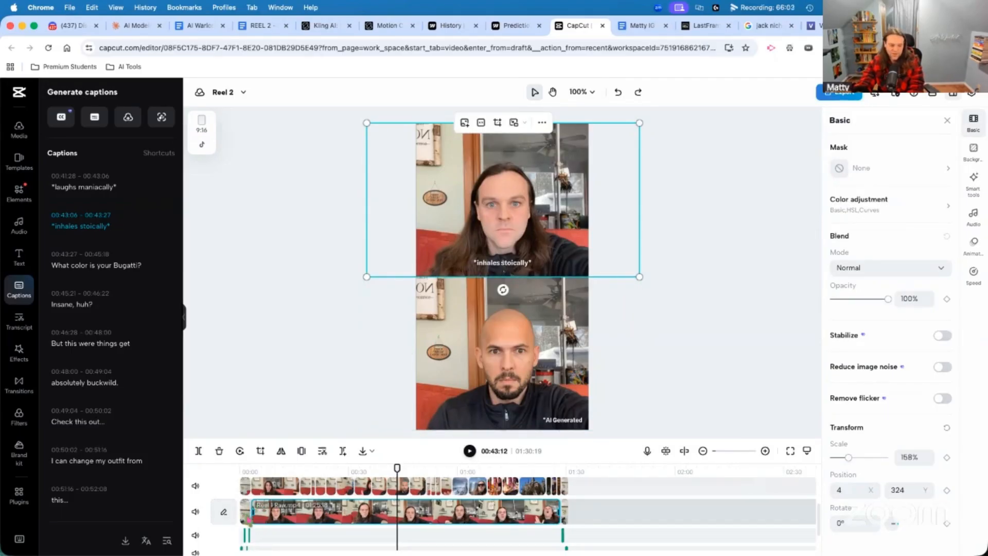
pyautogui.click(245, 509)
pyautogui.click(245, 471)
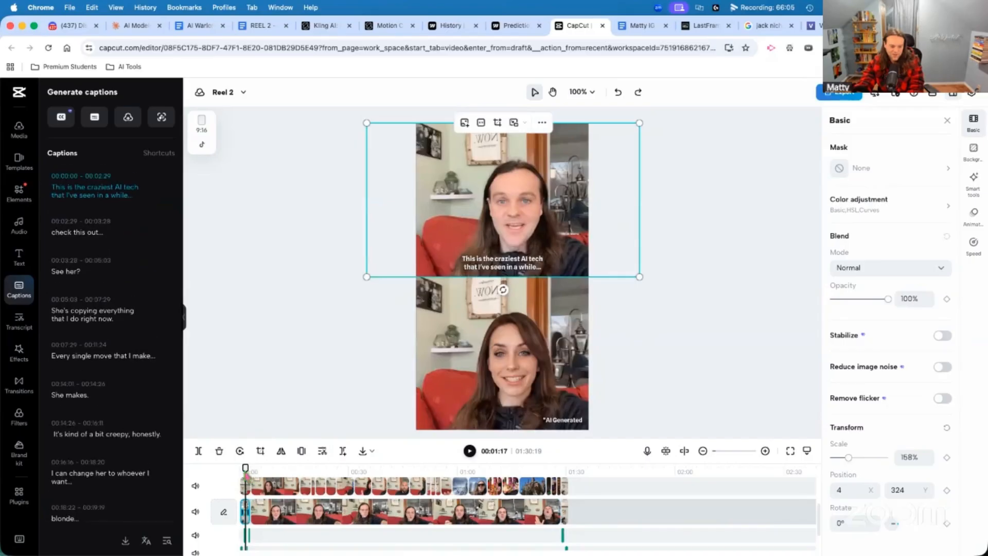
pyautogui.moveTo(246, 470); pyautogui.dragTo(244, 471)
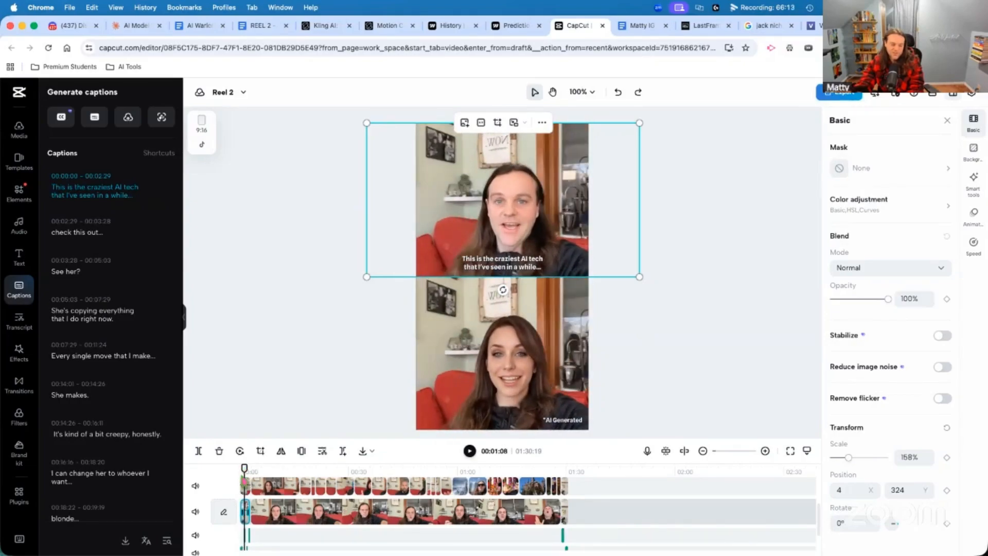
# Step: Scrub through the reel's closing shots around 01:28 to 01:29 and move the playhead back to 01:14:28
pyautogui.click(561, 472)
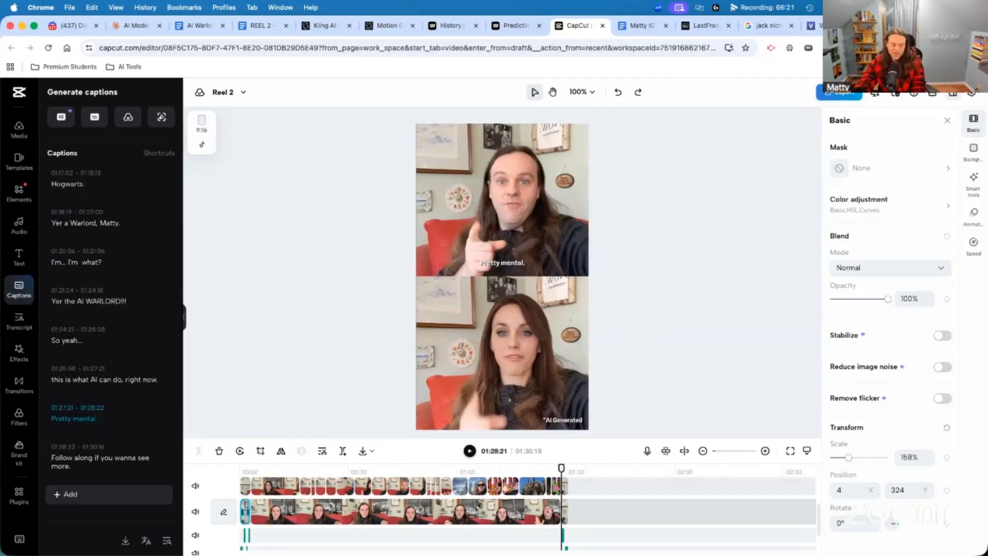
pyautogui.moveTo(562, 472); pyautogui.dragTo(565, 472)
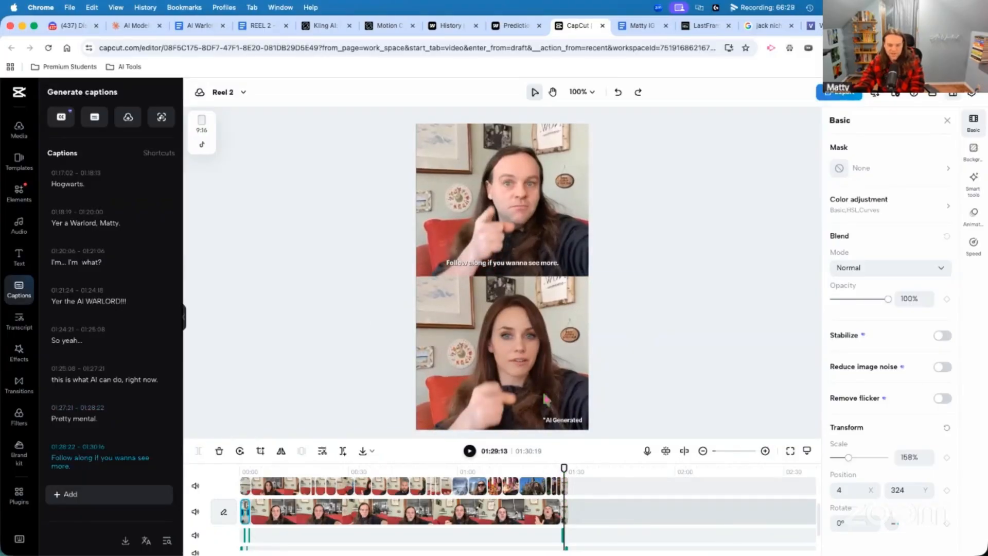
pyautogui.moveTo(565, 471); pyautogui.dragTo(563, 472)
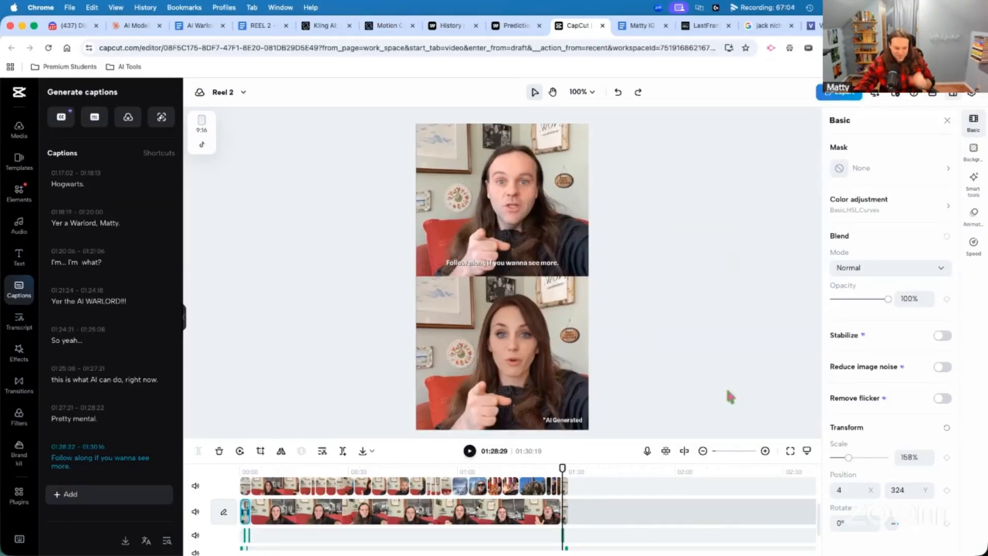
pyautogui.click(512, 471)
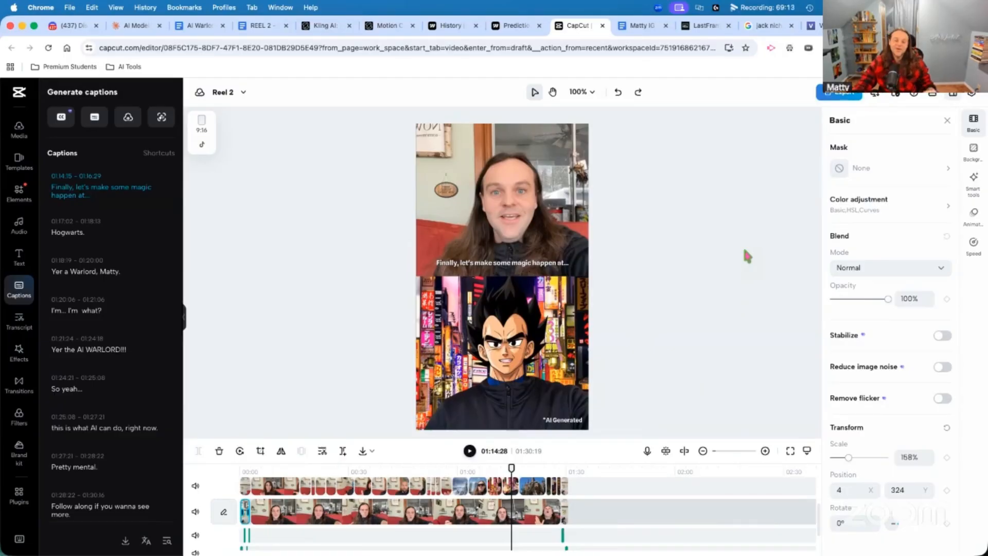
# Step: Search Google for "bulma" in a new browser tab and show the image results
pyautogui.press('super+t')
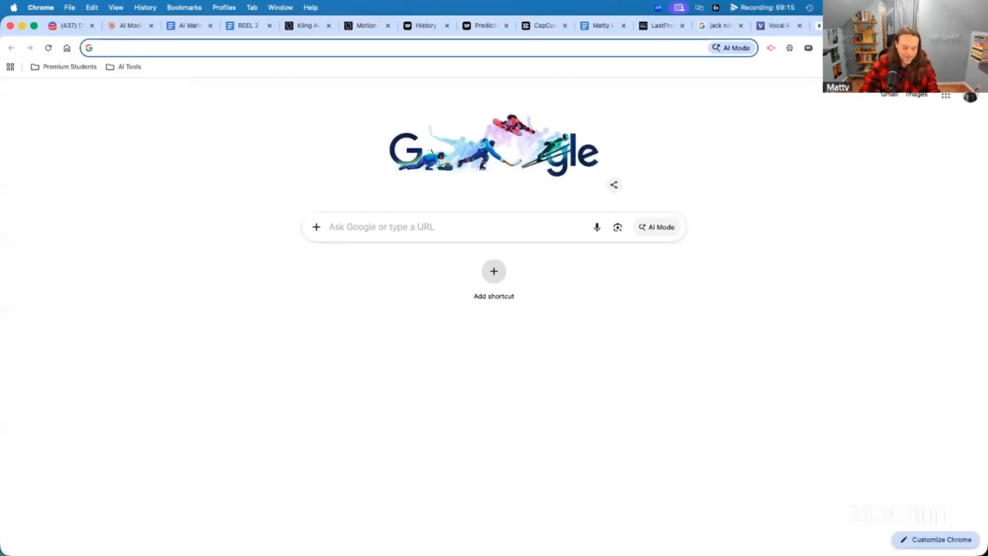
pyautogui.write('bv')
pyautogui.write('i')
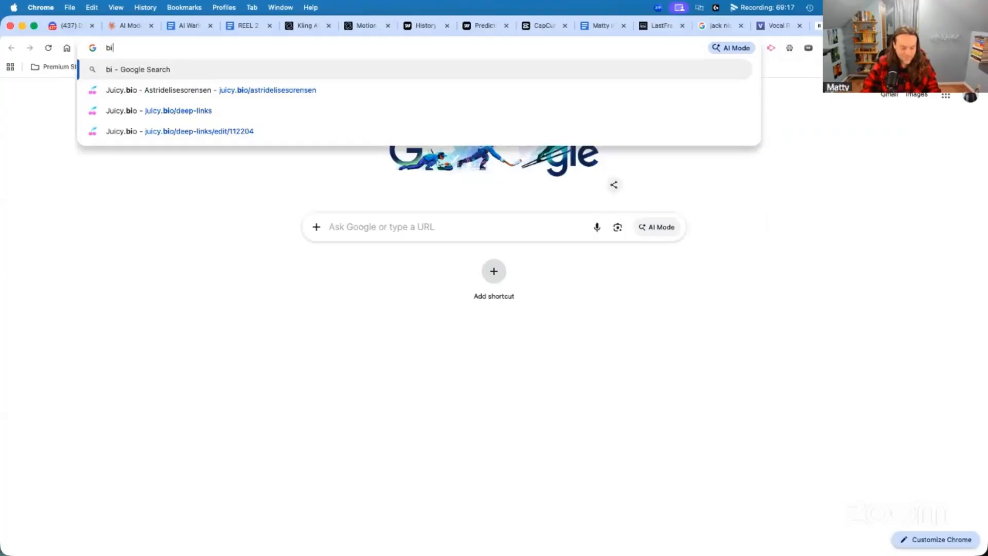
pyautogui.write(';m')
pyautogui.press('BackSpace')
pyautogui.press('BackSpace')
pyautogui.press('BackSpace')
pyautogui.write('i')
pyautogui.press('BackSpace')
pyautogui.write('ulma')
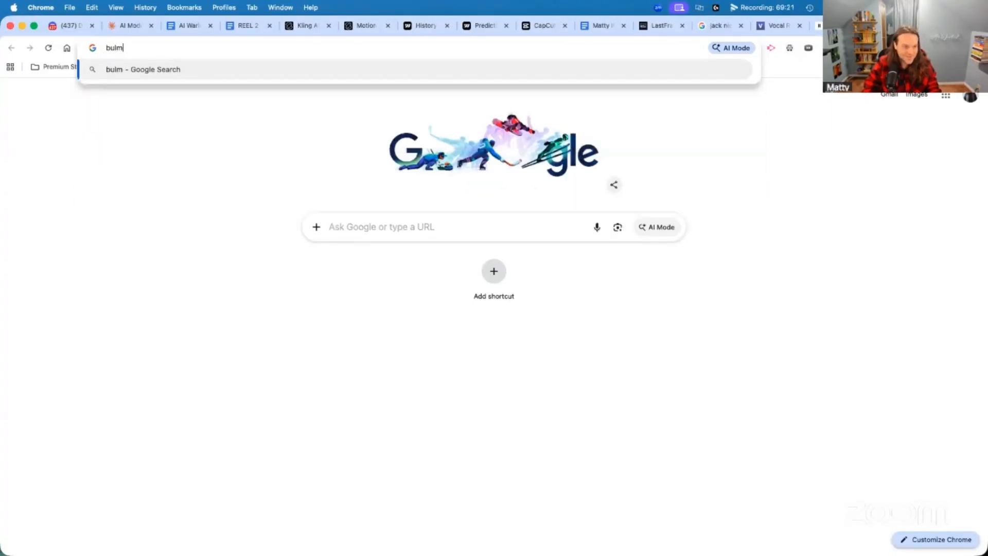
pyautogui.press('Return')
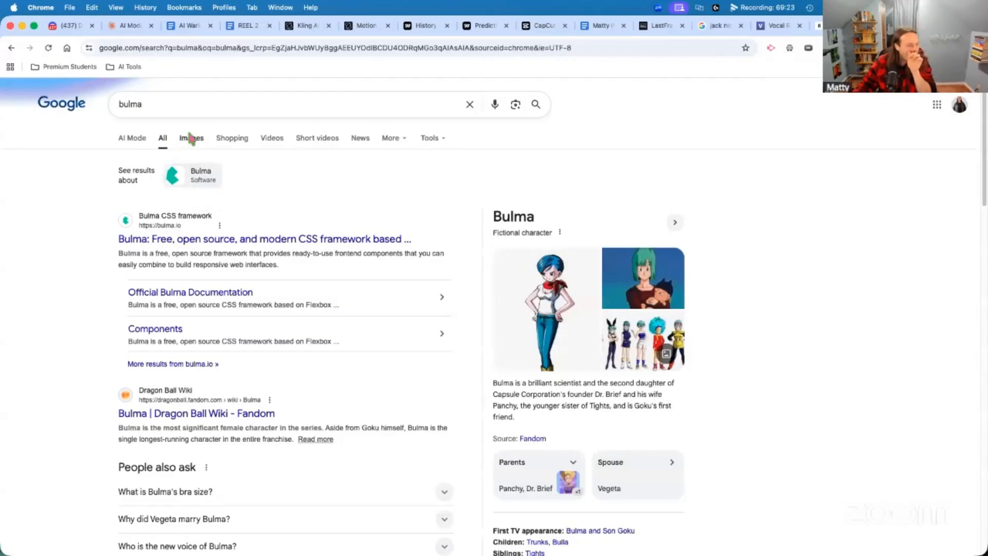
pyautogui.click(191, 138)
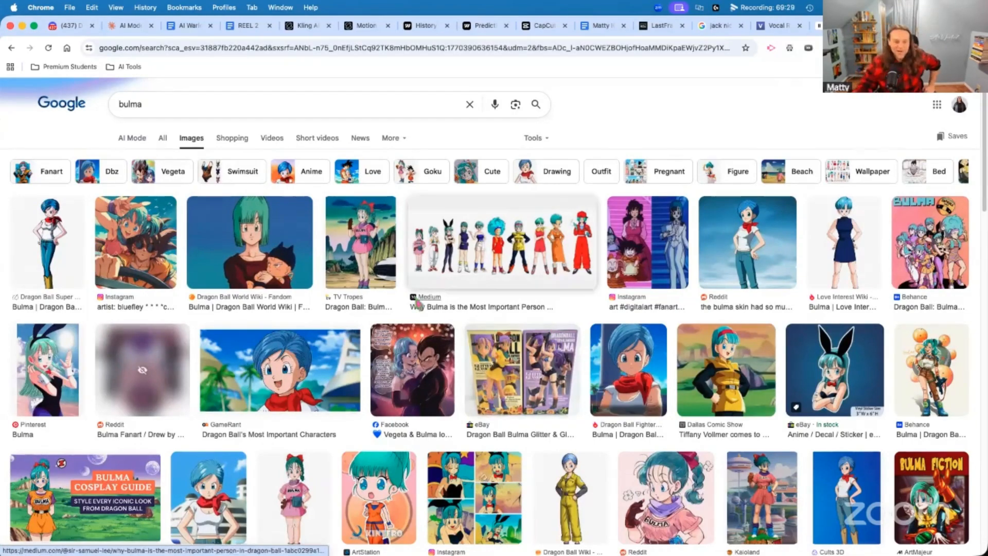
# Step: Browse the Bulma image results for pictures of the character
pyautogui.scroll(-5, 359, 290)
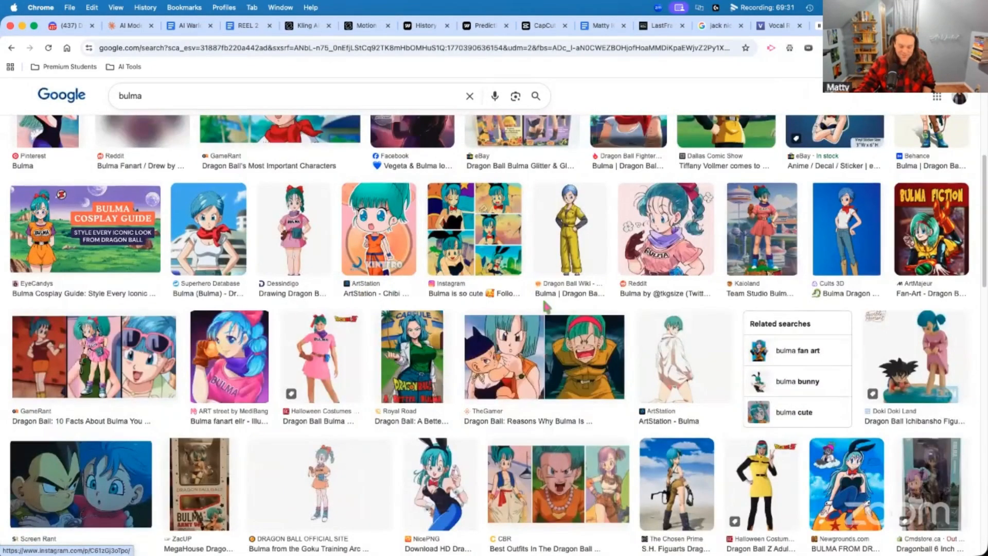
pyautogui.scroll(1, 550, 298)
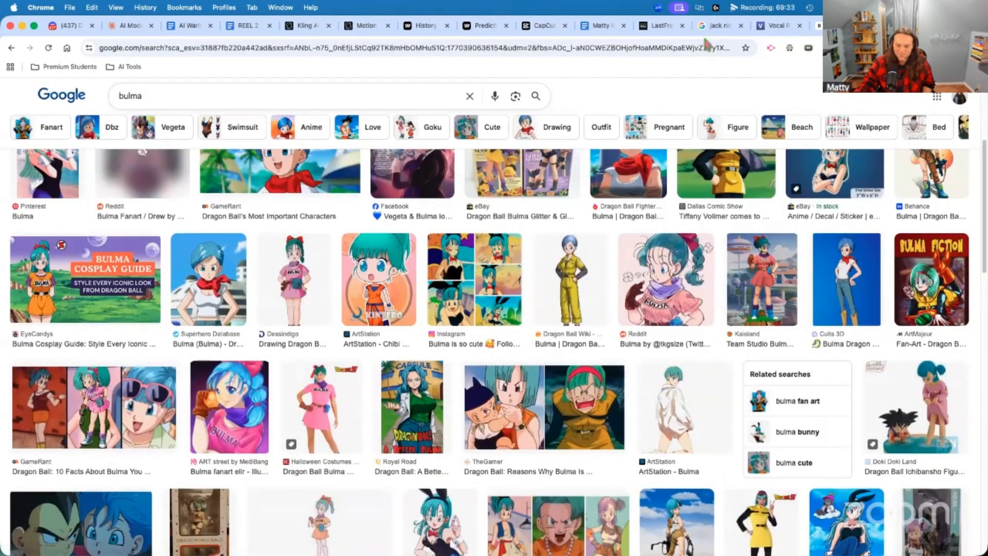
pyautogui.scroll(-4, 663, 356)
pyautogui.scroll(-5, 438, 469)
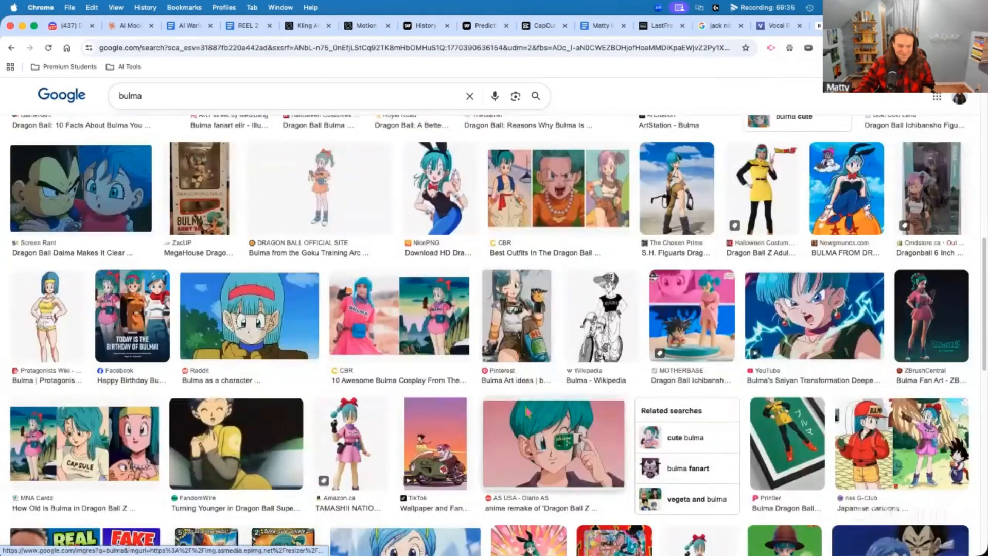
pyautogui.scroll(-2, 437, 469)
pyautogui.scroll(1, 463, 448)
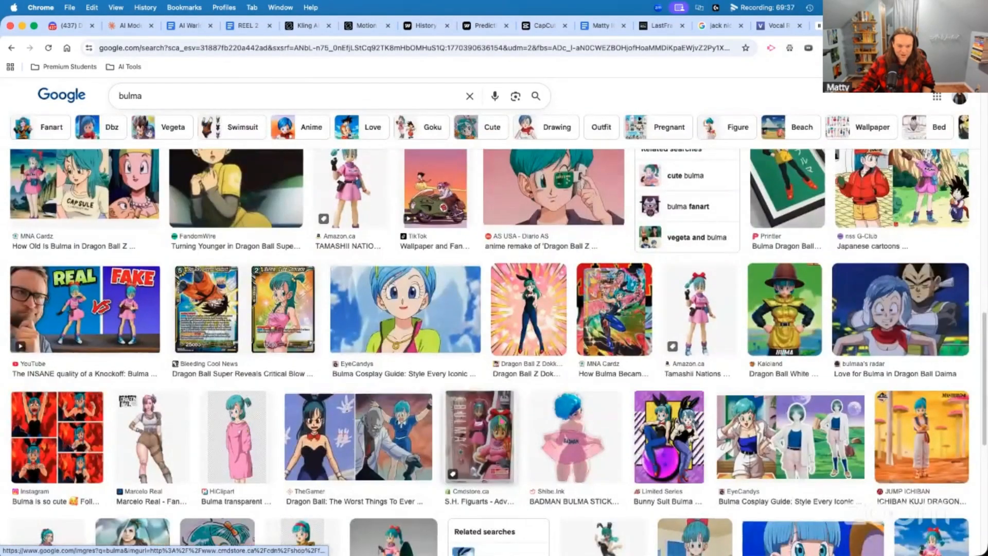
pyautogui.scroll(-2, 502, 427)
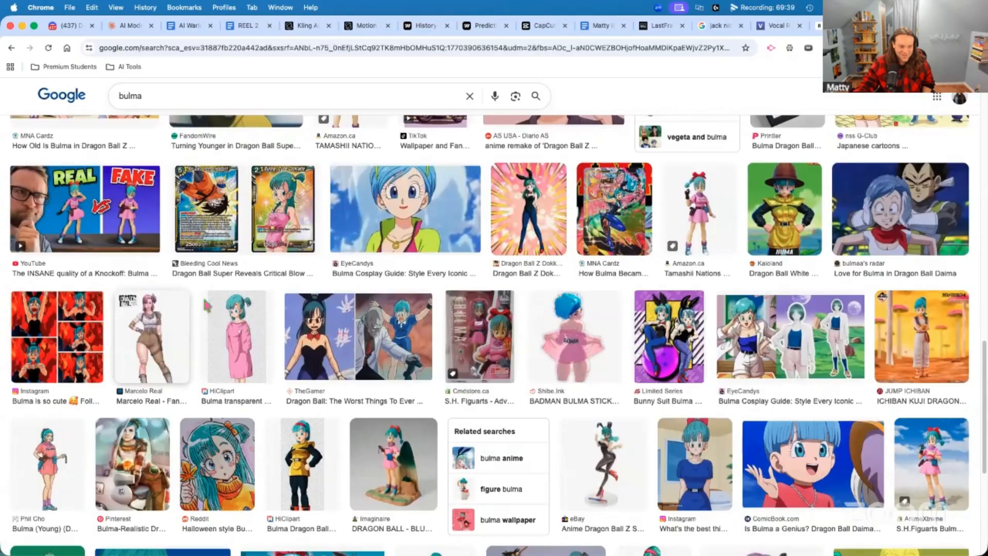
pyautogui.scroll(-1, 571, 350)
pyautogui.scroll(-2, 561, 373)
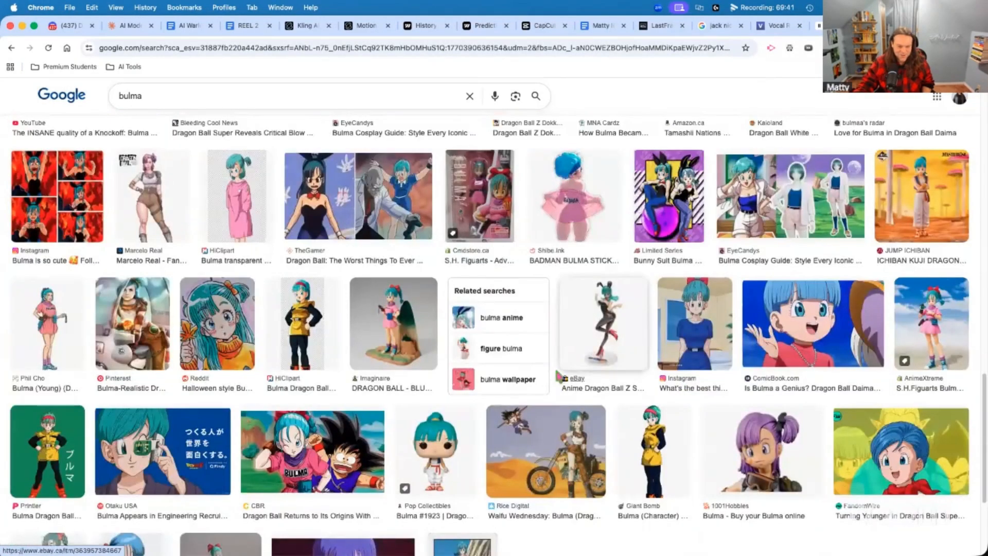
pyautogui.scroll(-5, 558, 376)
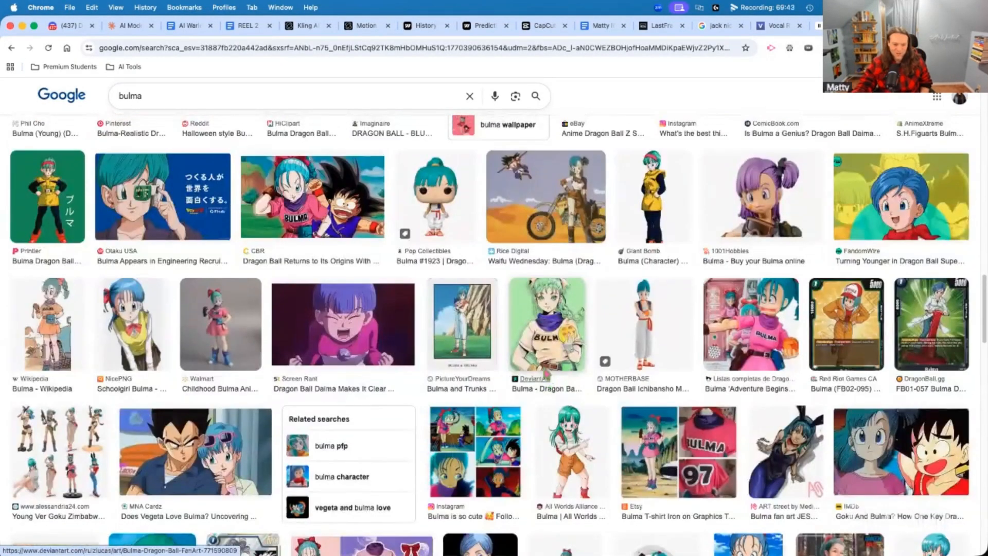
pyautogui.scroll(10, 546, 372)
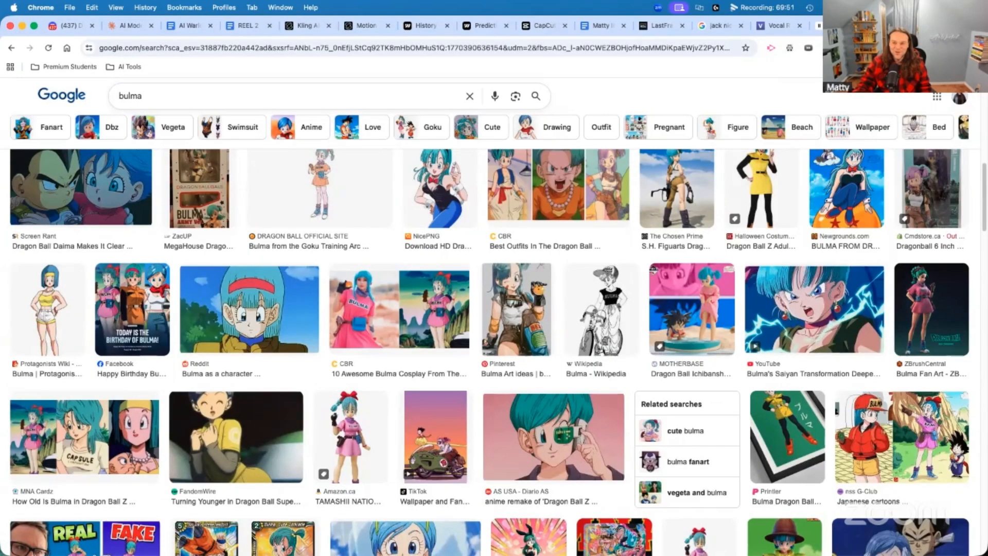
# Step: Search Google for "casting couch meme" in a new browser tab and show the image results
pyautogui.press('super+t')
pyautogui.write('casting couch')
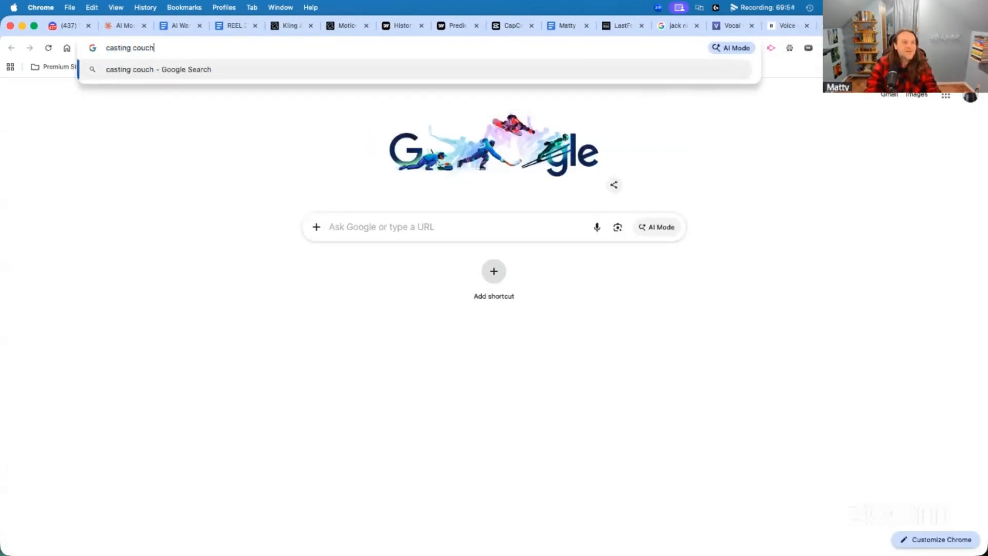
pyautogui.press('Return')
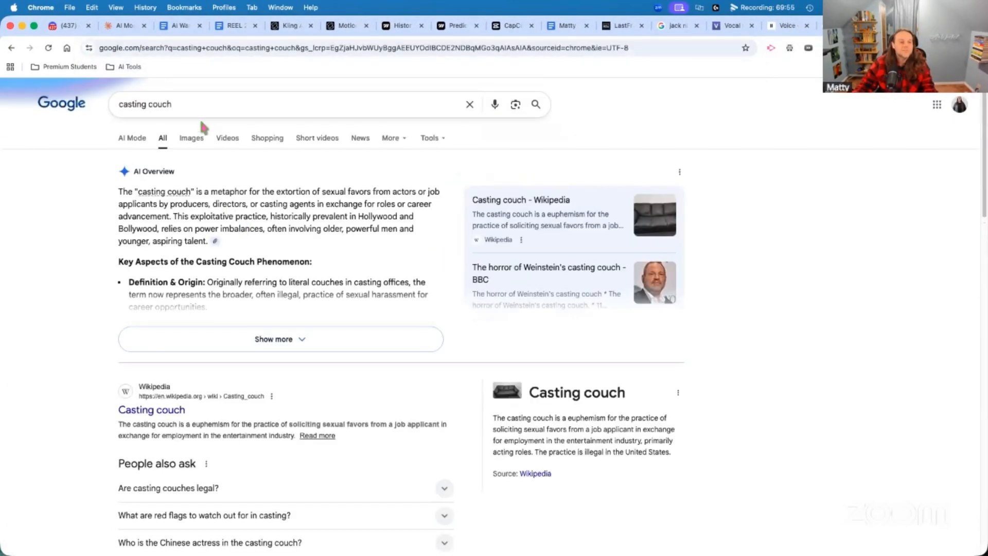
pyautogui.write('meme')
pyautogui.press('Return')
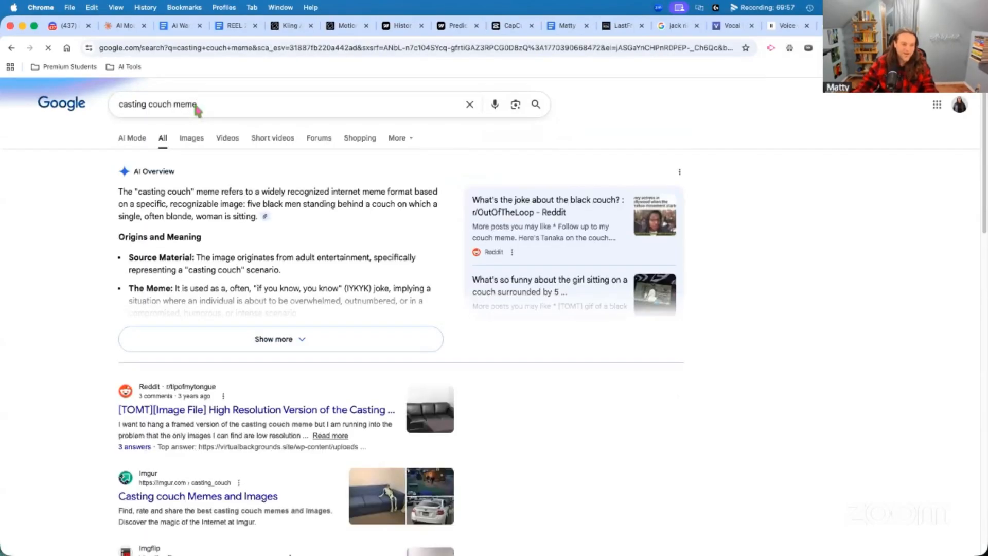
pyautogui.click(192, 138)
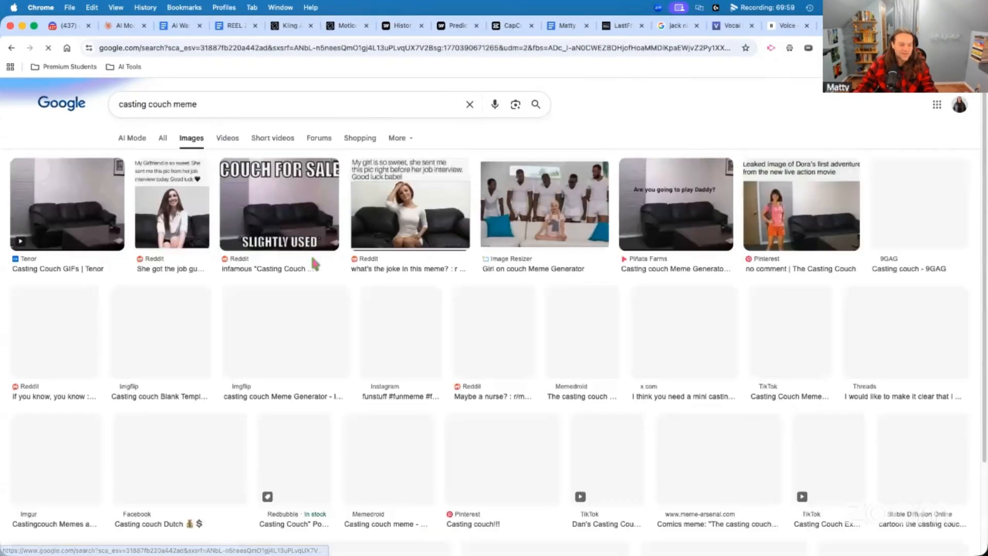
# Step: Preview the "Girl on couch Meme Generator" image from Image Resizer, and return to the Bulma image results
pyautogui.click(541, 198)
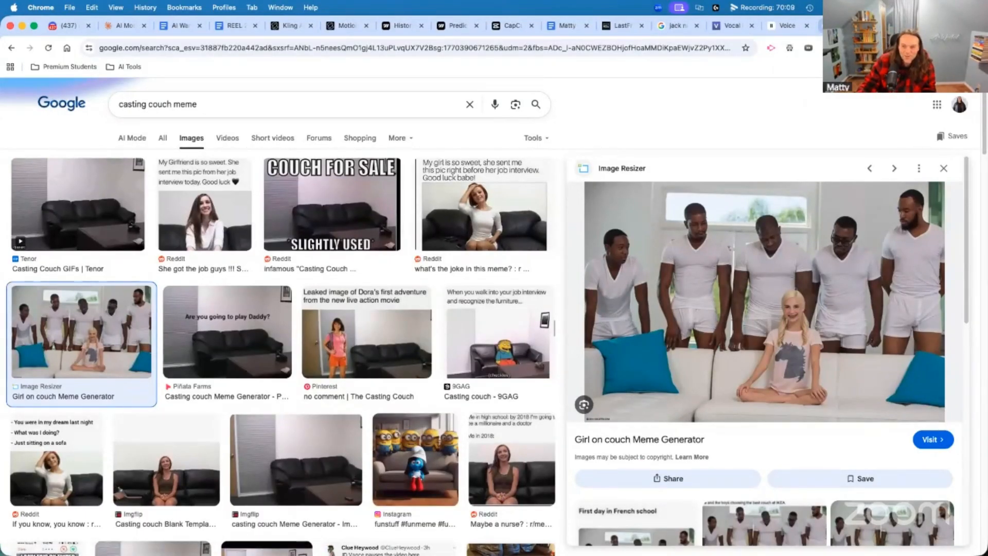
pyautogui.click(844, 26)
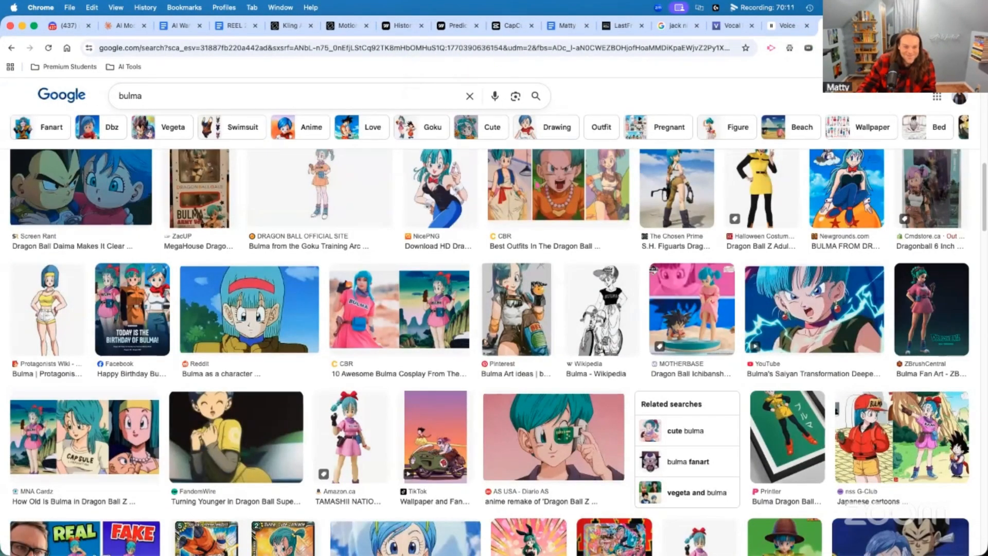